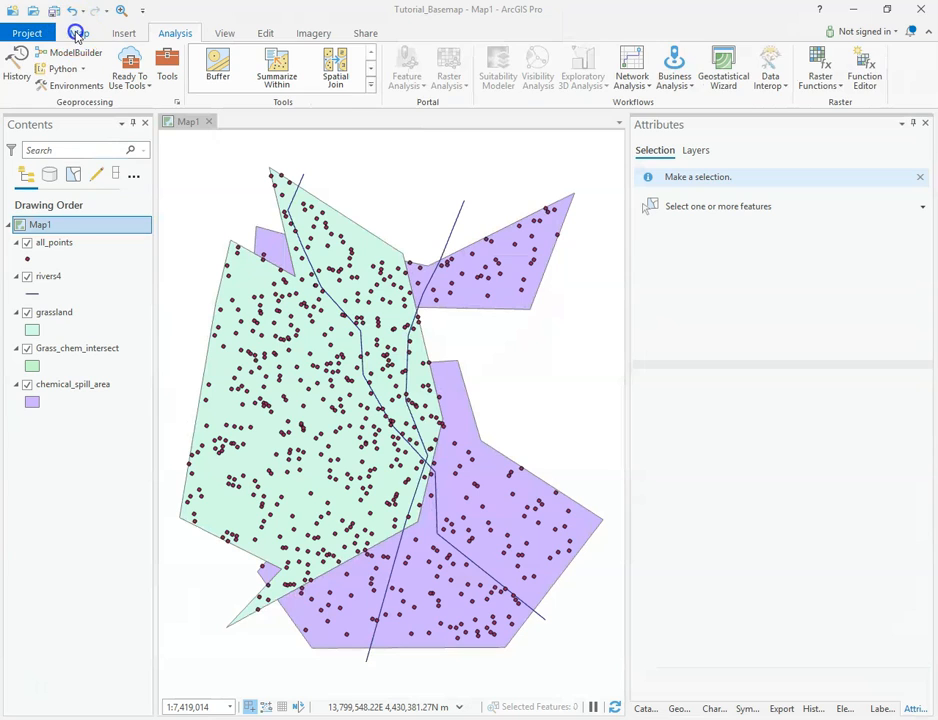
Browse the Map and Analysis ribbon tools and the expanded analysis tools gallery
{"action": "left_click", "coordinate": [77, 33]}
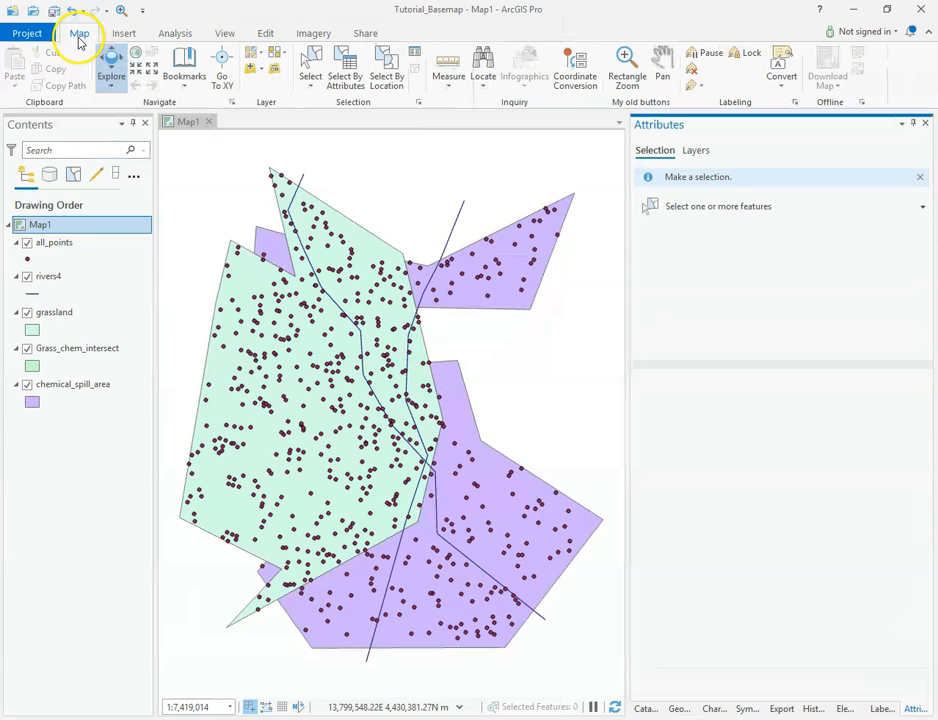
{"action": "left_click", "coordinate": [178, 35]}
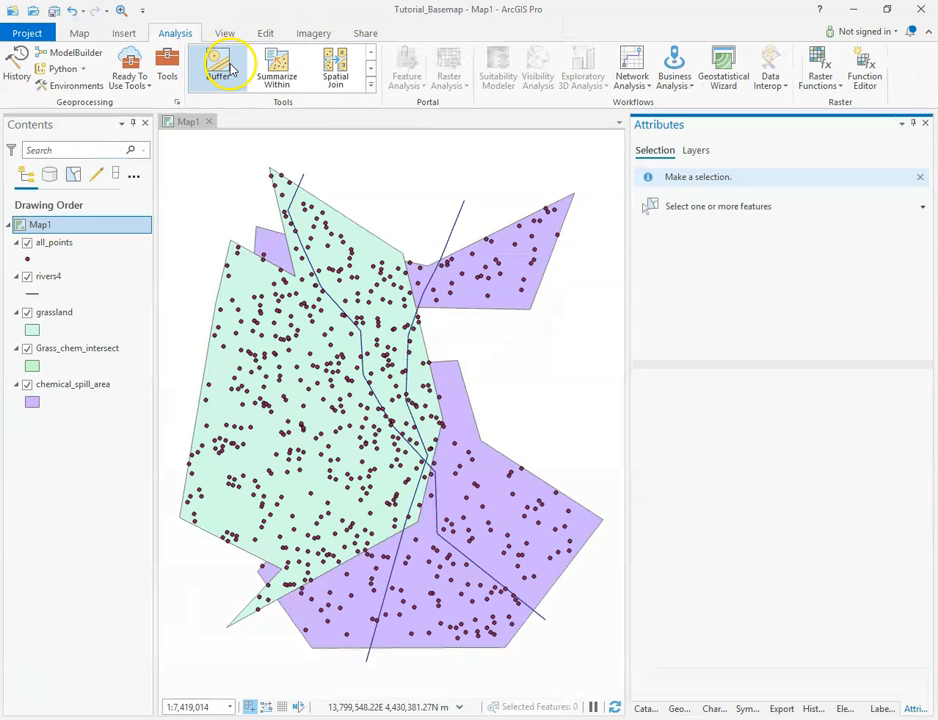
{"action": "left_click", "coordinate": [372, 86]}
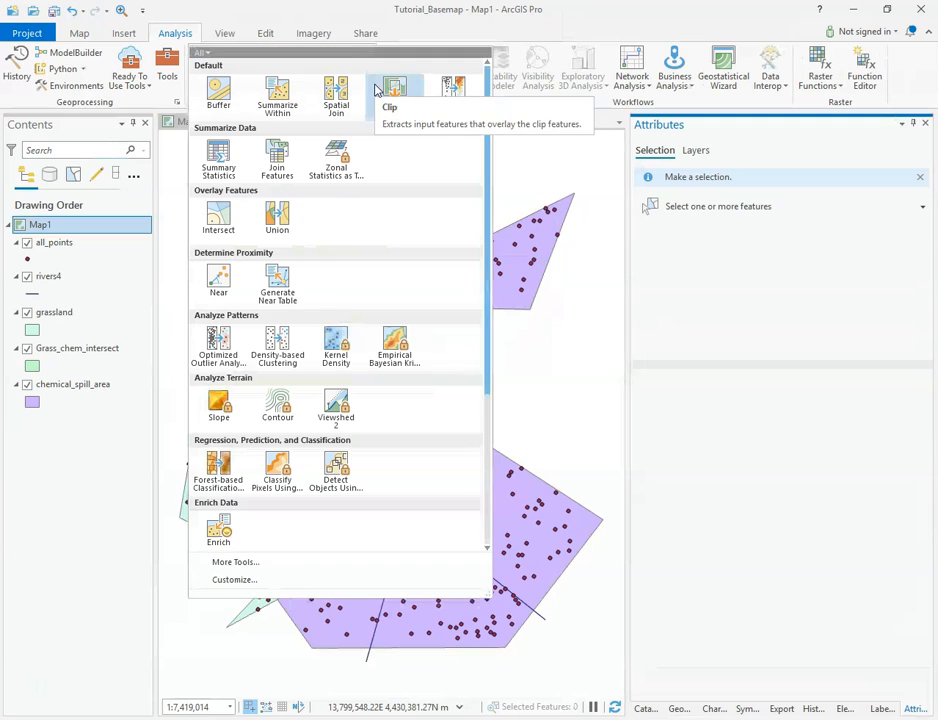
{"action": "left_click", "coordinate": [219, 104]}
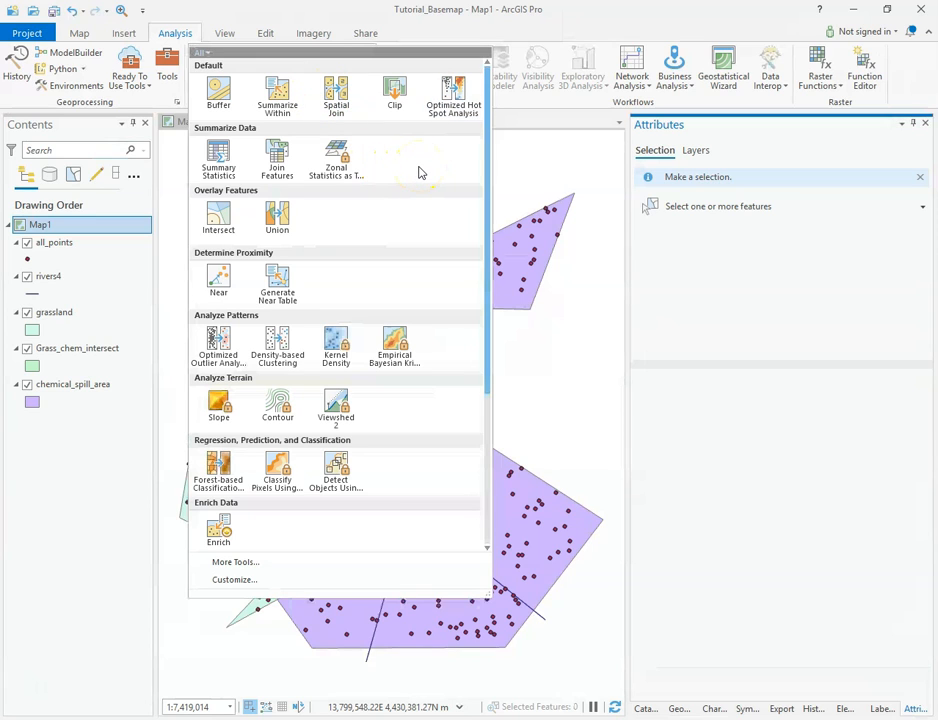
{"action": "left_click", "coordinate": [204, 53]}
{"action": "left_click", "coordinate": [488, 130]}
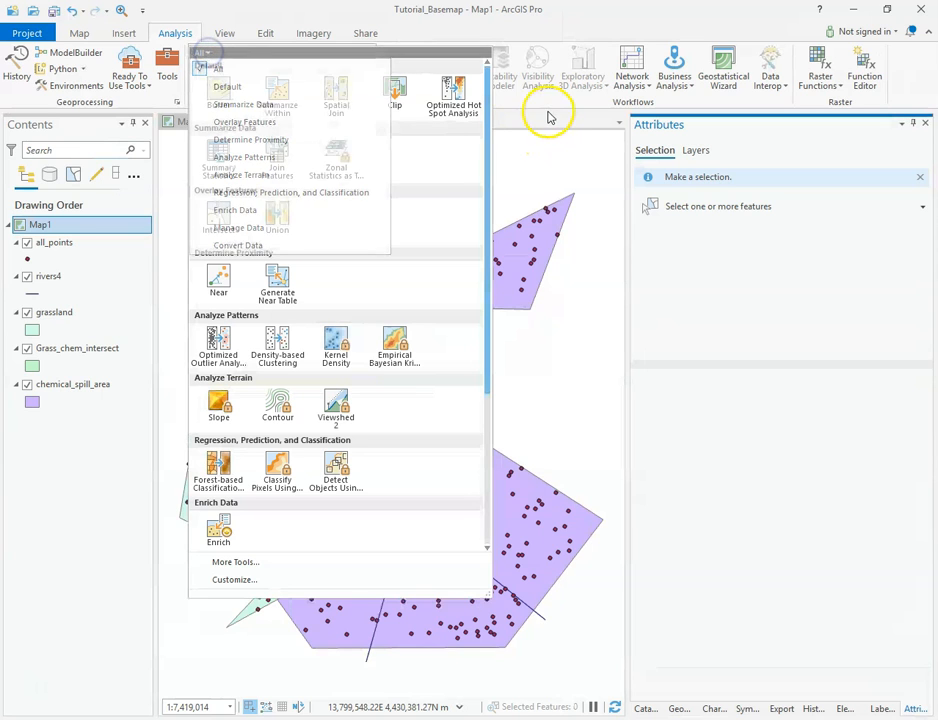
{"action": "left_click", "coordinate": [450, 211]}
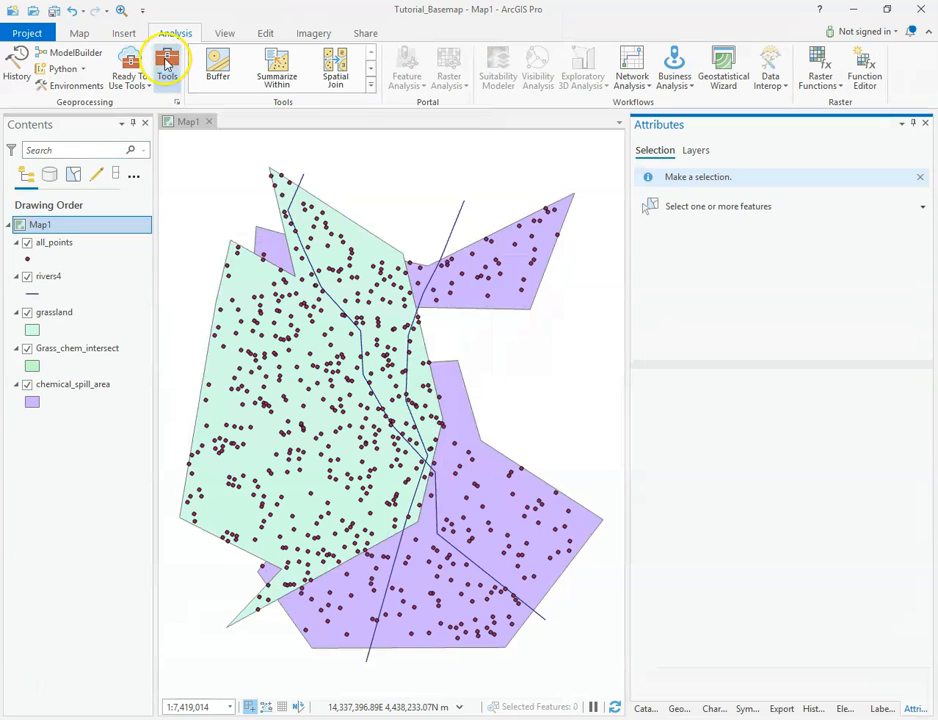
Open the Geoprocessing pane and switch to its toolboxes list
{"action": "left_click", "coordinate": [168, 67]}
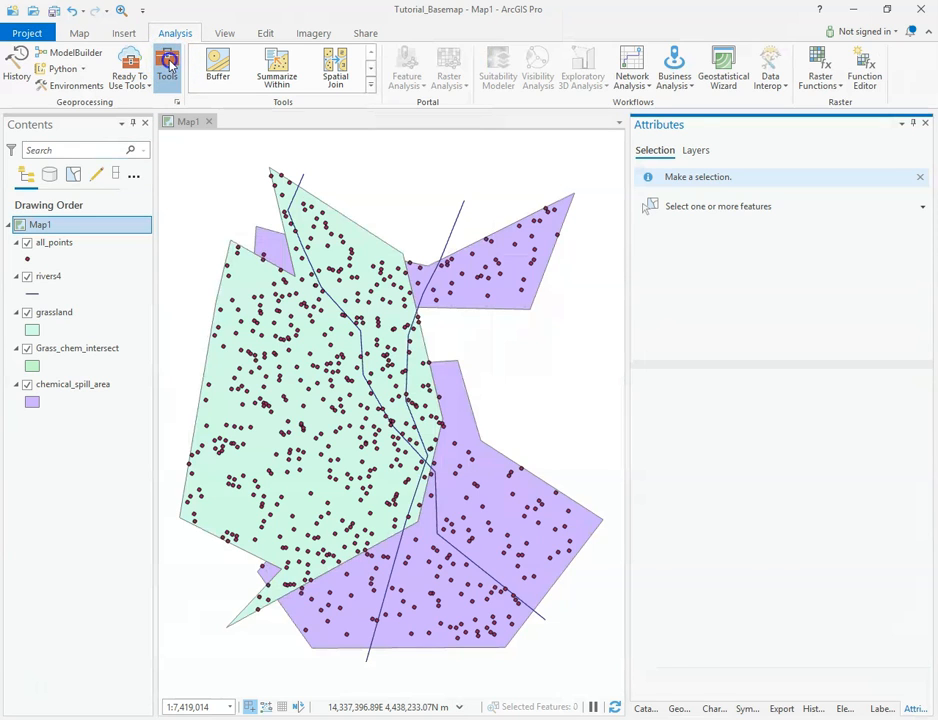
{"action": "left_click", "coordinate": [656, 176]}
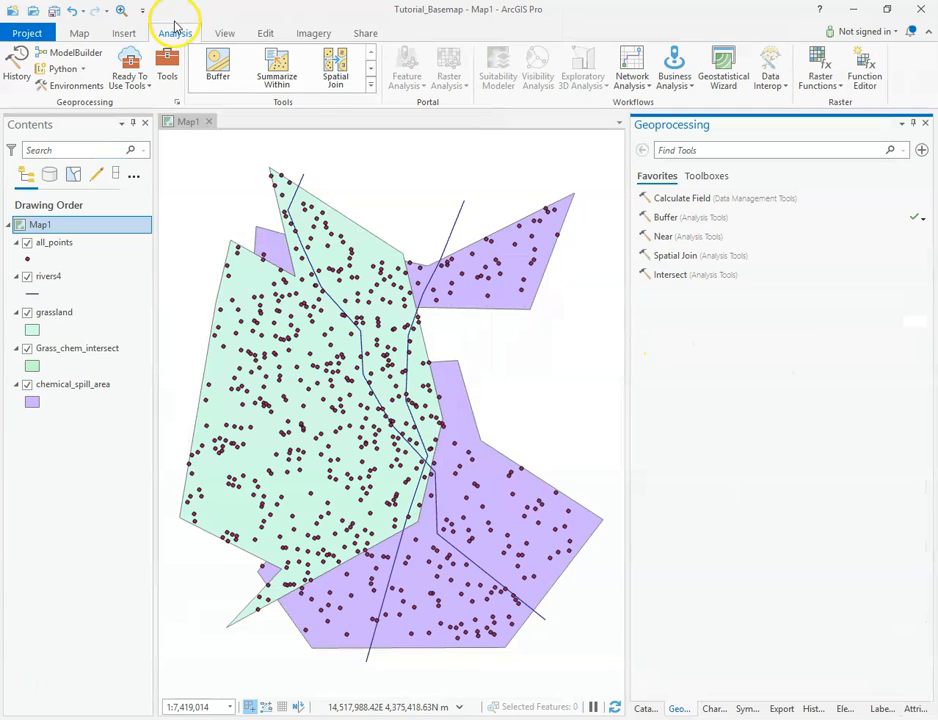
{"action": "left_click", "coordinate": [710, 177]}
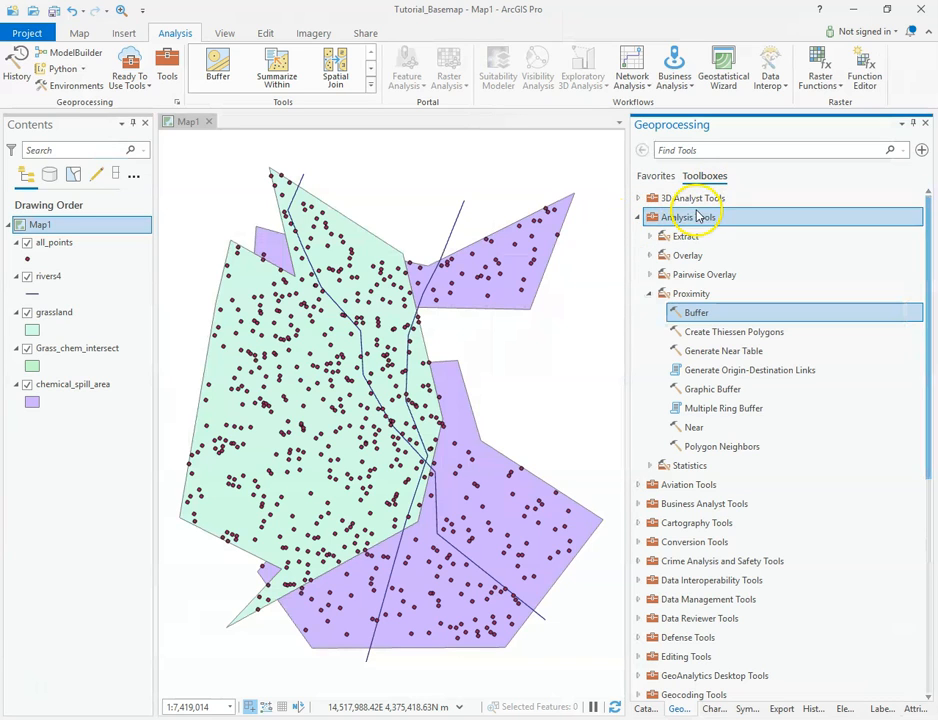
Scroll through the list of available toolboxes to examine what they contain
{"action": "scroll", "coordinate": [770, 262], "scroll_direction": "down", "scroll_amount": 4}
{"action": "scroll", "coordinate": [790, 270], "scroll_direction": "down", "scroll_amount": 3}
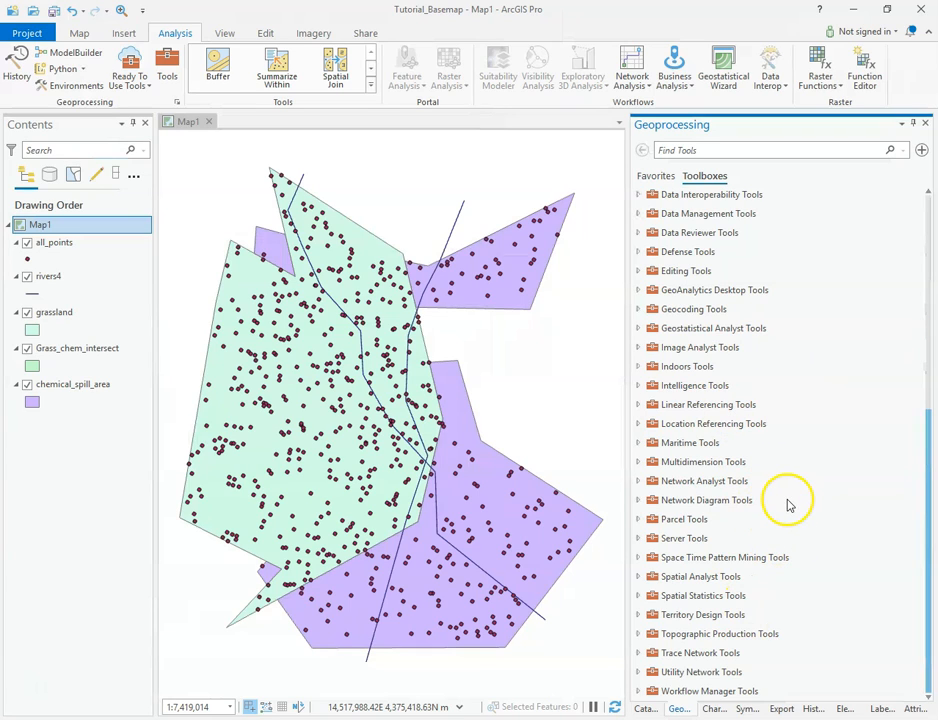
{"action": "scroll", "coordinate": [788, 502], "scroll_direction": "up", "scroll_amount": 3}
{"action": "scroll", "coordinate": [788, 502], "scroll_direction": "down", "scroll_amount": 2}
{"action": "scroll", "coordinate": [788, 502], "scroll_direction": "down", "scroll_amount": 2}
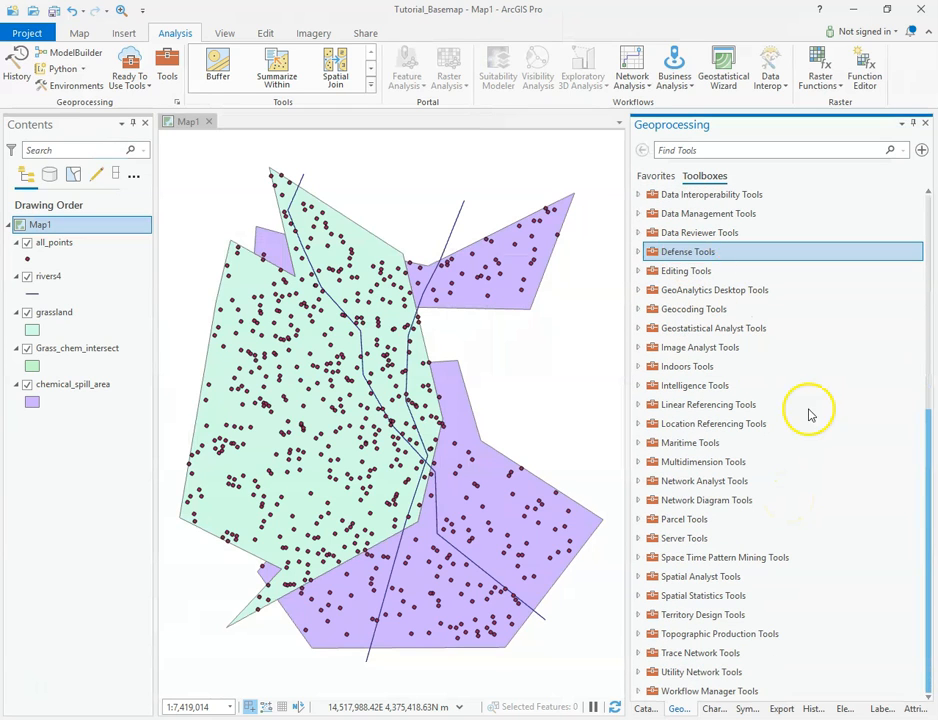
{"action": "left_click", "coordinate": [712, 446]}
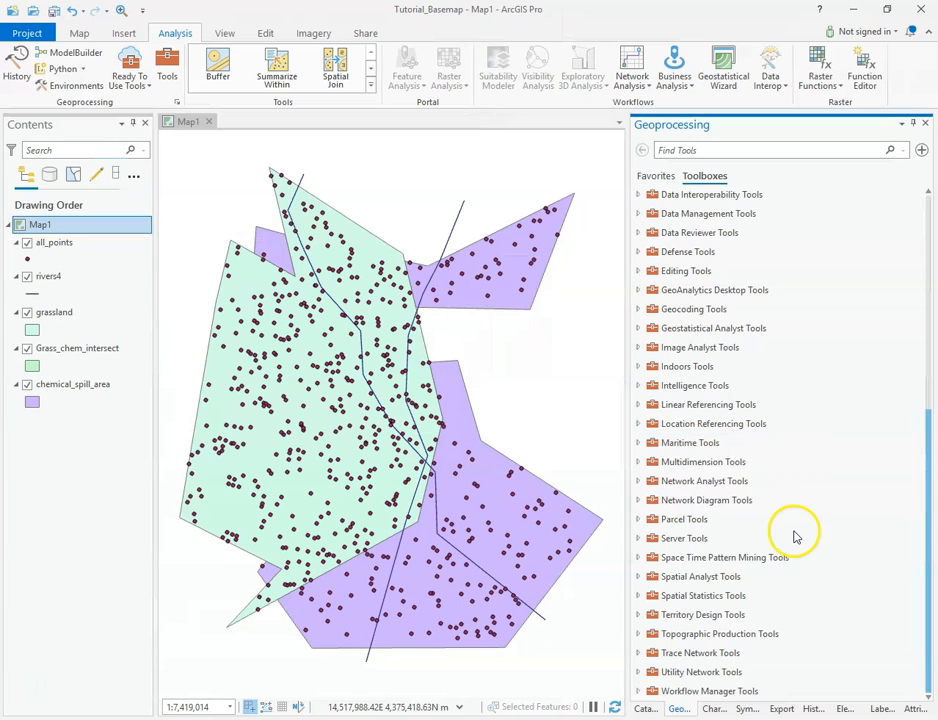
{"action": "scroll", "coordinate": [789, 536], "scroll_direction": "up", "scroll_amount": 5}
{"action": "scroll", "coordinate": [789, 538], "scroll_direction": "up", "scroll_amount": 2}
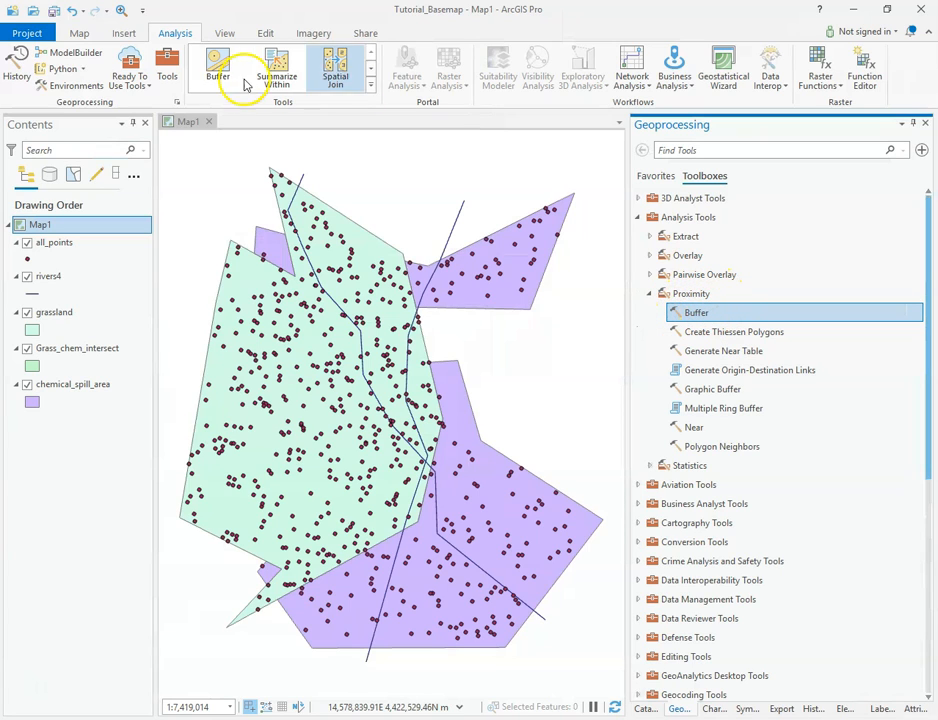
Open the Buffer tool from Analysis Tools > Proximity
{"action": "left_click", "coordinate": [652, 176]}
{"action": "left_click", "coordinate": [706, 177]}
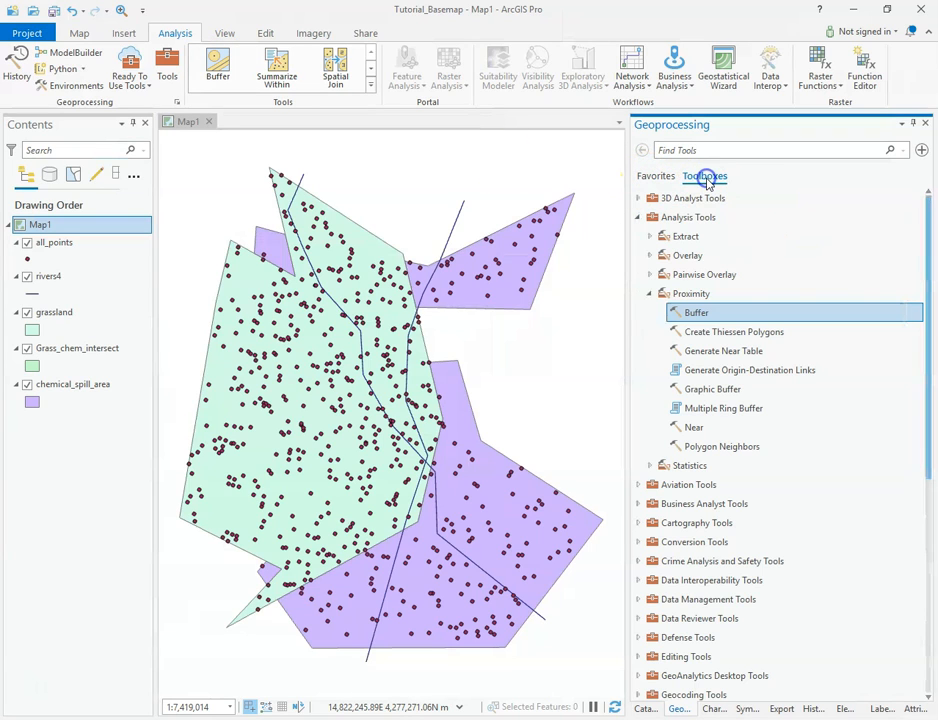
{"action": "double_click", "coordinate": [694, 314]}
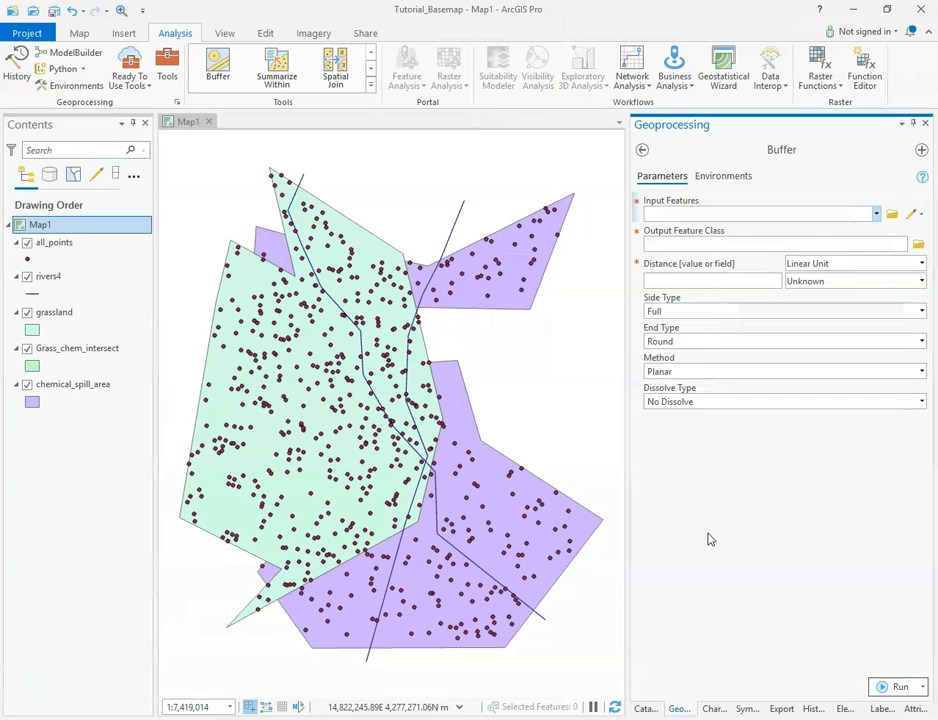
Set the Buffer tool's input features to the rivers4 layer
{"action": "left_click", "coordinate": [789, 216]}
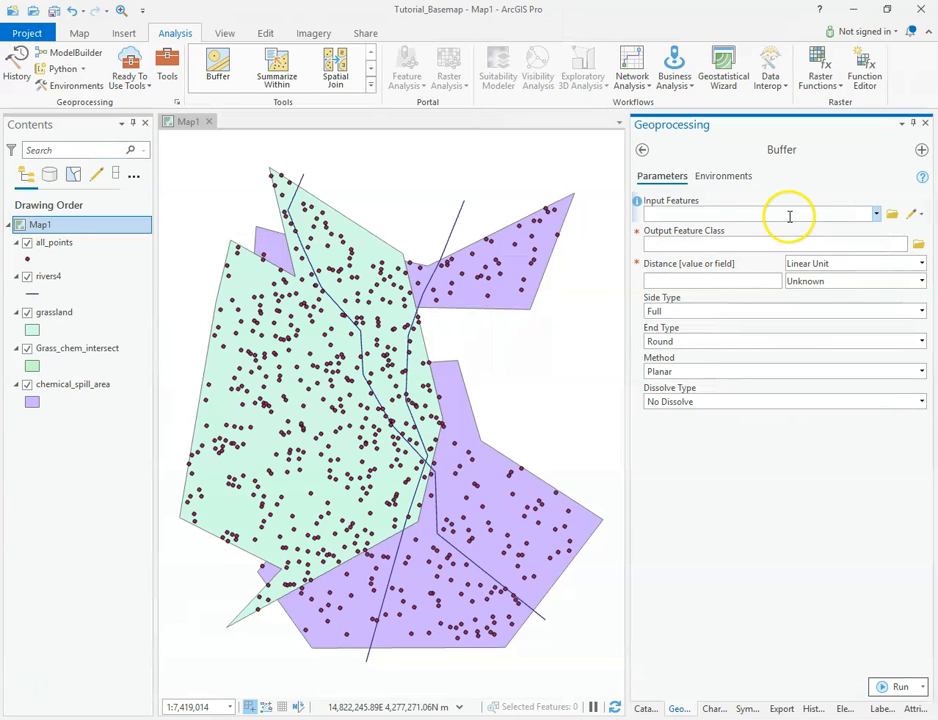
{"action": "left_click", "coordinate": [877, 215]}
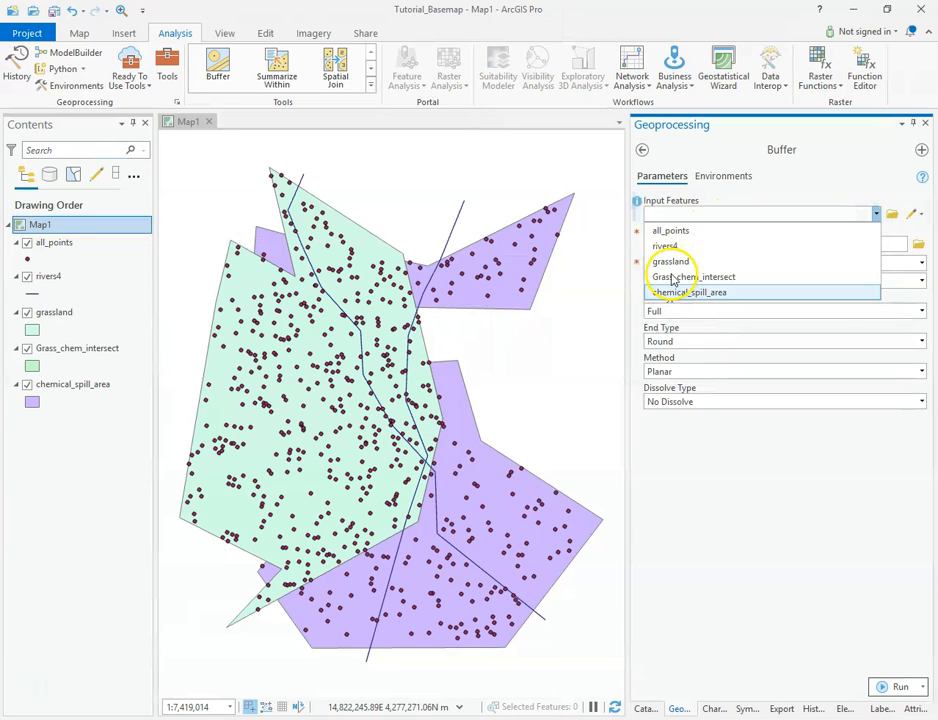
{"action": "left_click", "coordinate": [723, 447]}
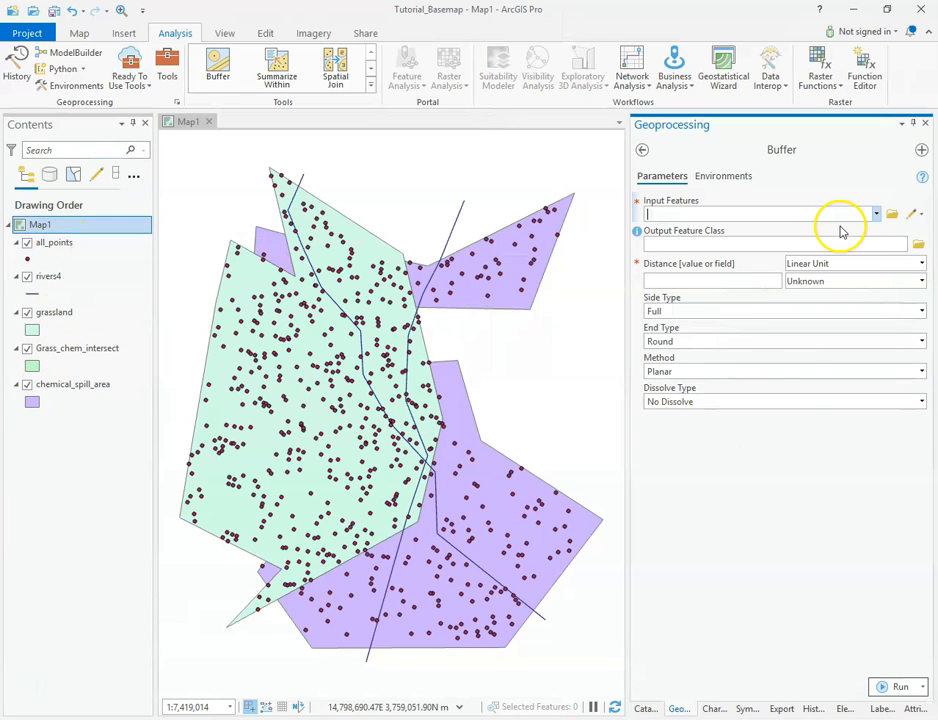
{"action": "left_click", "coordinate": [892, 216]}
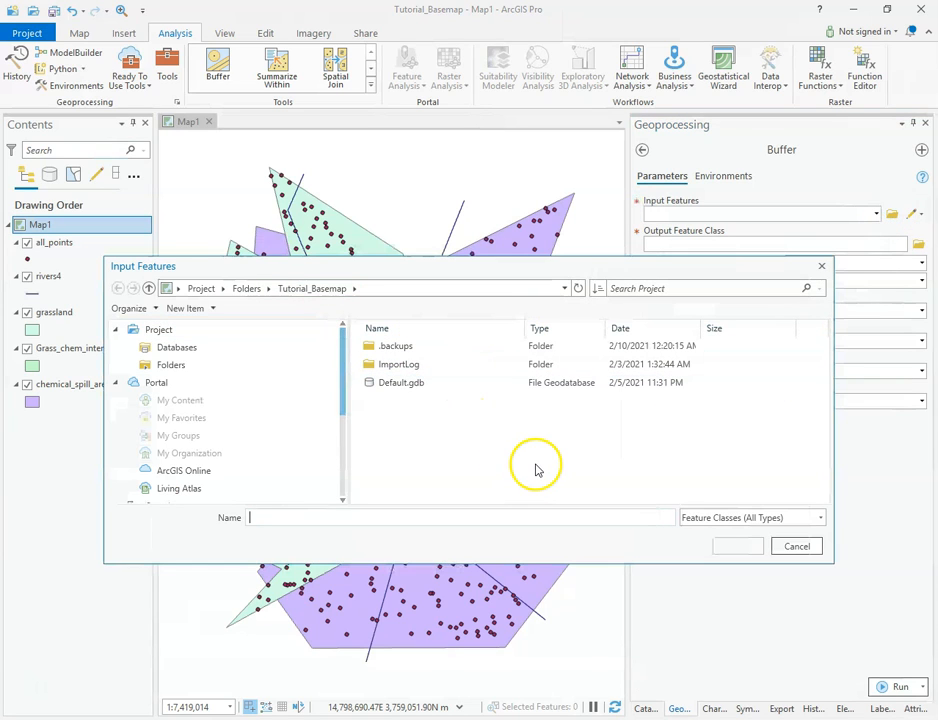
{"action": "left_click", "coordinate": [798, 547]}
{"action": "left_click", "coordinate": [876, 214]}
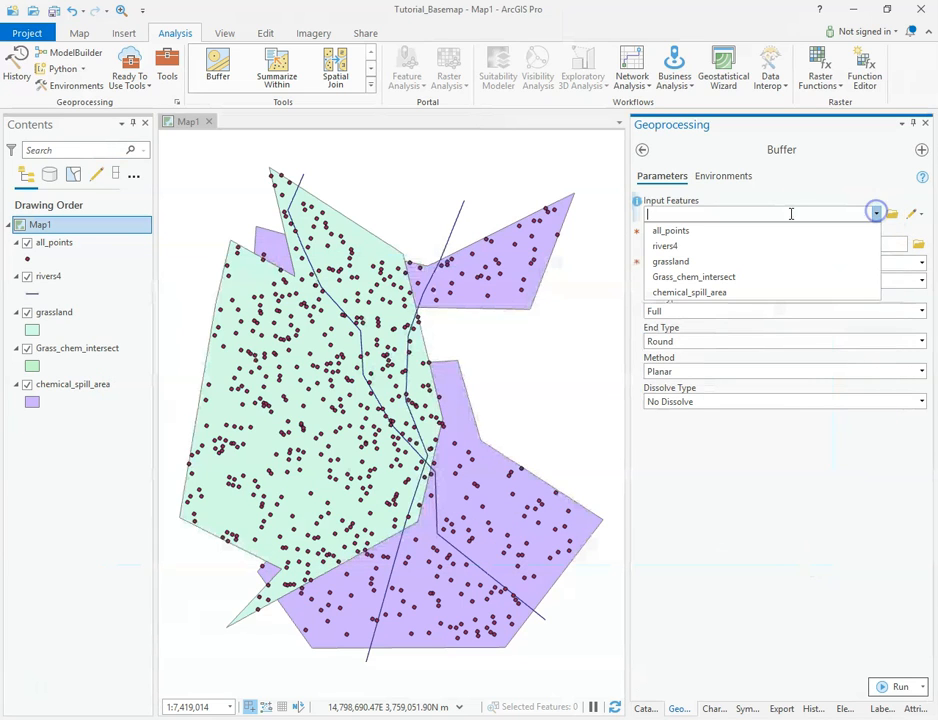
{"action": "left_click", "coordinate": [662, 246]}
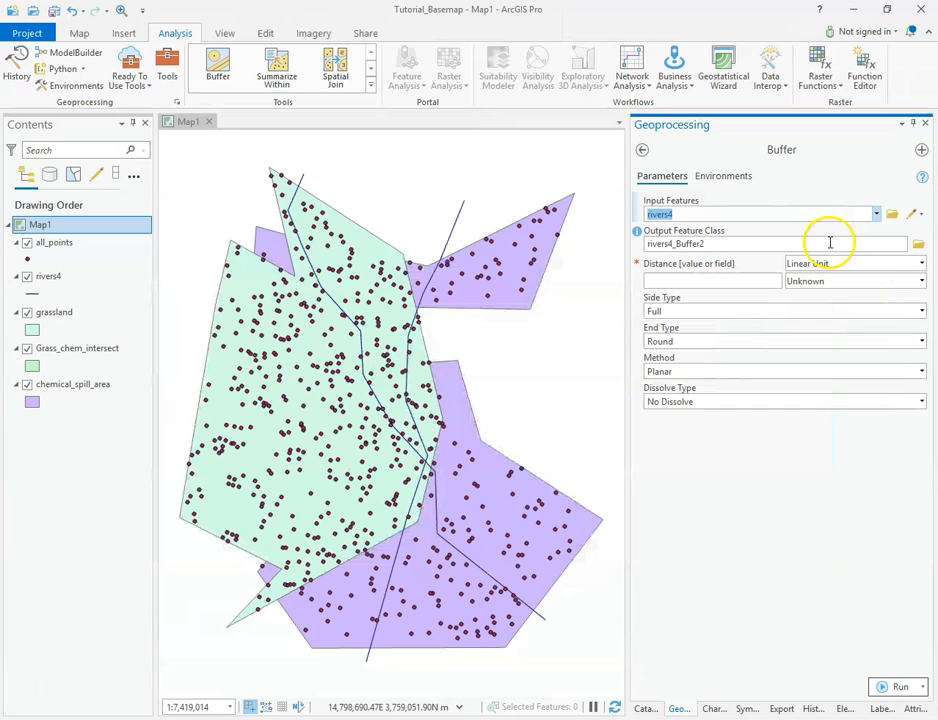
Name the output feature class rivers_buff_example in the Default.gdb geodatabase
{"action": "left_click", "coordinate": [918, 245]}
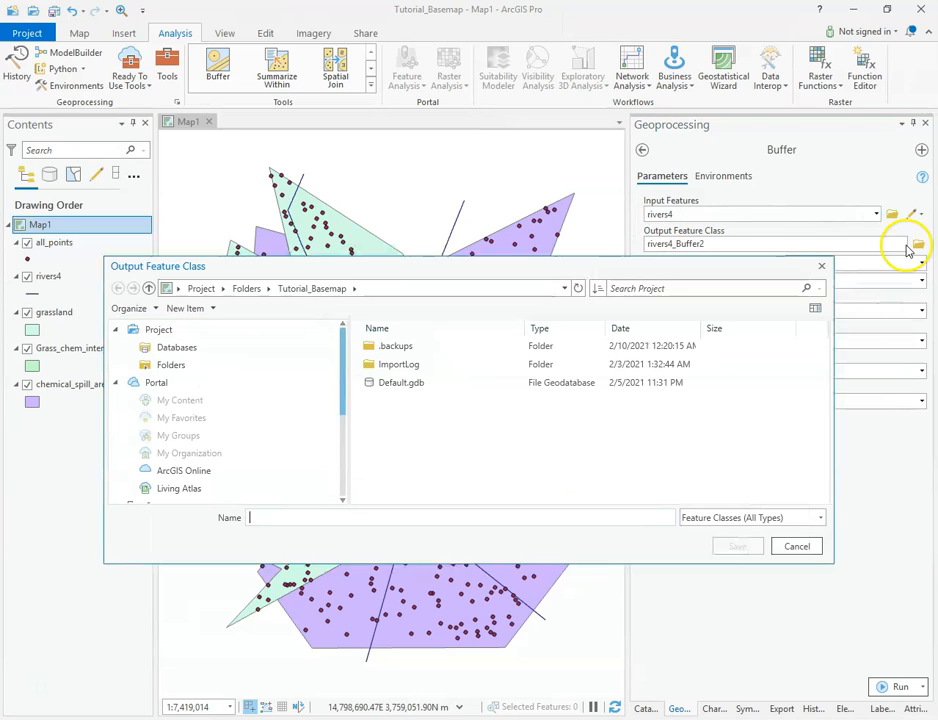
{"action": "left_click", "coordinate": [797, 546]}
{"action": "left_click", "coordinate": [717, 243]}
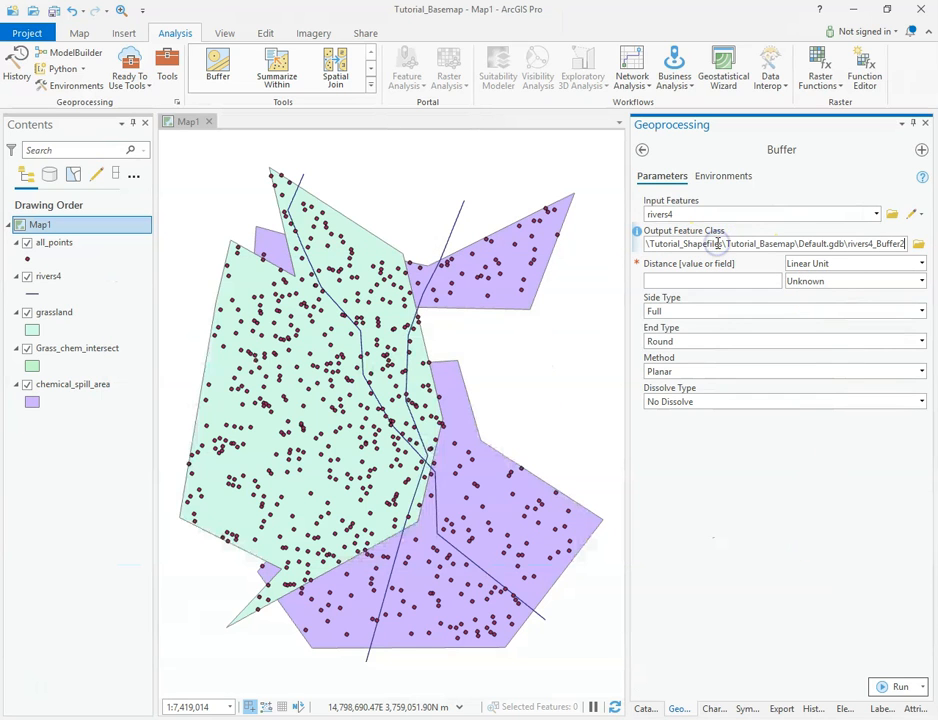
{"action": "key", "text": "BackSpace"}
{"action": "key", "text": "BackSpace"}
{"action": "key", "text": "BackSpace"}
{"action": "key", "text": "BackSpace"}
{"action": "key", "text": "BackSpace"}
{"action": "key", "text": "BackSpace"}
{"action": "key", "text": "BackSpace"}
{"action": "key", "text": "BackSpace"}
{"action": "key", "text": "BackSpace"}
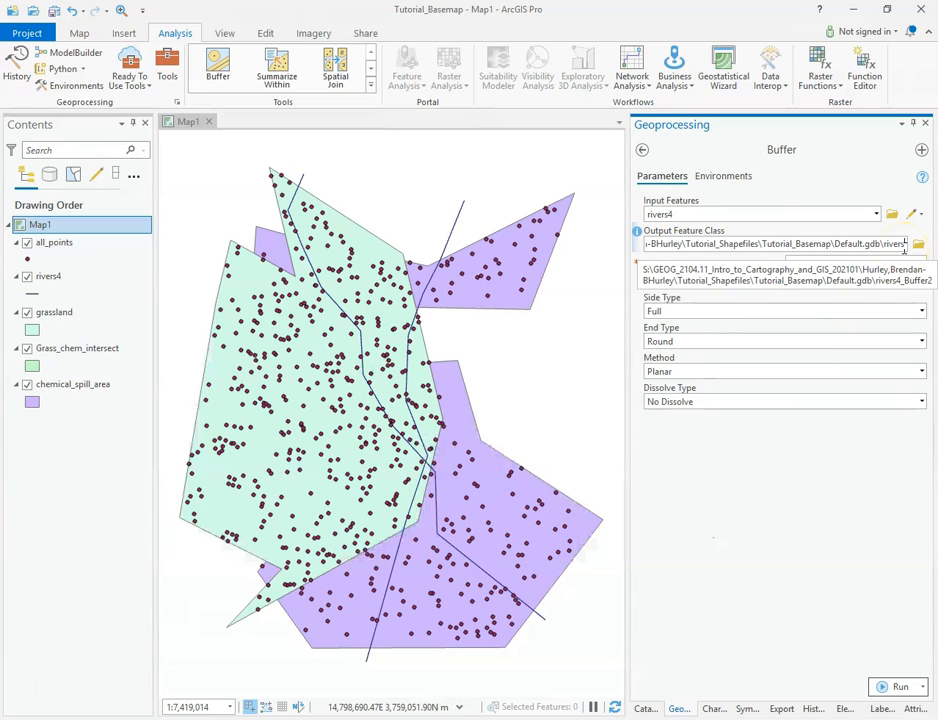
{"action": "type", "text": "_buff_ex"}
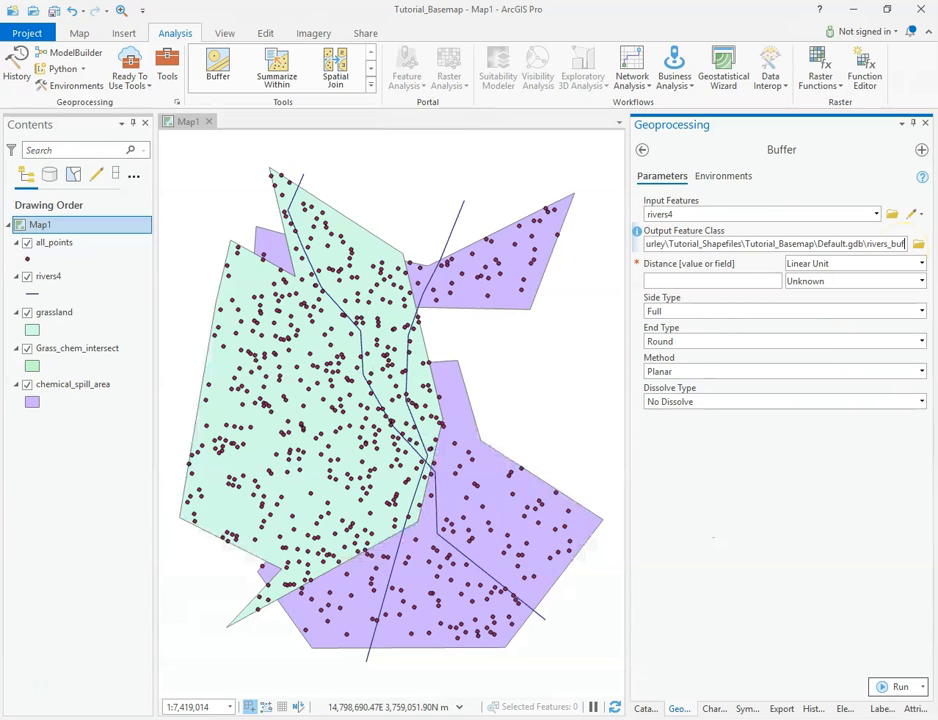
{"action": "type", "text": "ample"}
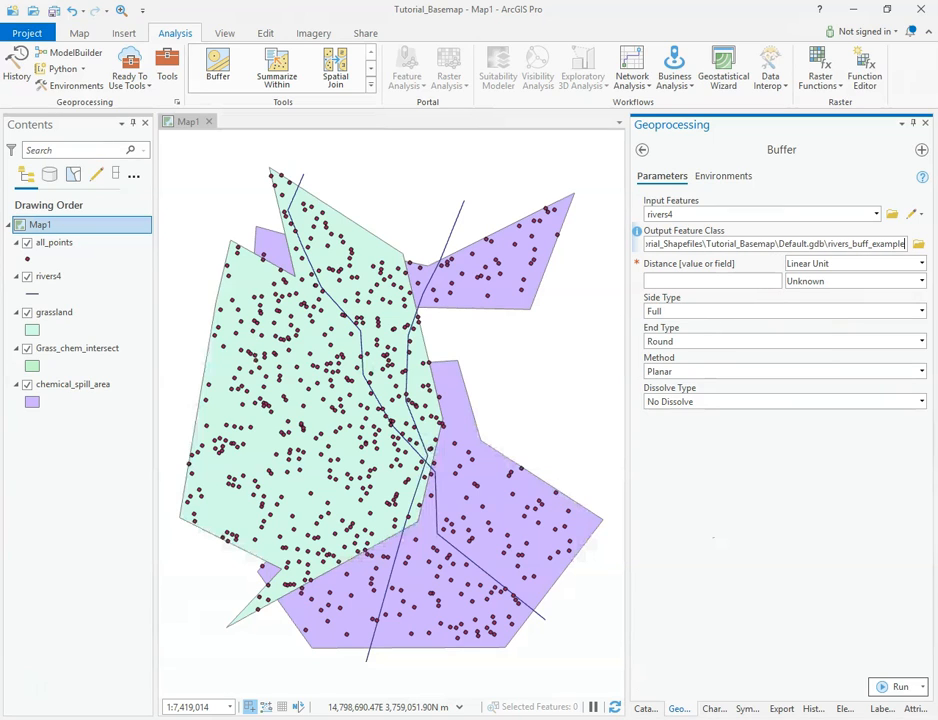
Keep the distance as a linear unit and set its unit to Meters
{"action": "left_click", "coordinate": [843, 585]}
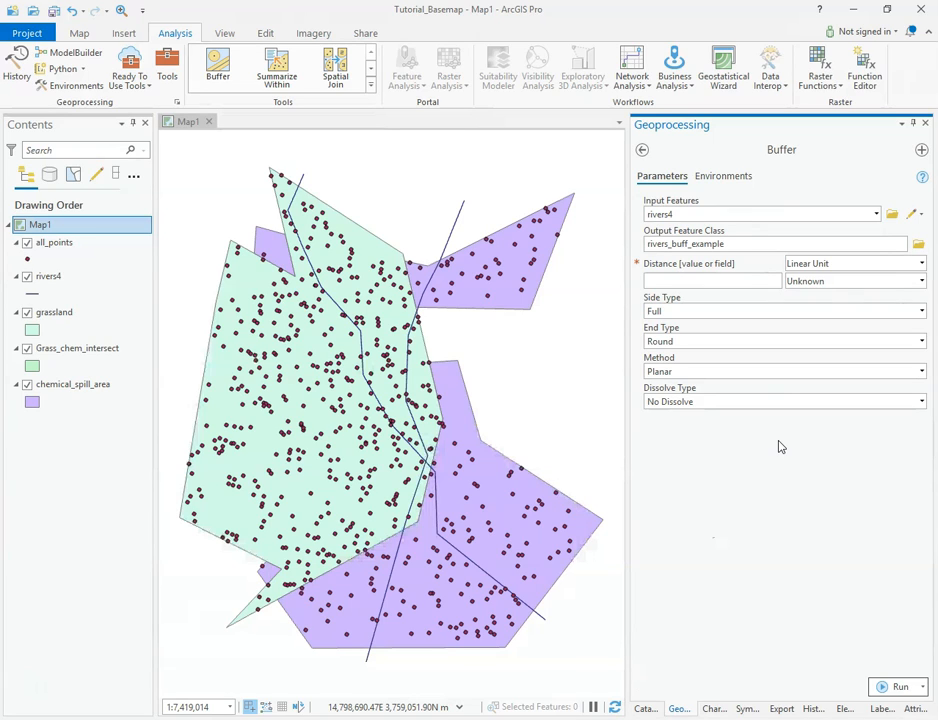
{"action": "left_click", "coordinate": [752, 281]}
{"action": "left_click", "coordinate": [923, 263]}
{"action": "left_click", "coordinate": [923, 263]}
{"action": "left_click", "coordinate": [923, 263]}
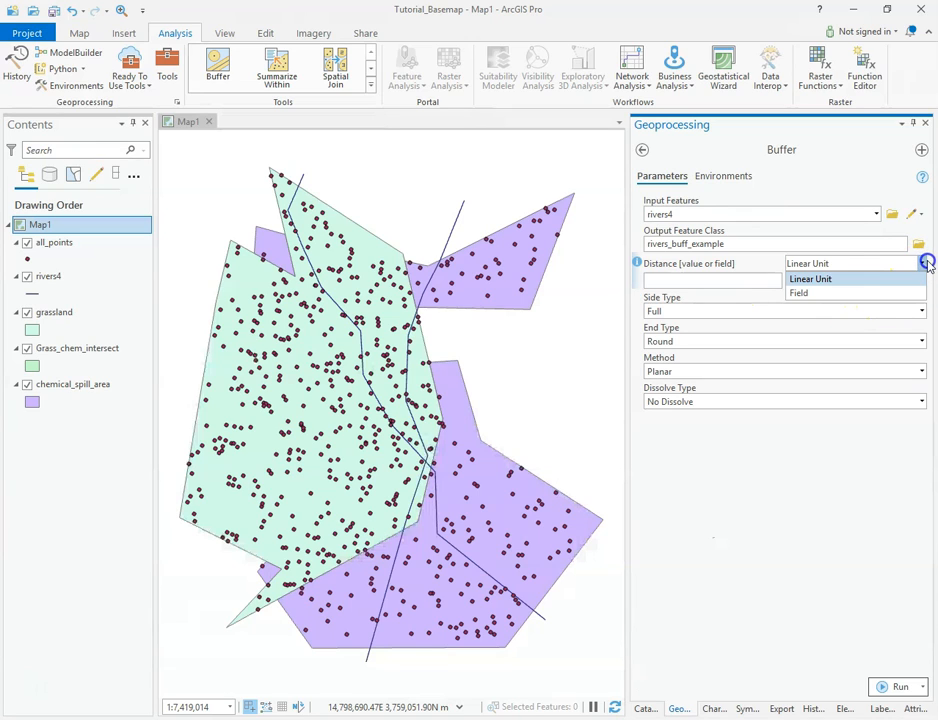
{"action": "left_click", "coordinate": [816, 296]}
{"action": "left_click", "coordinate": [816, 296]}
{"action": "left_click", "coordinate": [924, 287]}
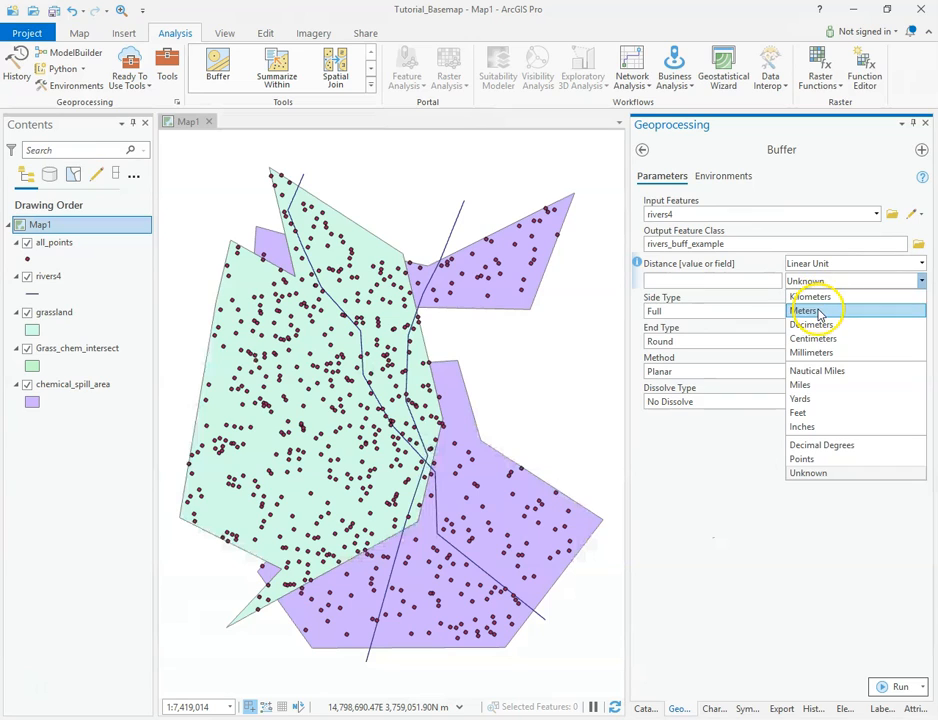
{"action": "left_click", "coordinate": [817, 311]}
Set the buffer distance to 15000
{"action": "left_click", "coordinate": [760, 281]}
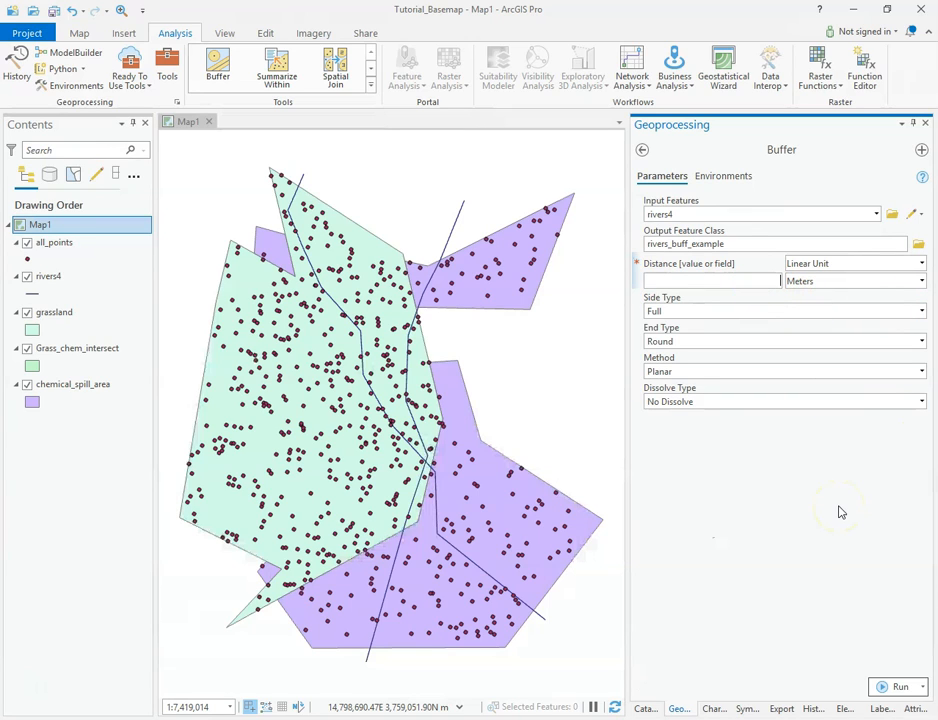
{"action": "type", "text": "15000"}
{"action": "left_click", "coordinate": [791, 505]}
{"action": "left_click", "coordinate": [785, 515]}
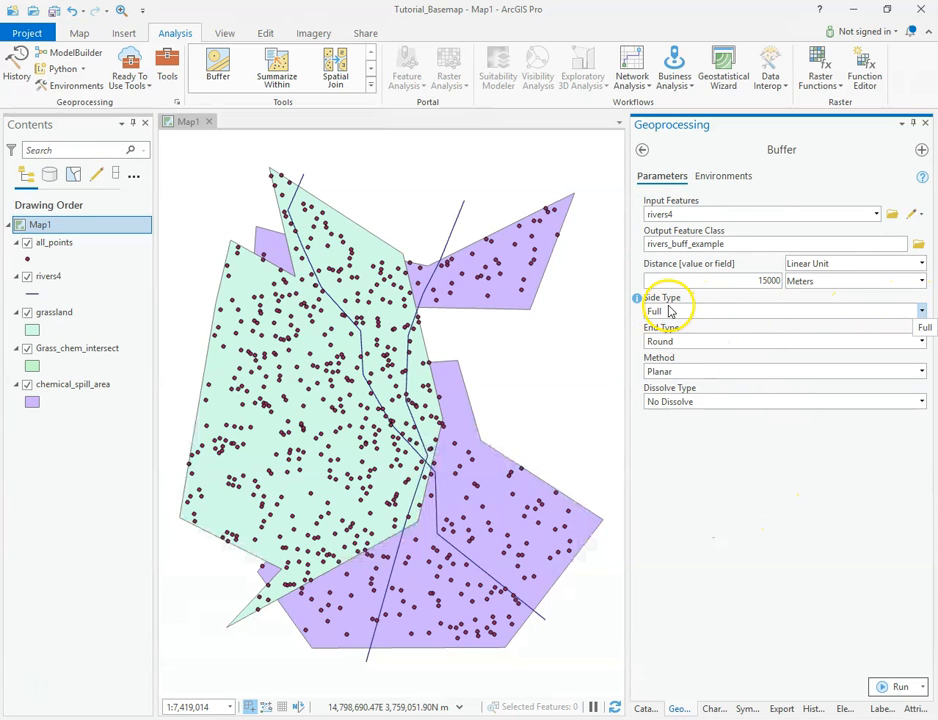
Examine the Side Type options and their help description
{"action": "left_click", "coordinate": [926, 314]}
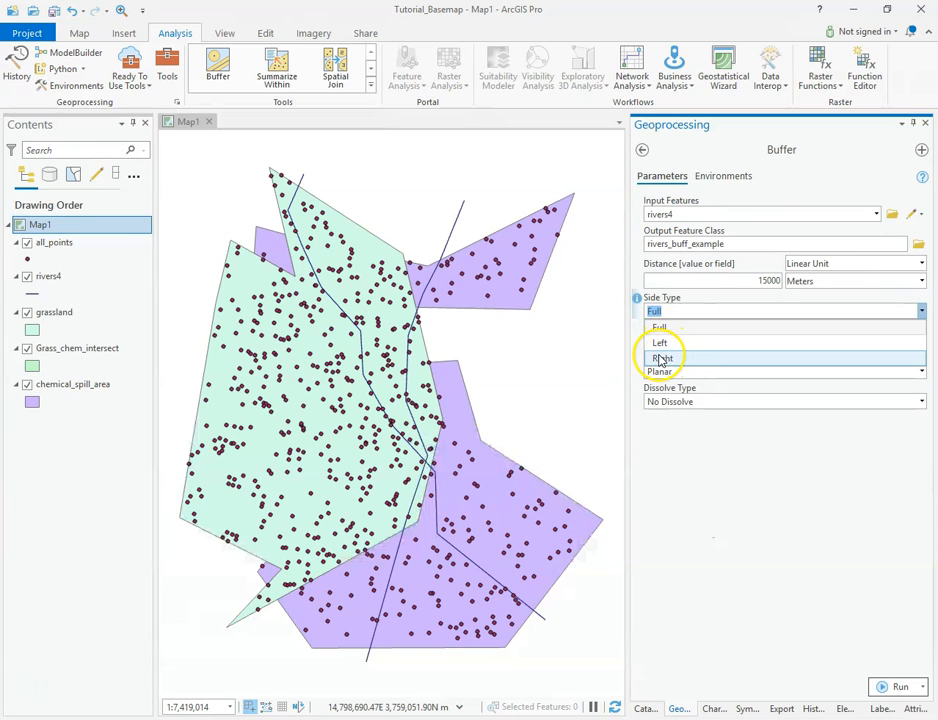
{"action": "left_click", "coordinate": [639, 305]}
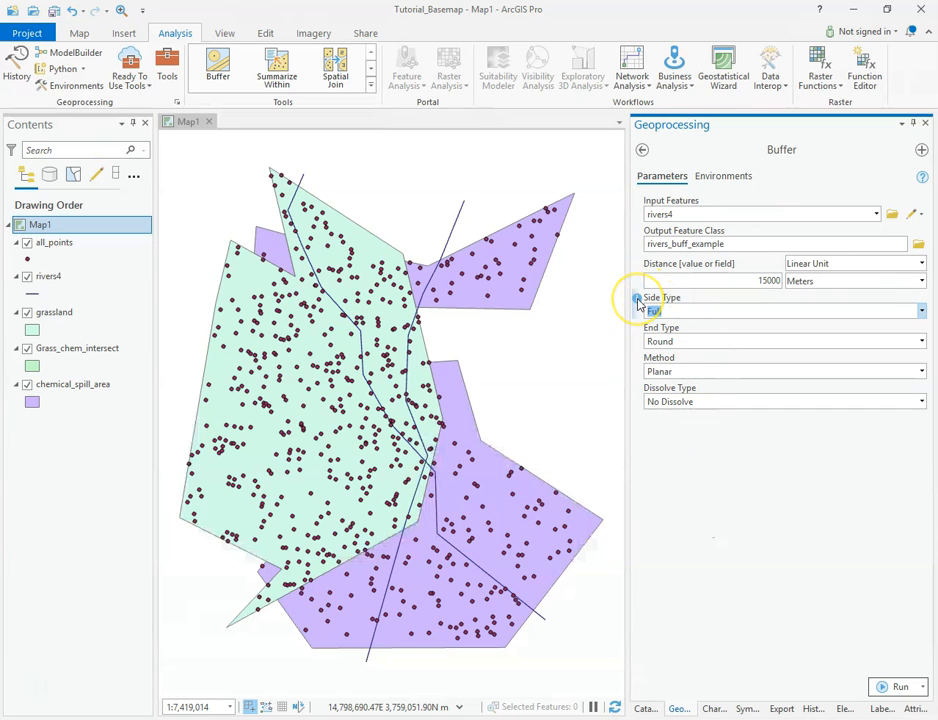
{"action": "mouse_move", "coordinate": [638, 303]}
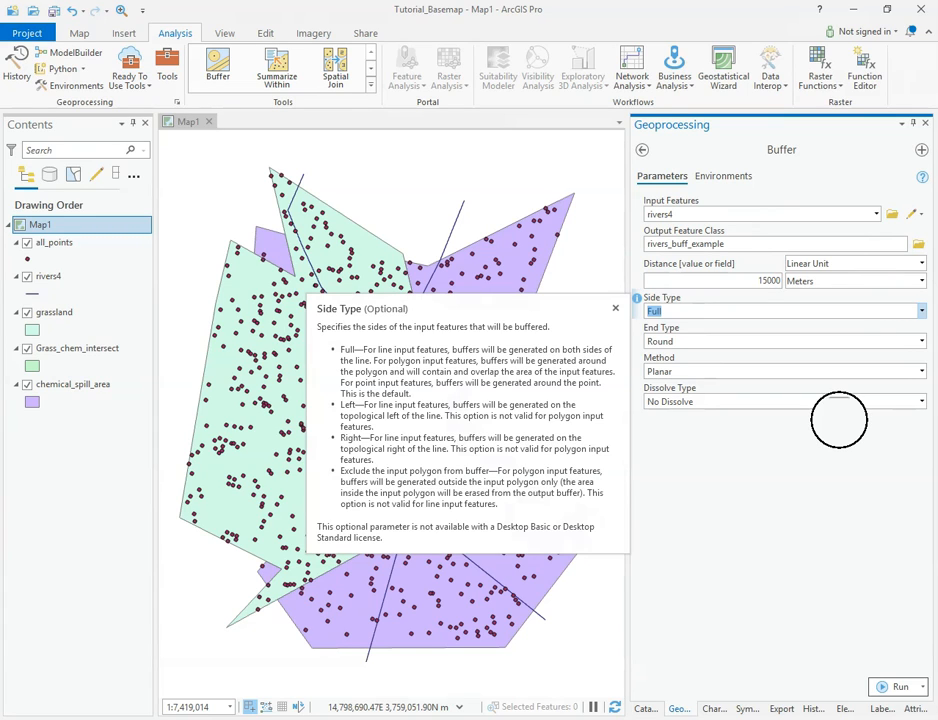
Review the End Type and Method help descriptions in the Buffer tool
{"action": "left_click", "coordinate": [733, 457]}
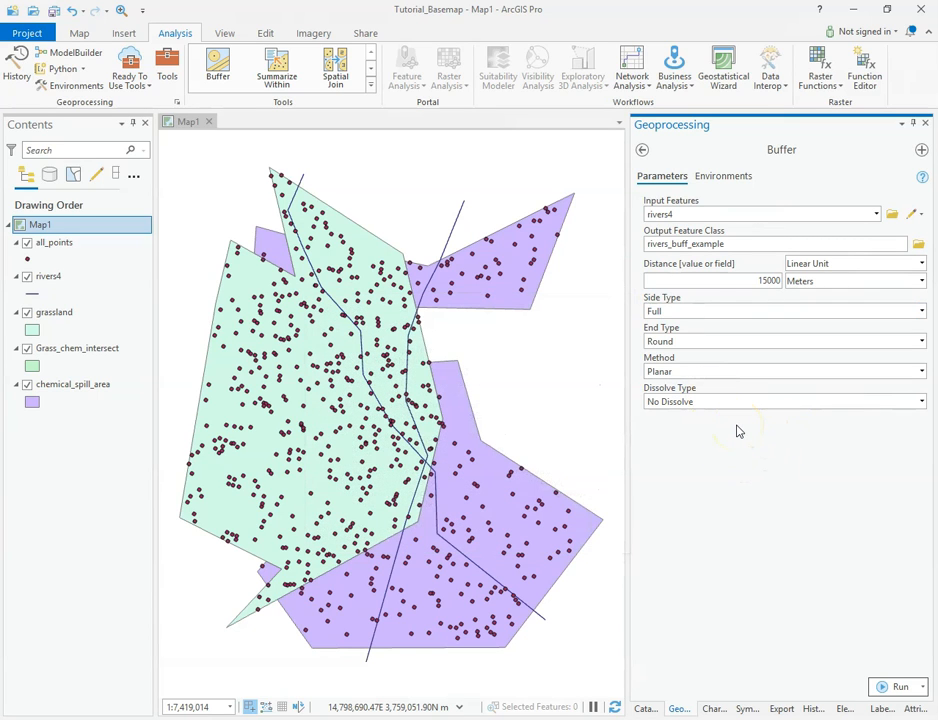
{"action": "left_click", "coordinate": [656, 313]}
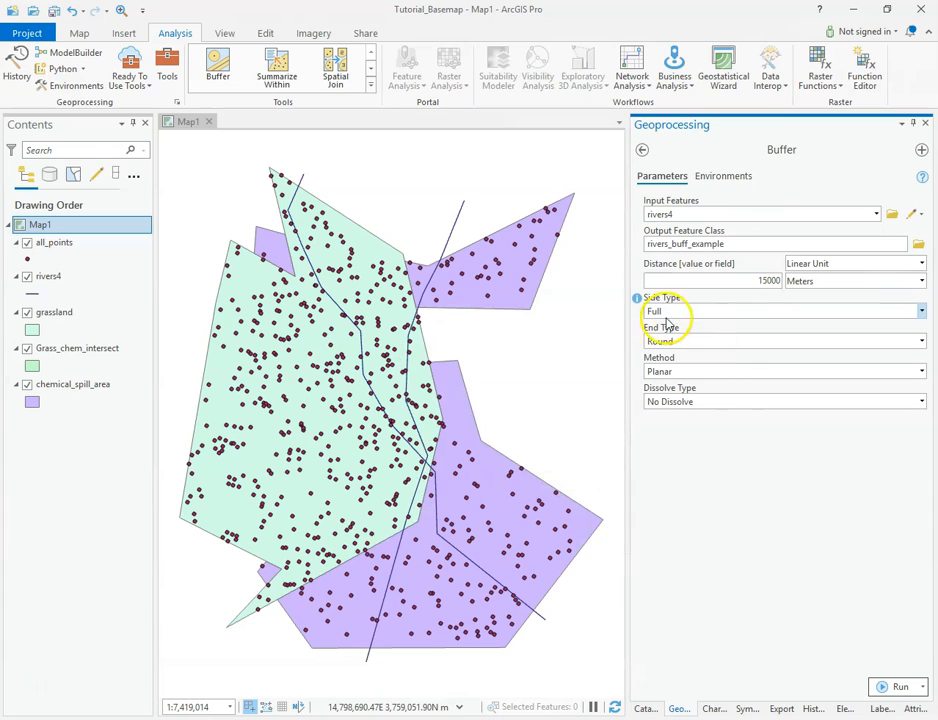
{"action": "left_click", "coordinate": [812, 488]}
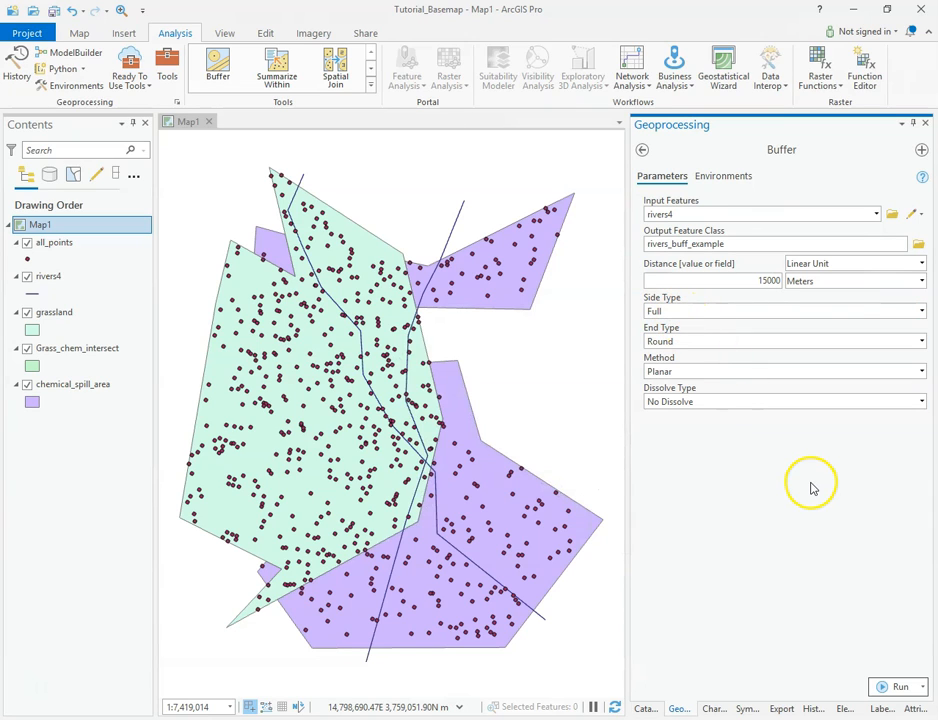
{"action": "left_click", "coordinate": [637, 330]}
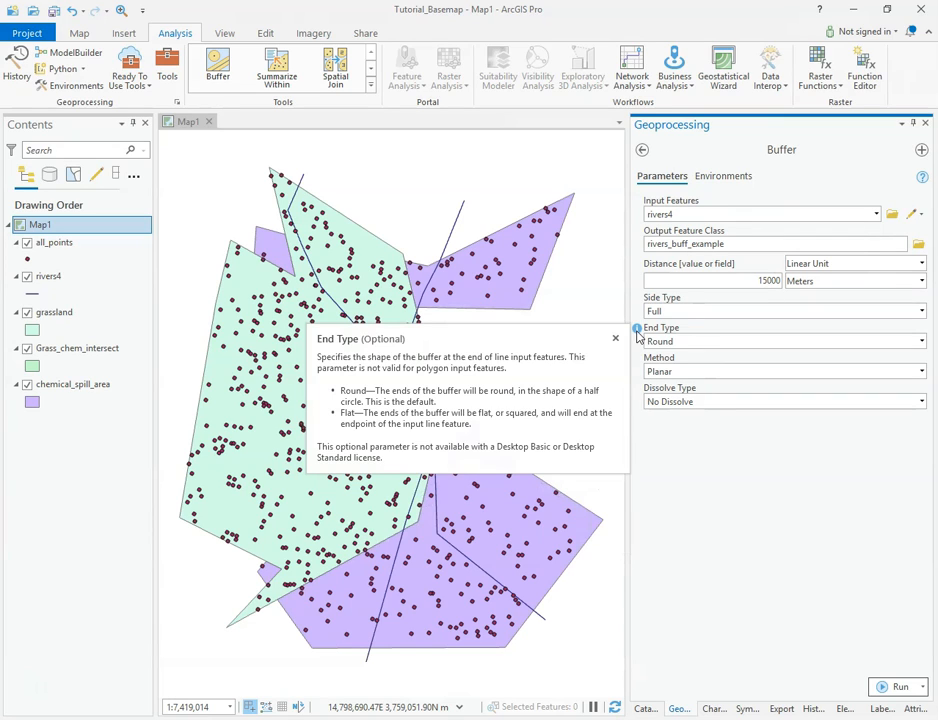
{"action": "left_click", "coordinate": [691, 466]}
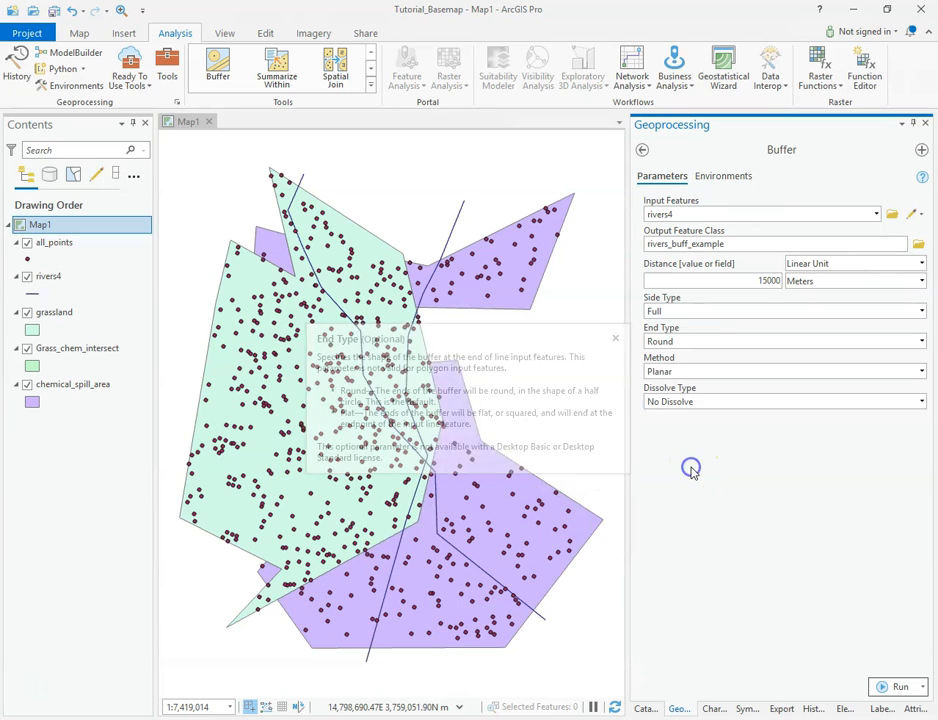
{"action": "mouse_move", "coordinate": [637, 362]}
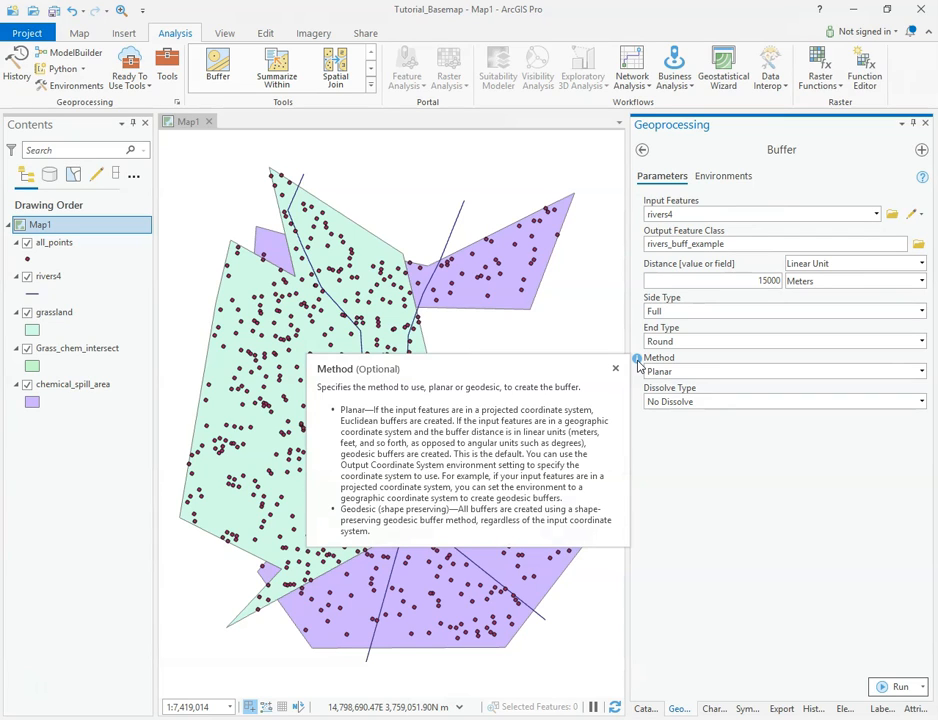
{"action": "left_click", "coordinate": [616, 368]}
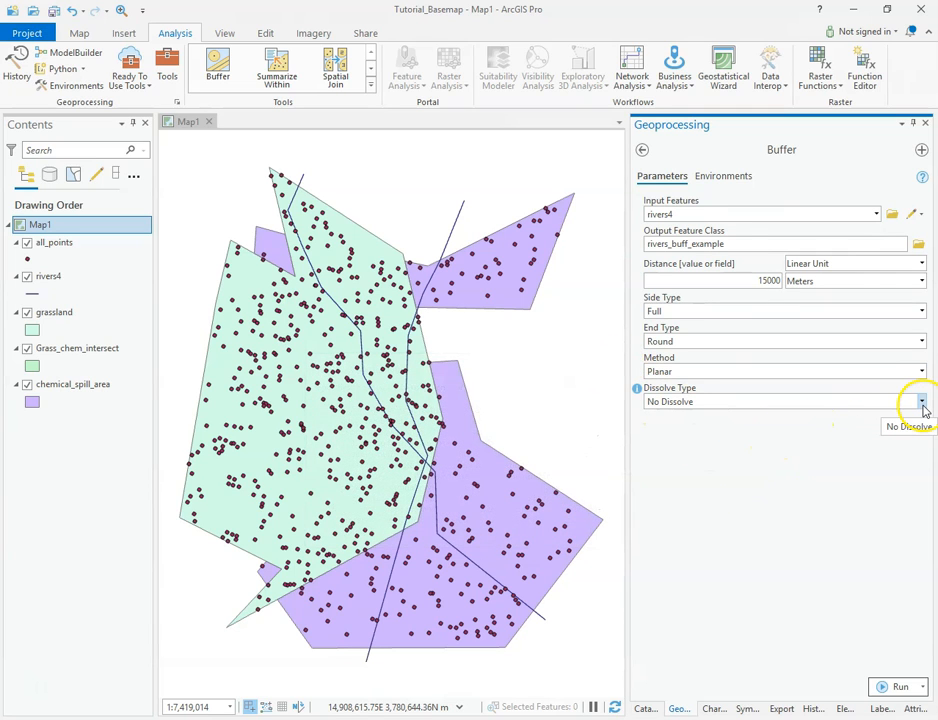
Run the Buffer tool and hide the resulting rivers_buff_example layer
{"action": "left_click", "coordinate": [921, 402]}
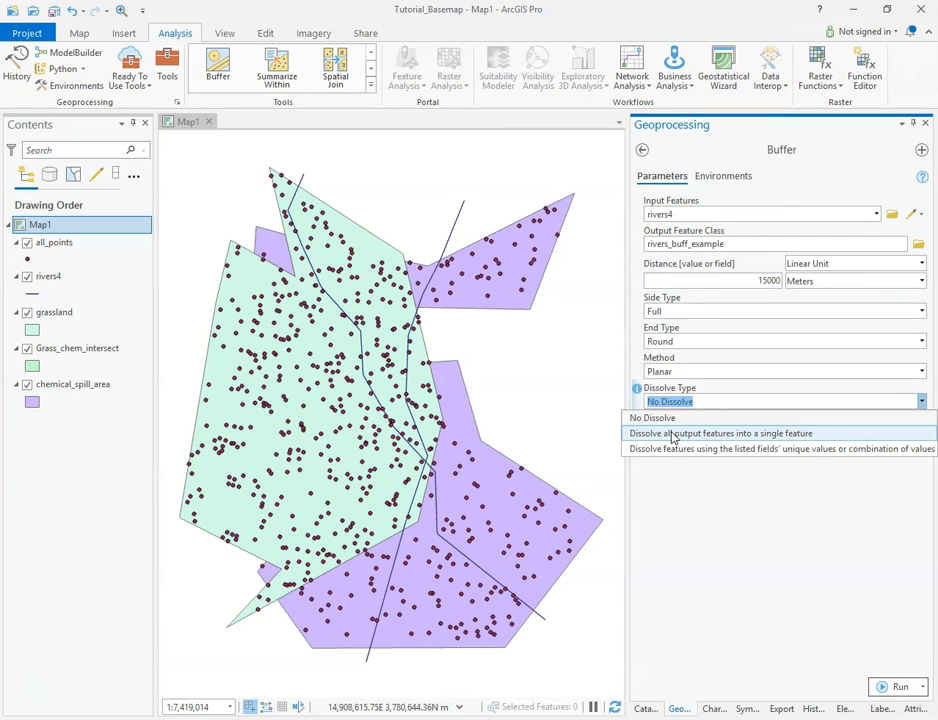
{"action": "left_click", "coordinate": [686, 481]}
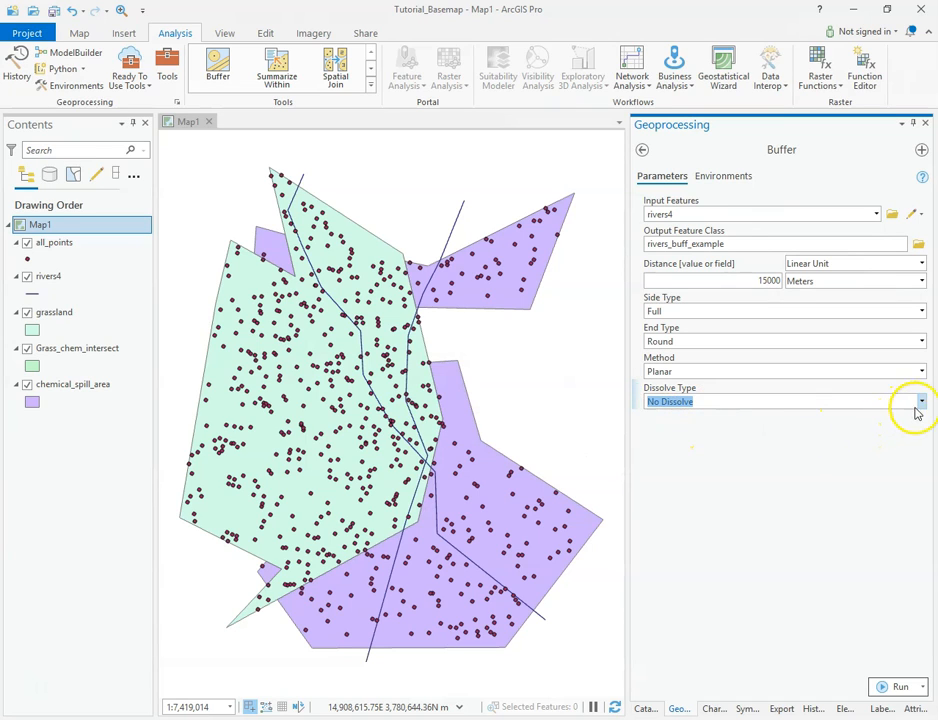
{"action": "left_click", "coordinate": [896, 686]}
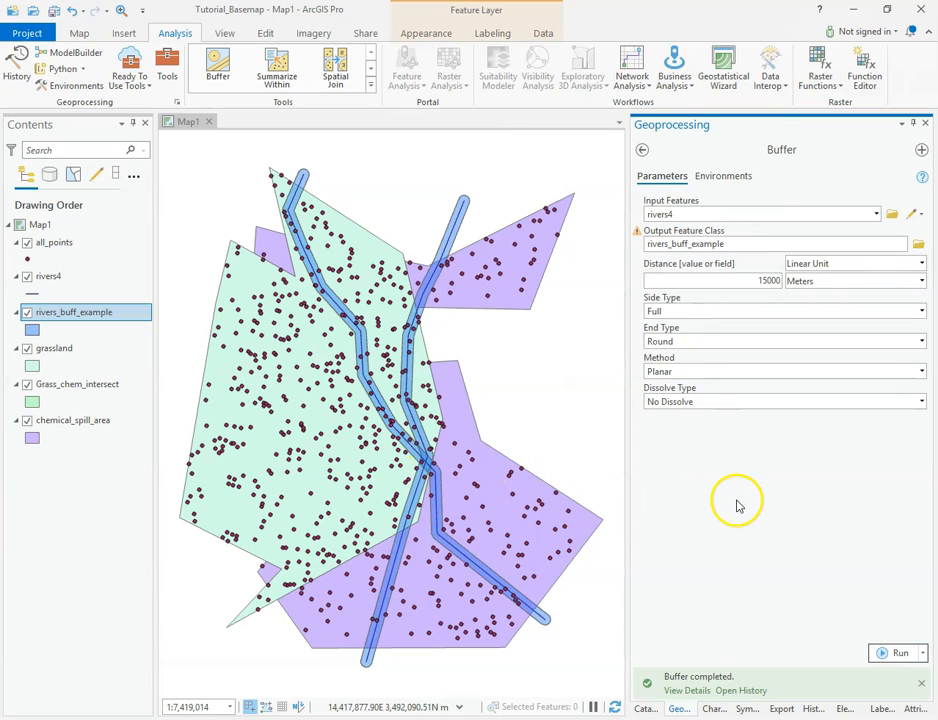
{"action": "left_click", "coordinate": [27, 312]}
Rename the output feature class to rivers_buff_example2
{"action": "left_click", "coordinate": [727, 244]}
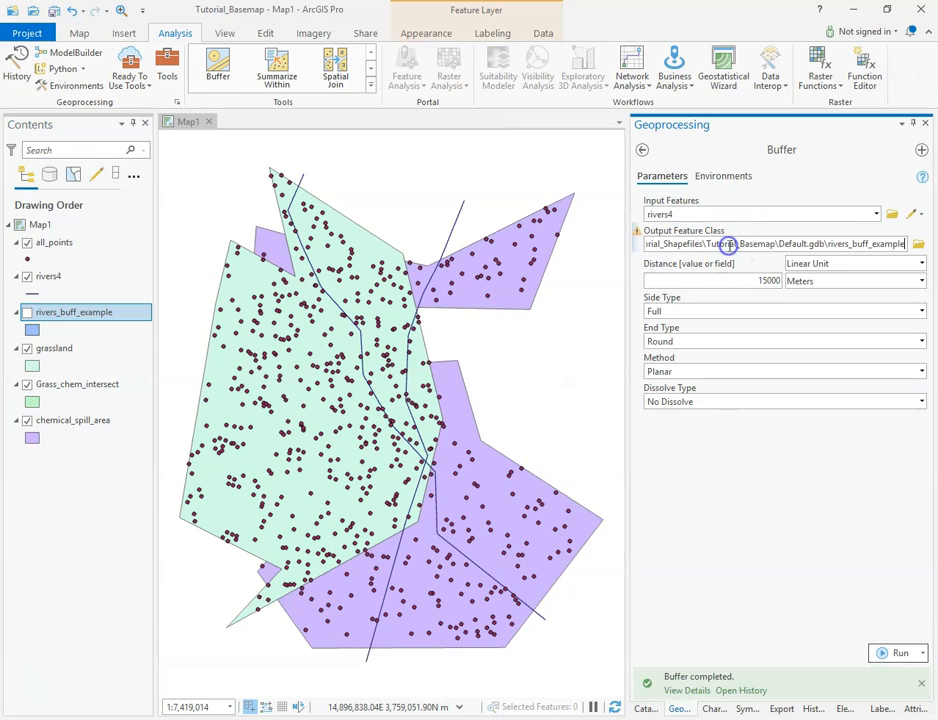
{"action": "left_click", "coordinate": [861, 245]}
{"action": "type", "text": "2"}
Switch the buffer distance to come from a field and choose the Dist field
{"action": "left_click", "coordinate": [815, 485]}
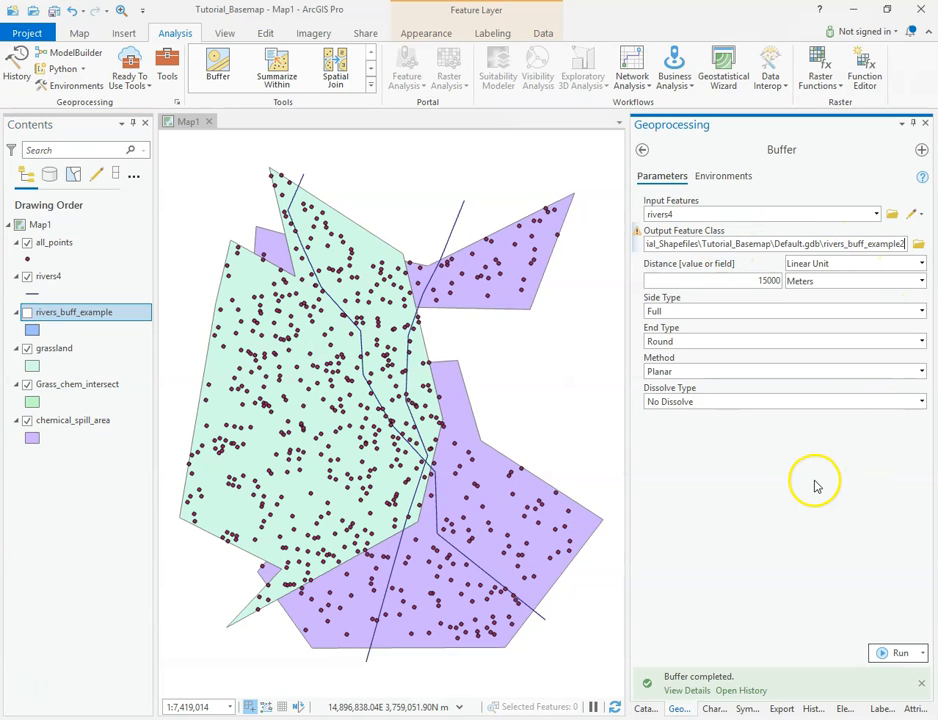
{"action": "left_click", "coordinate": [920, 264]}
{"action": "left_click", "coordinate": [814, 280]}
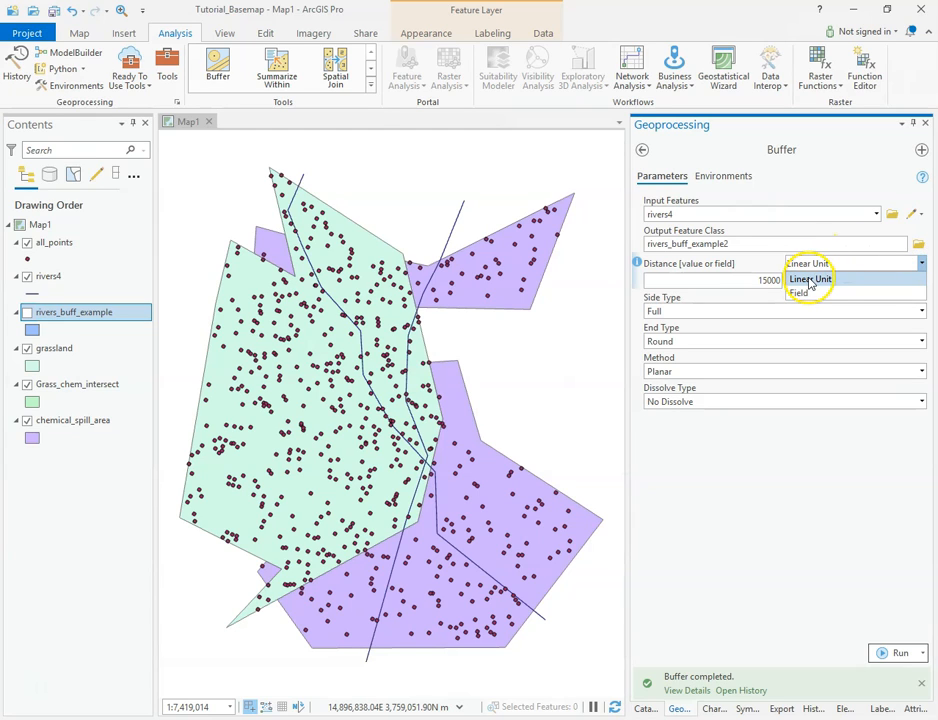
{"action": "left_click", "coordinate": [802, 293]}
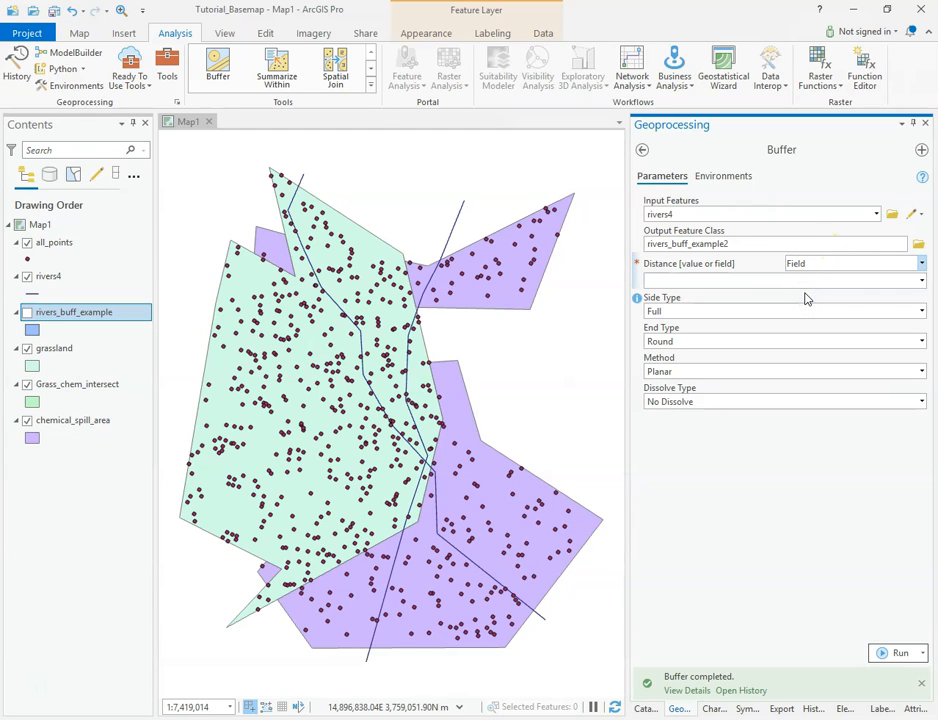
{"action": "left_click", "coordinate": [922, 283]}
{"action": "left_click", "coordinate": [922, 284]}
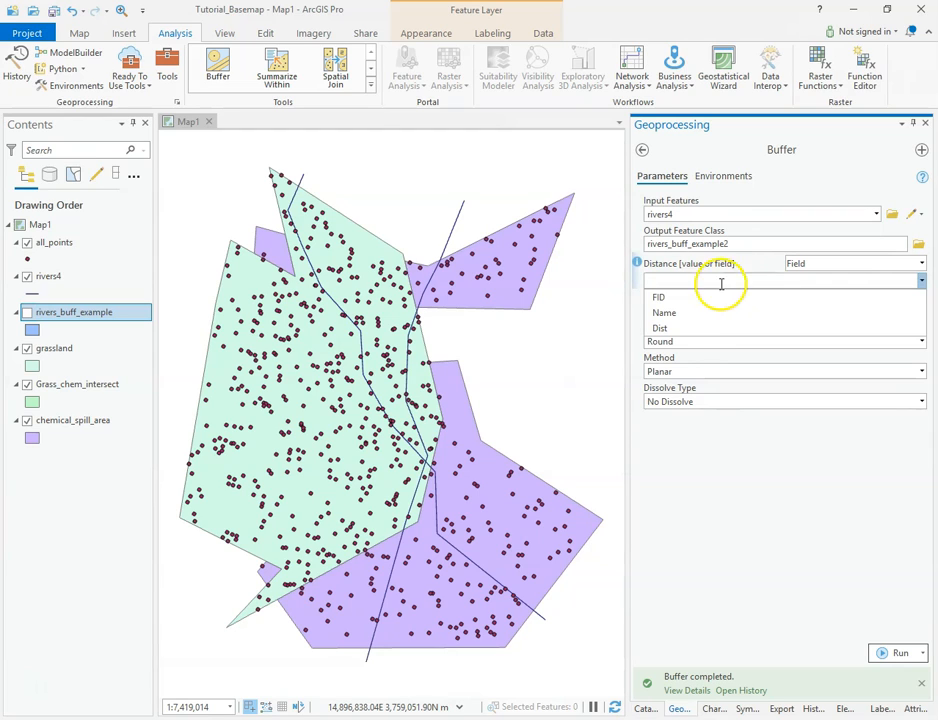
{"action": "left_click", "coordinate": [669, 331]}
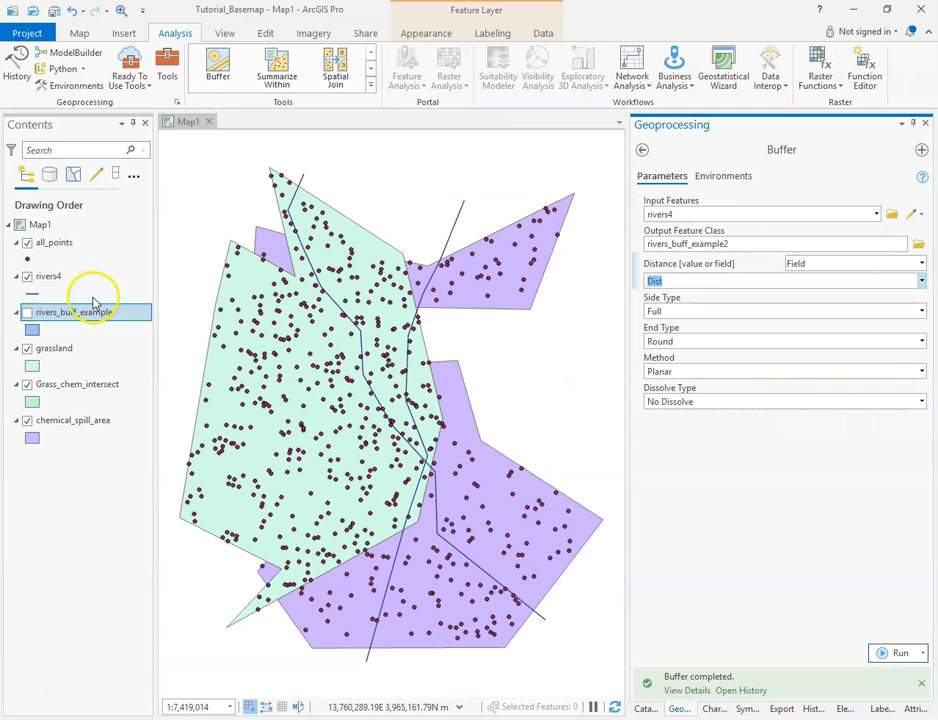
Set Dissolve Type to dissolve all output features into a single feature and run the buffer
{"action": "left_click", "coordinate": [26, 312]}
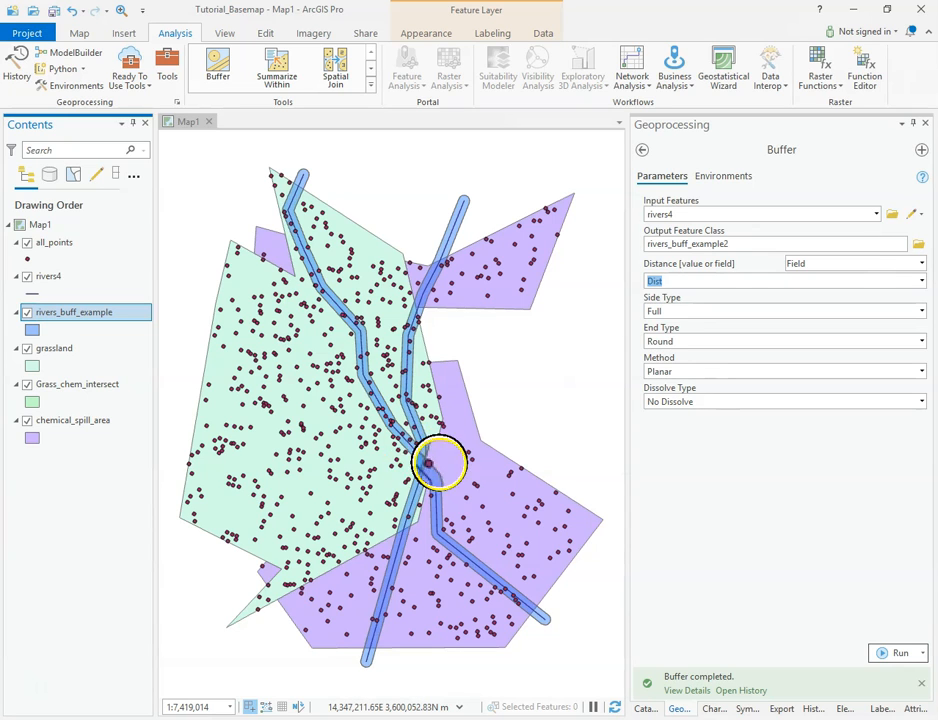
{"action": "left_click", "coordinate": [26, 312]}
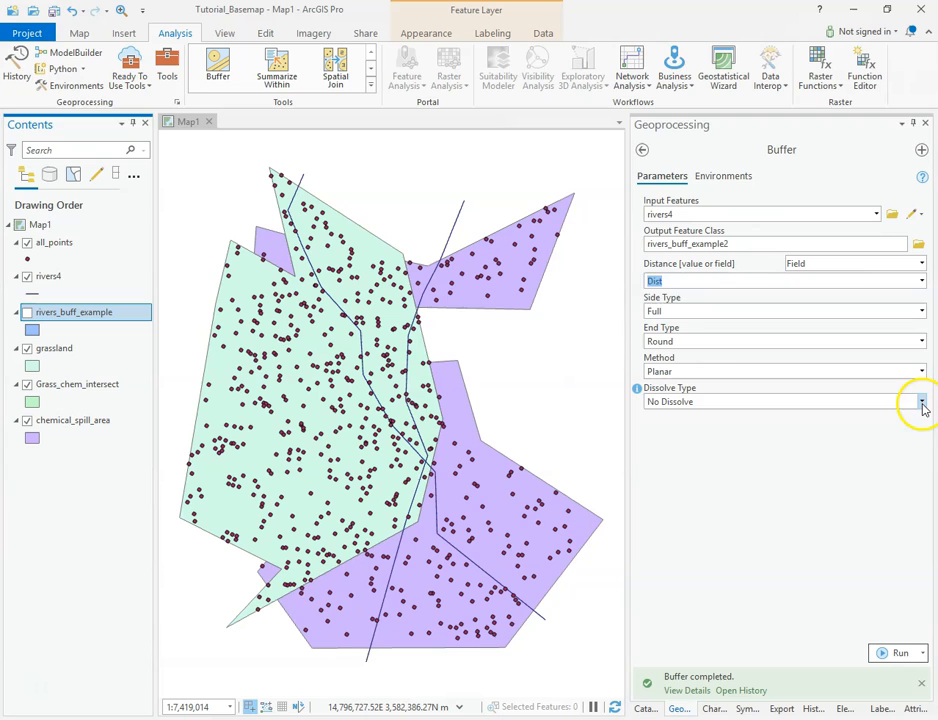
{"action": "left_click", "coordinate": [922, 403]}
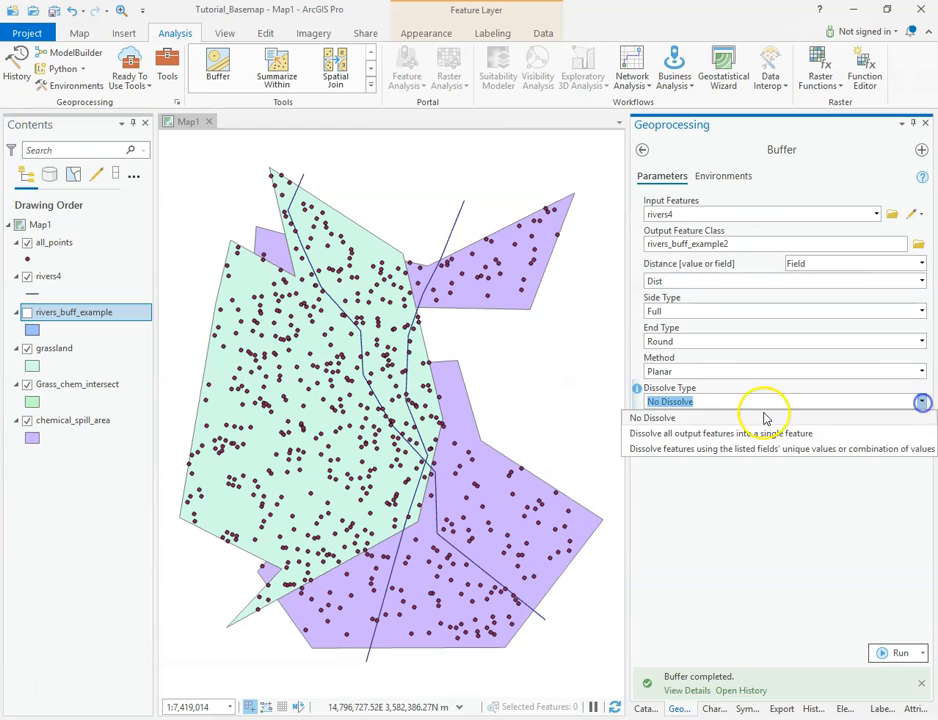
{"action": "left_click", "coordinate": [802, 434]}
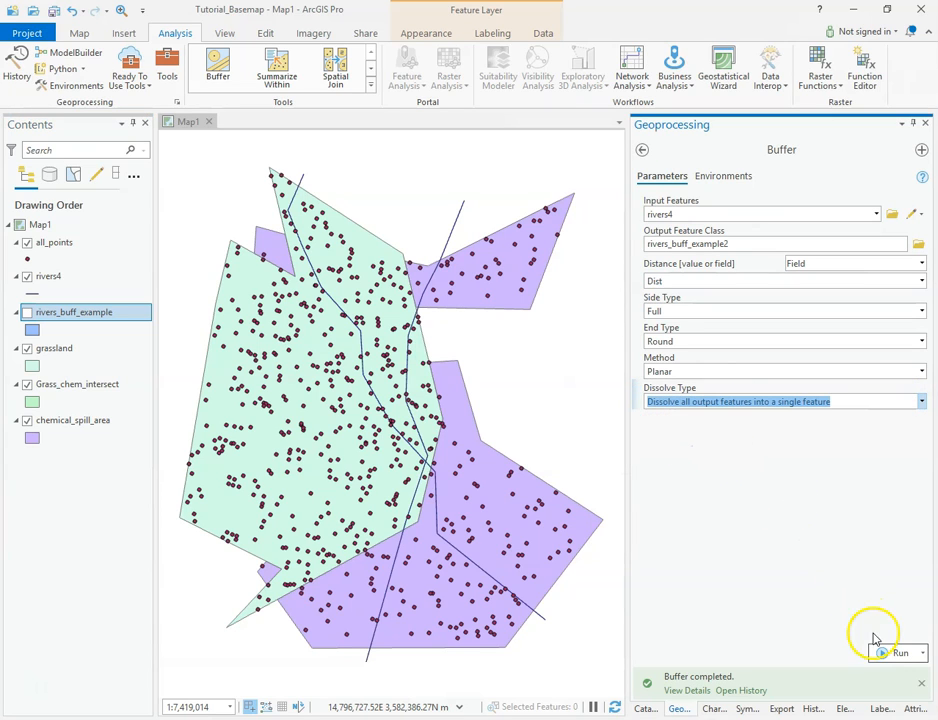
{"action": "left_click", "coordinate": [898, 653]}
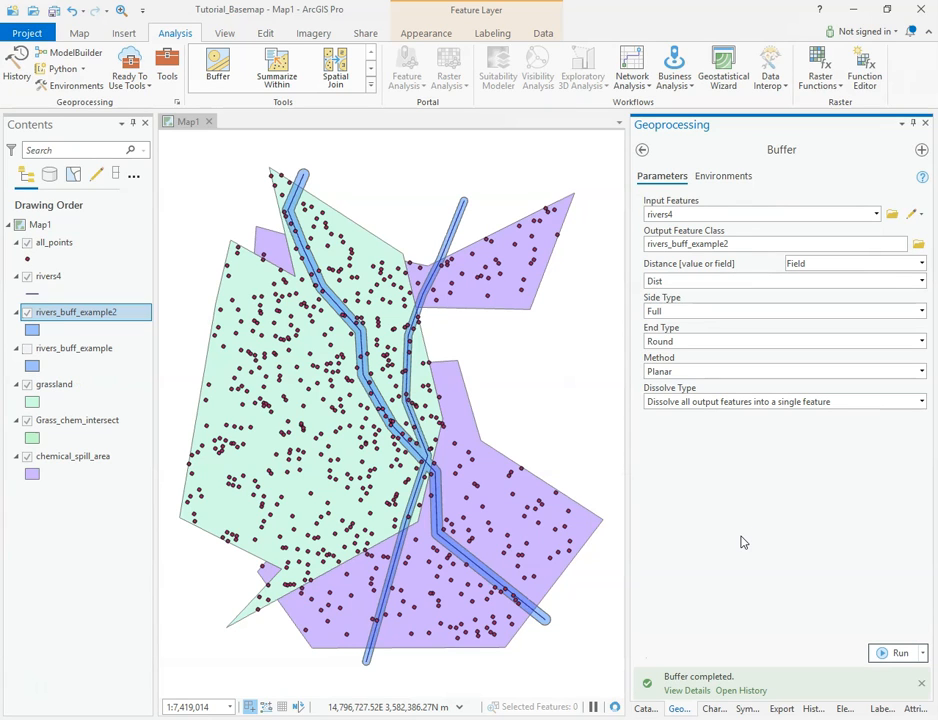
{"action": "left_click", "coordinate": [740, 541]}
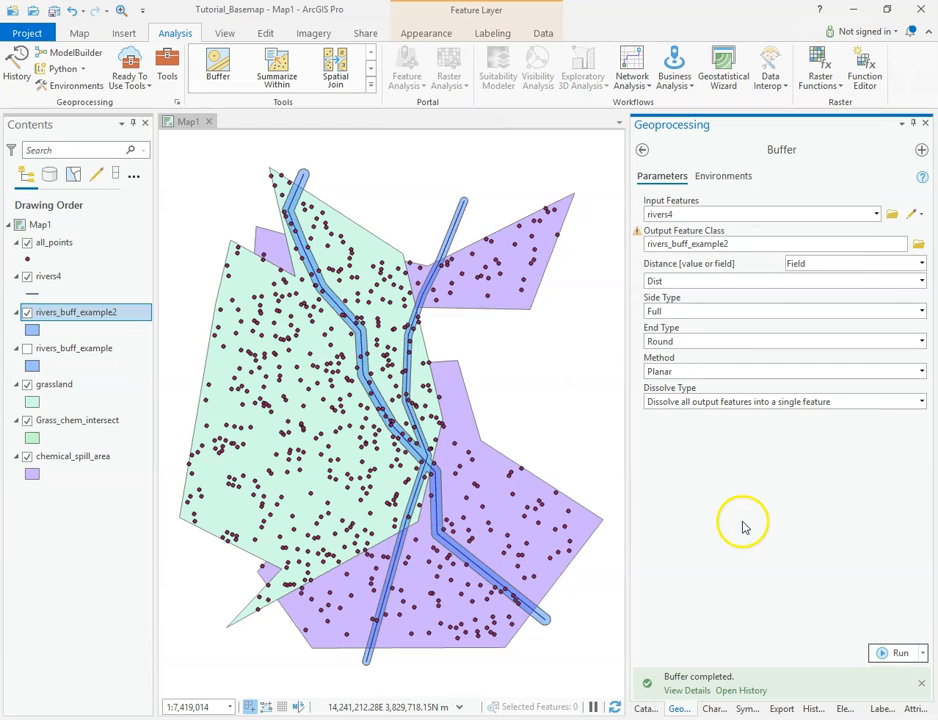
Rename the output feature class to rivers_buff_example3
{"action": "left_click", "coordinate": [745, 243]}
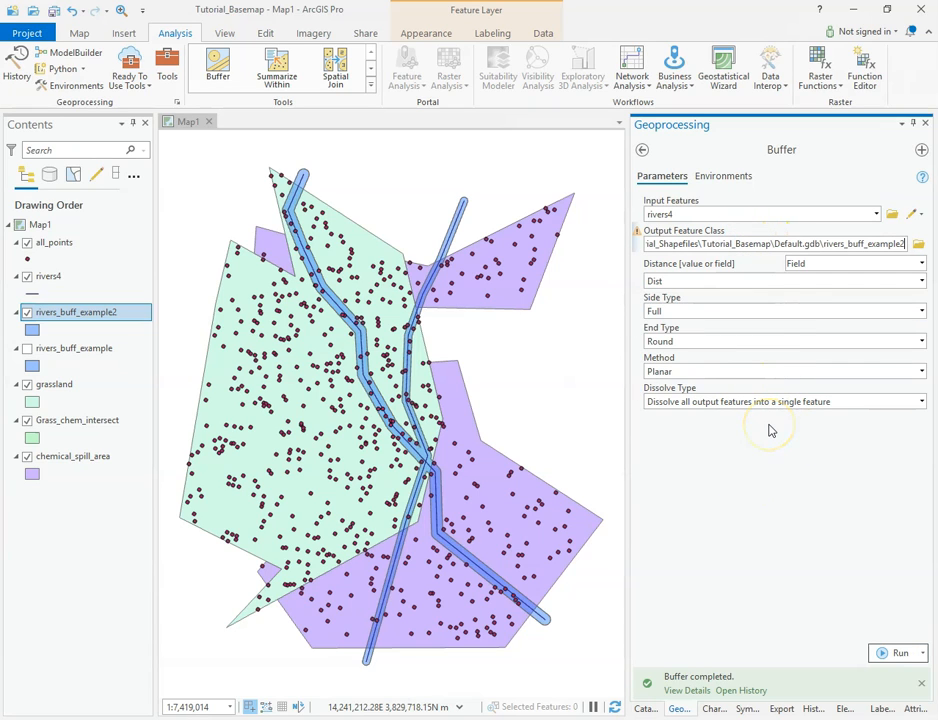
{"action": "key", "text": "BackSpace"}
{"action": "type", "text": "3"}
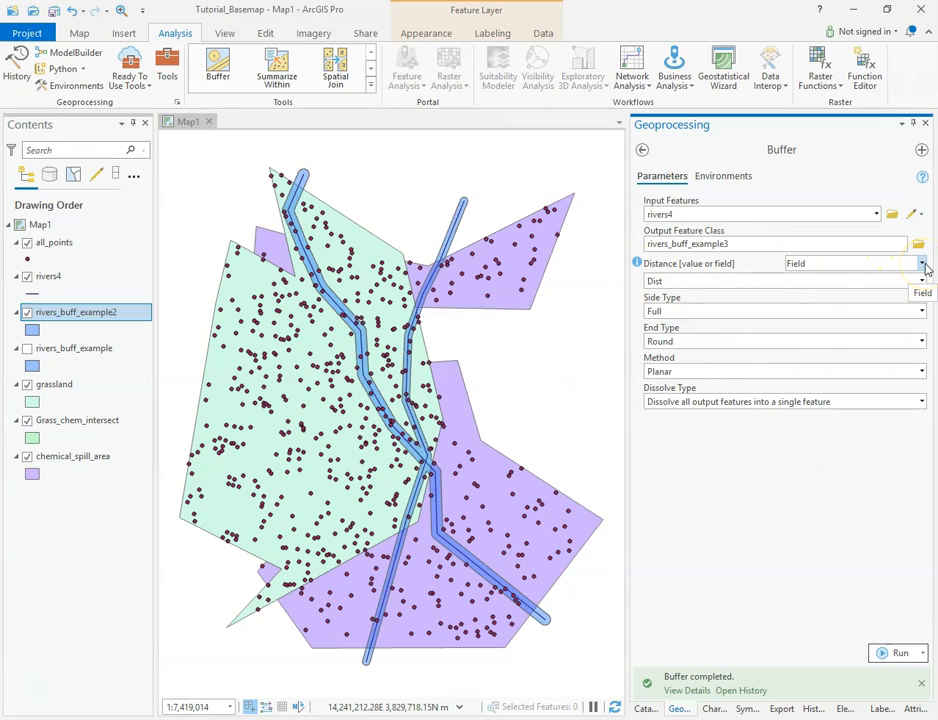
Set the Side Type to Left and run the buffer
{"action": "left_click", "coordinate": [921, 311]}
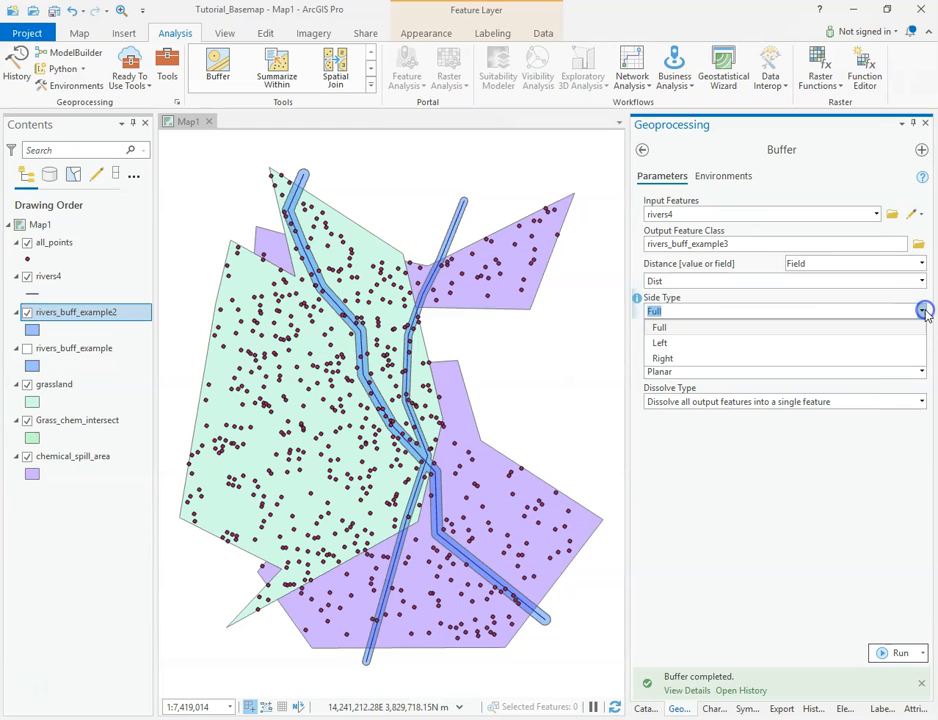
{"action": "left_click", "coordinate": [686, 343]}
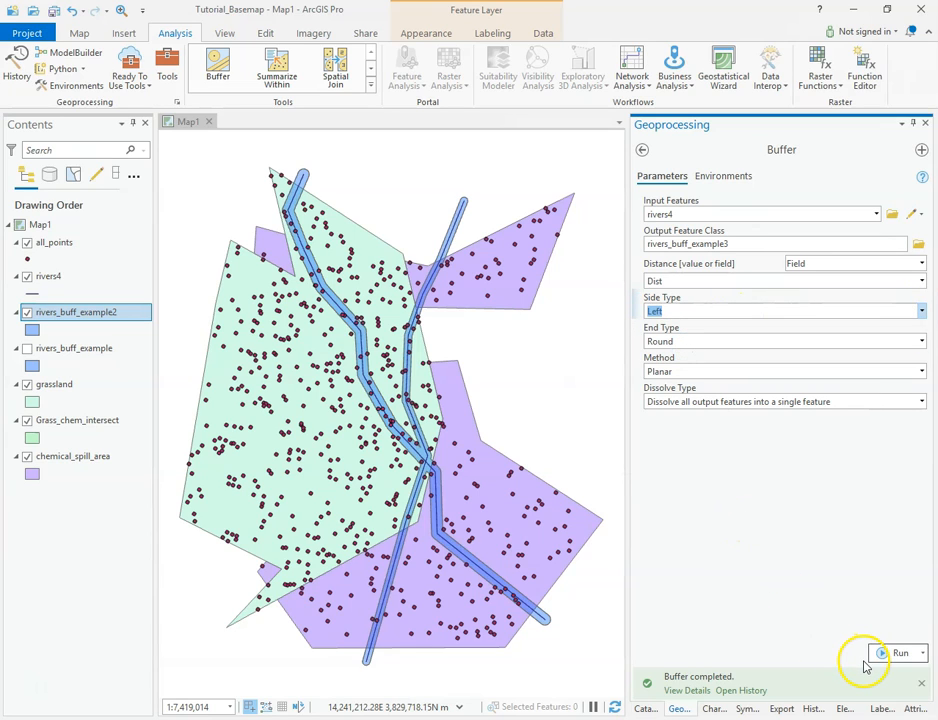
{"action": "left_click", "coordinate": [896, 654]}
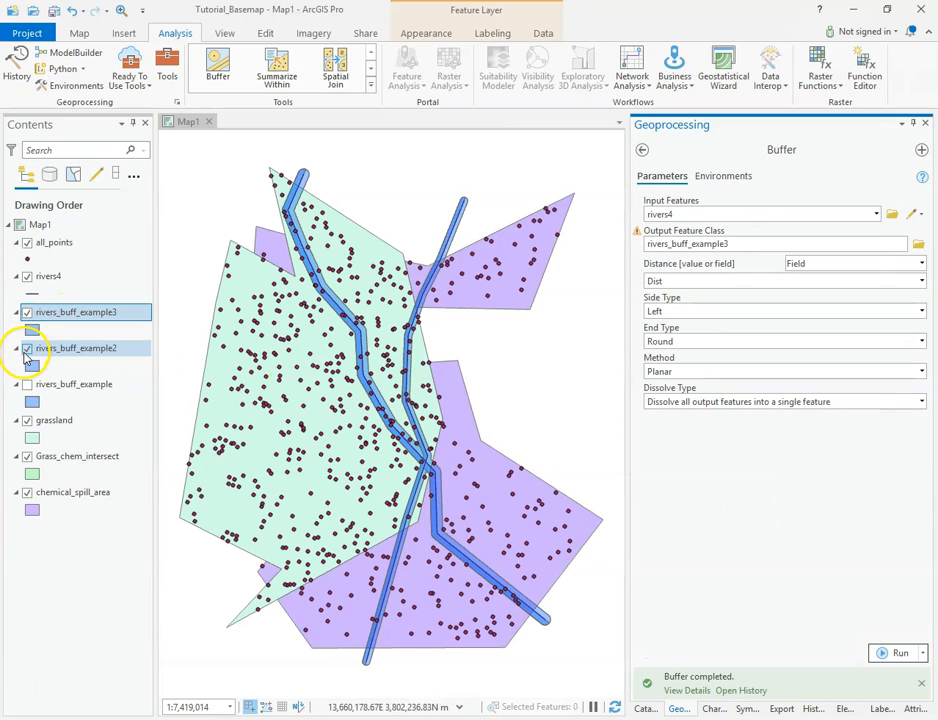
Hide the rivers_buff_example2 and rivers_buff_example3 layers after zooming in to inspect the left-side buffer
{"action": "left_click", "coordinate": [27, 349]}
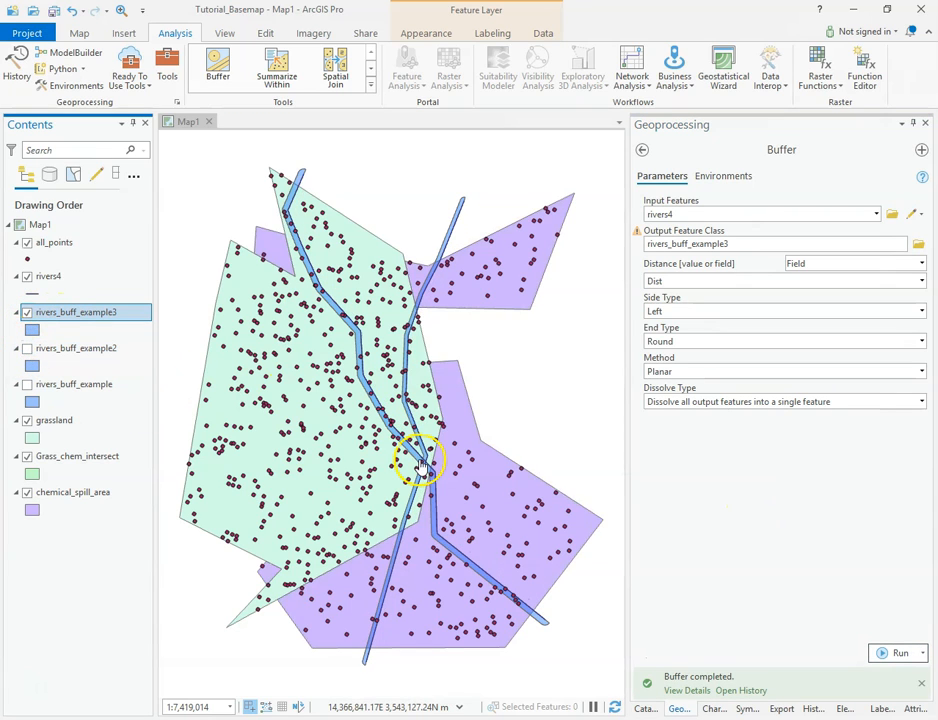
{"action": "scroll", "coordinate": [407, 440], "scroll_direction": "up", "scroll_amount": 1}
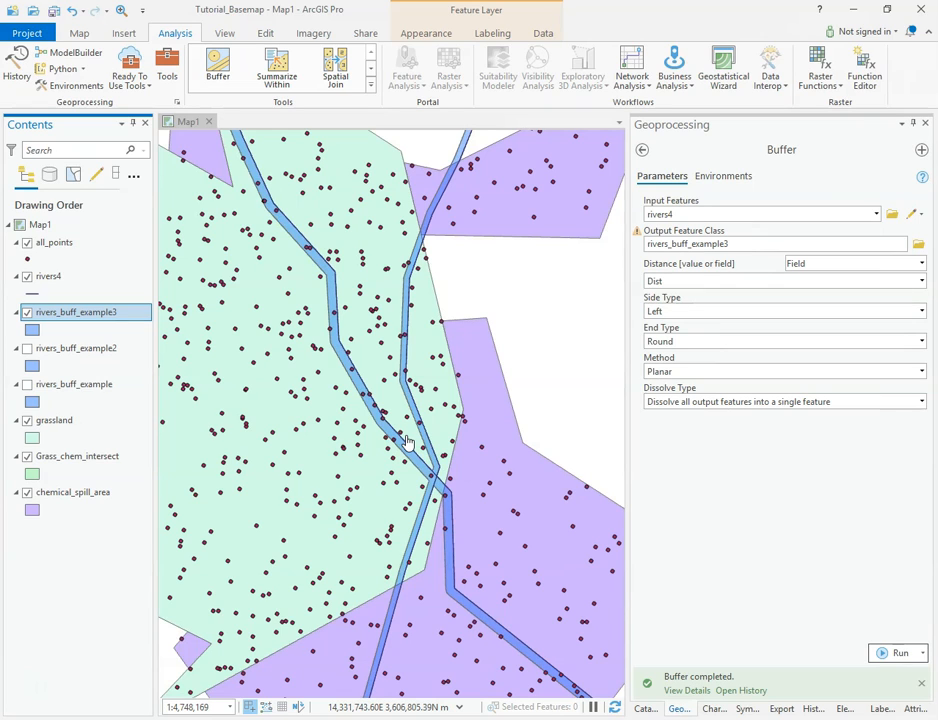
{"action": "left_click", "coordinate": [26, 312]}
{"action": "scroll", "coordinate": [416, 420], "scroll_direction": "down", "scroll_amount": 2}
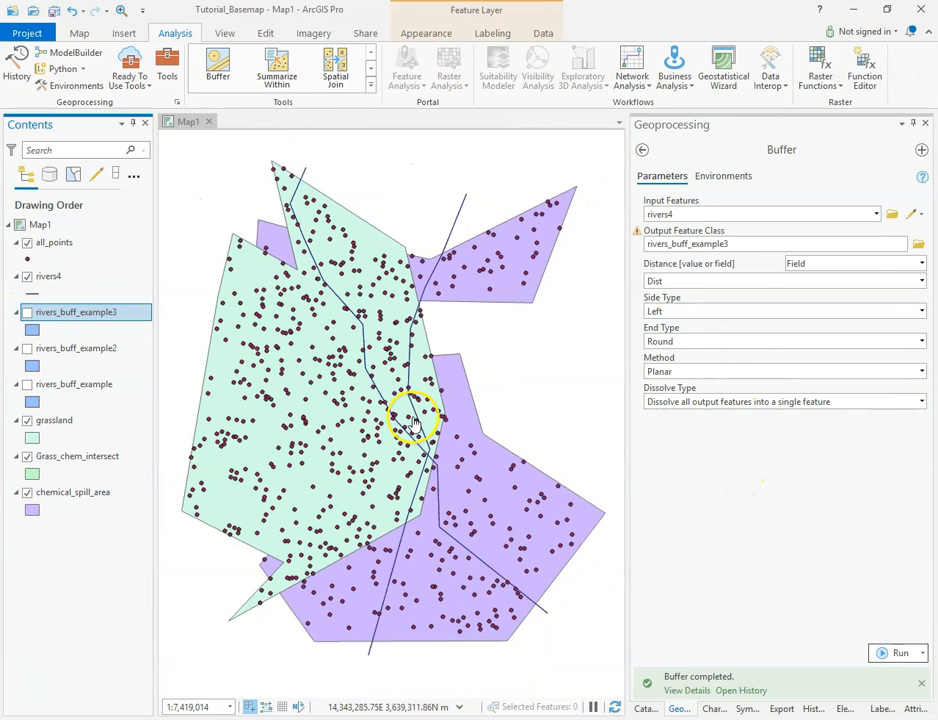
Rename the output feature class to rivers_buff_example4
{"action": "left_click", "coordinate": [745, 246]}
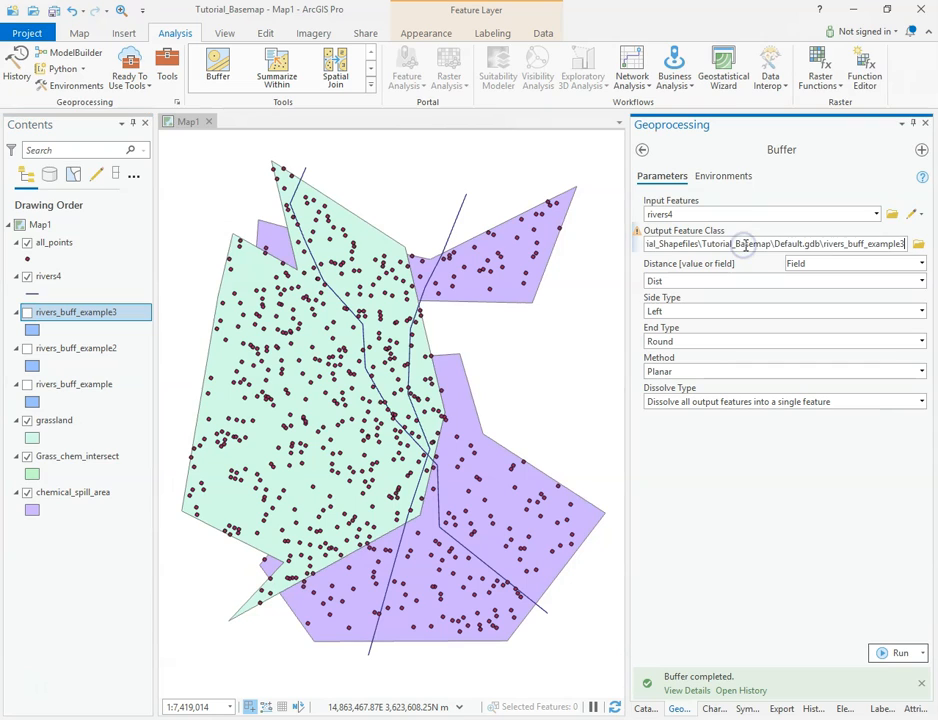
{"action": "key", "text": "BackSpace"}
{"action": "type", "text": "4"}
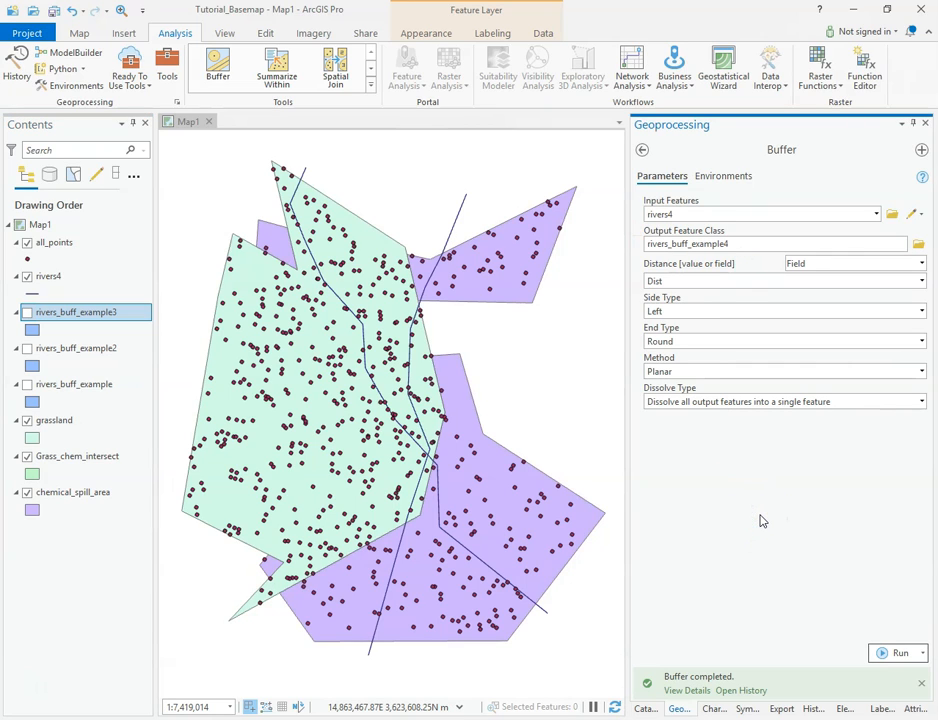
Set the End Type to Flat and run the buffer
{"action": "left_click", "coordinate": [921, 342]}
{"action": "left_click", "coordinate": [662, 377]}
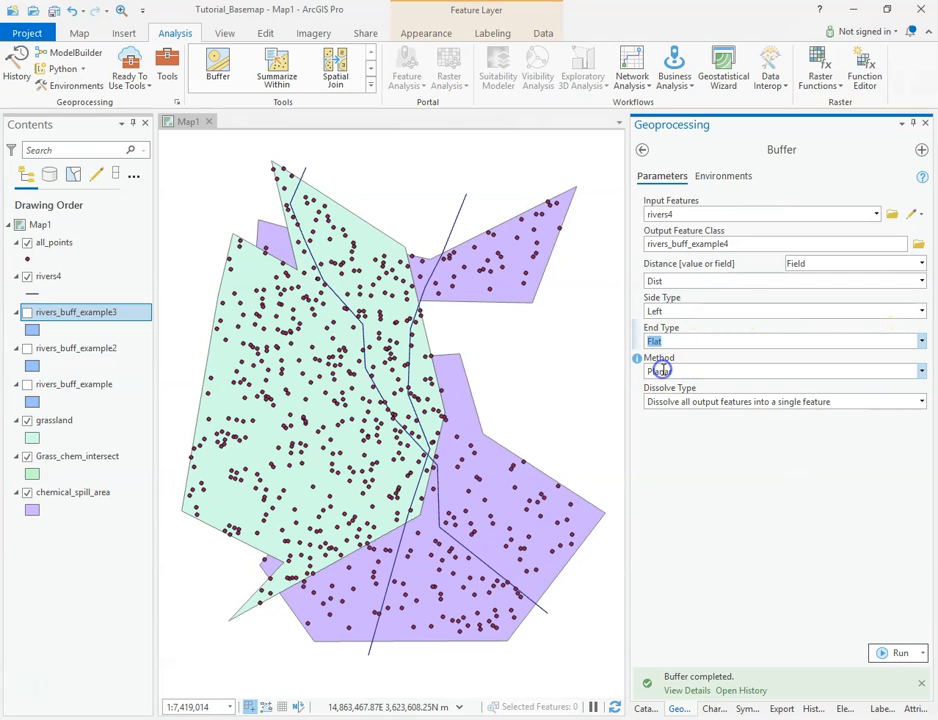
{"action": "scroll", "coordinate": [299, 168], "scroll_direction": "up", "scroll_amount": 2}
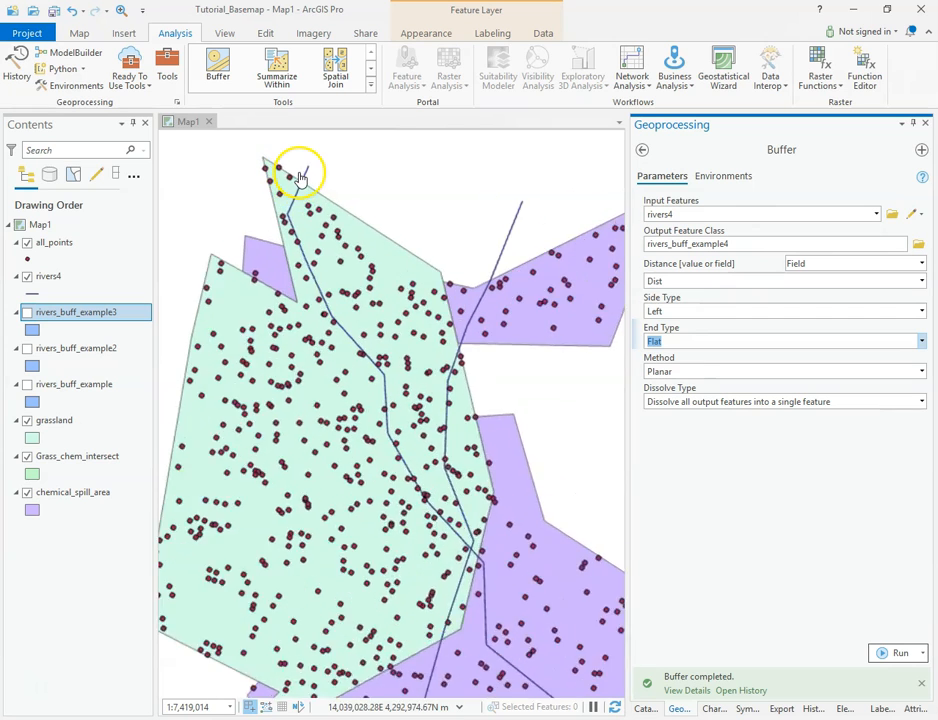
{"action": "scroll", "coordinate": [305, 178], "scroll_direction": "up", "scroll_amount": 2}
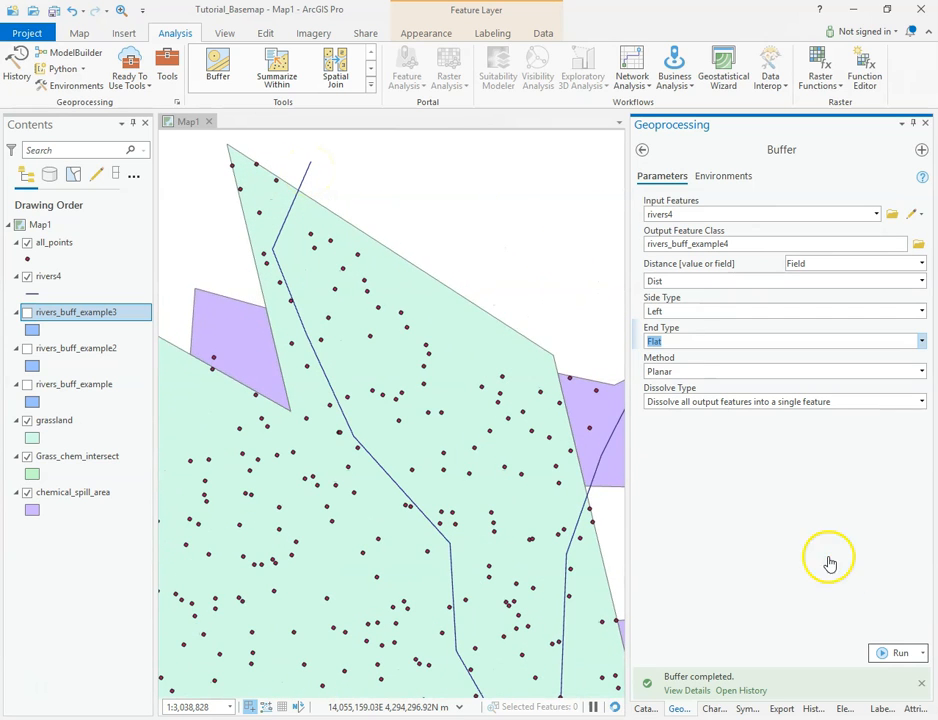
{"action": "left_click", "coordinate": [896, 656]}
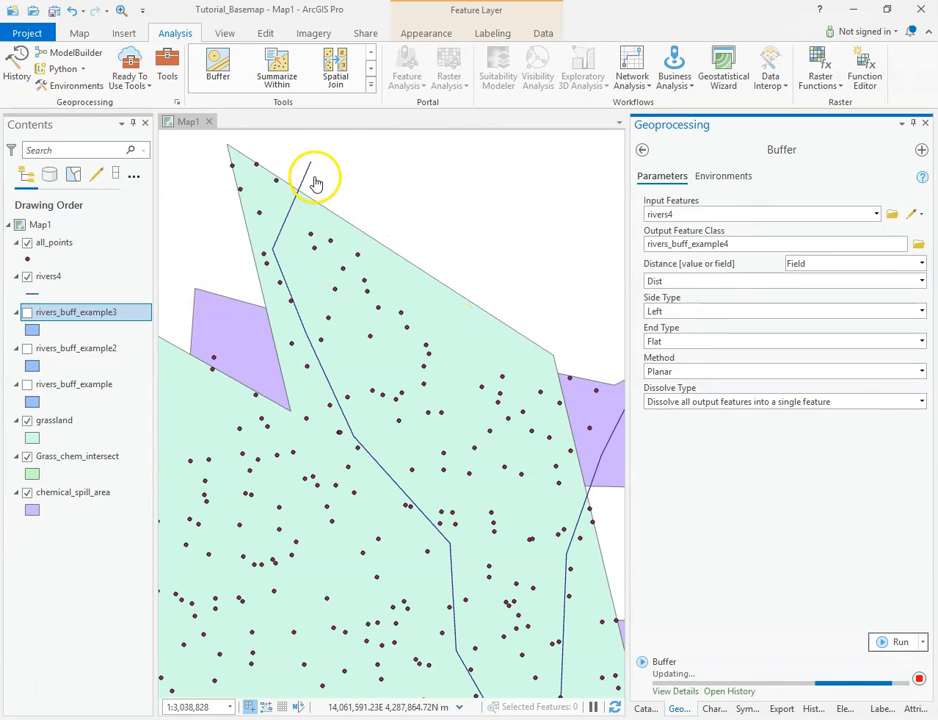
Zoom in on the flat-ended left-side buffer, toggle rivers_buff_example3 on for comparison and hide rivers_buff_example4
{"action": "scroll", "coordinate": [305, 170], "scroll_direction": "up", "scroll_amount": 1}
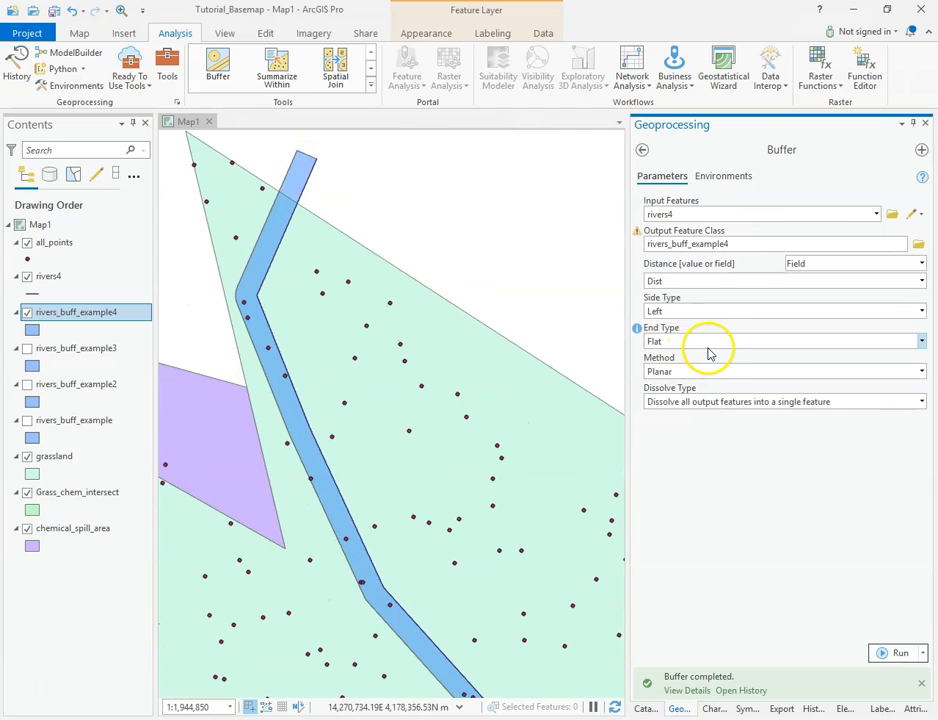
{"action": "left_click", "coordinate": [675, 310]}
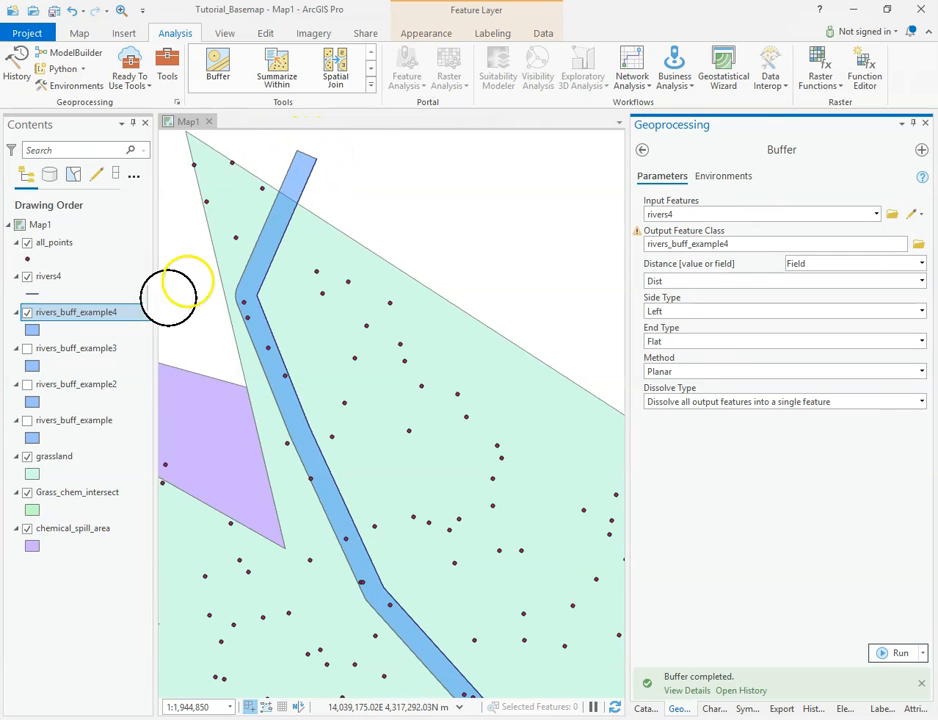
{"action": "left_click", "coordinate": [27, 349]}
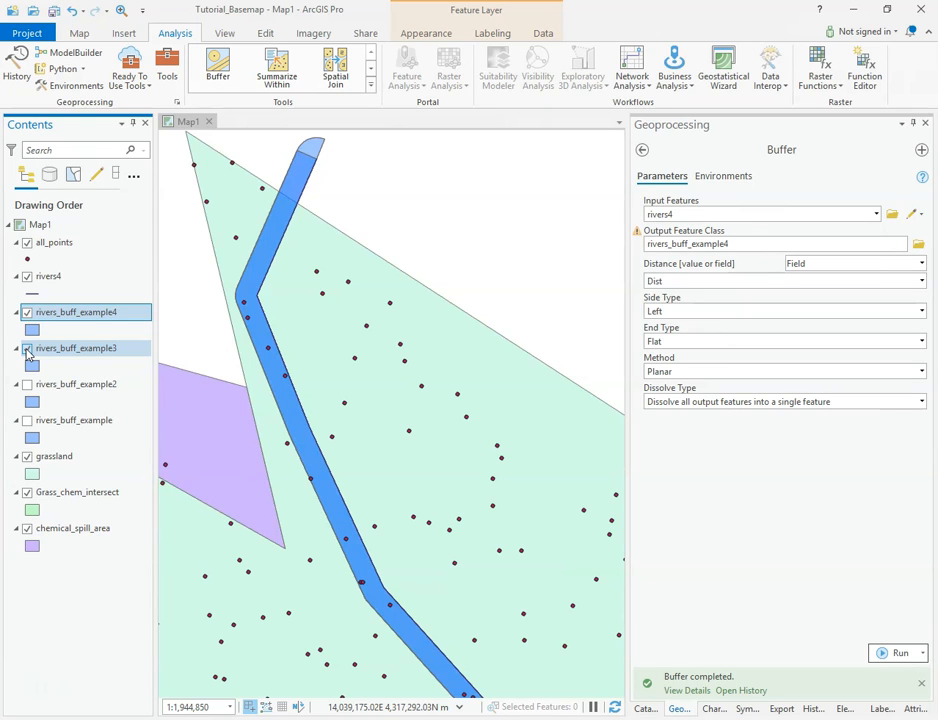
{"action": "left_click", "coordinate": [27, 312]}
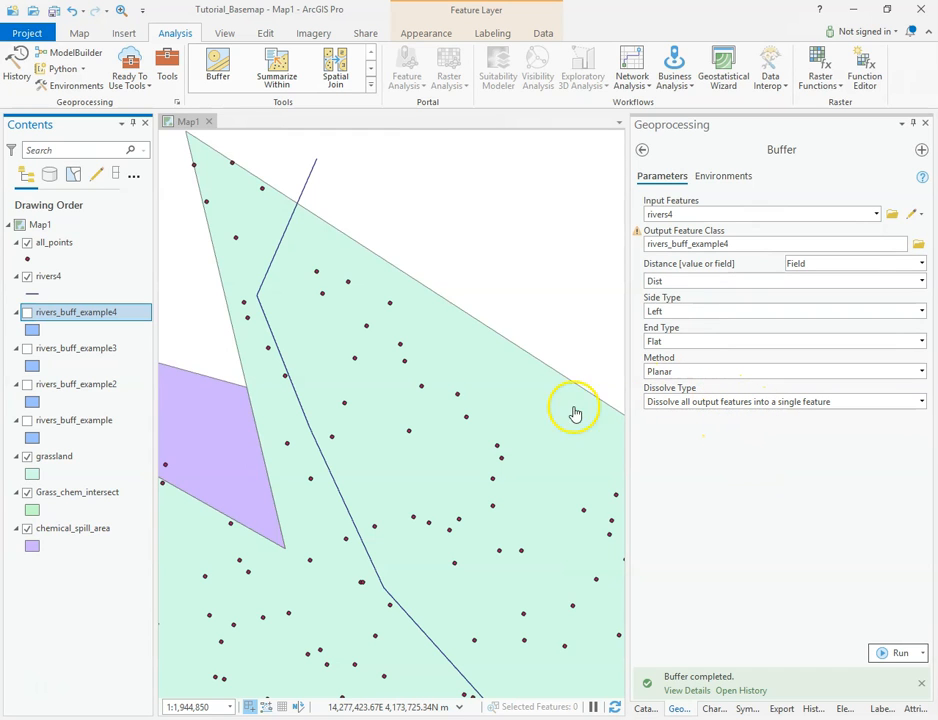
Set the Input Features to all_points and switch the distance from a field to a Linear Unit
{"action": "scroll", "coordinate": [419, 406], "scroll_direction": "down", "scroll_amount": 3}
{"action": "scroll", "coordinate": [486, 429], "scroll_direction": "down", "scroll_amount": 2}
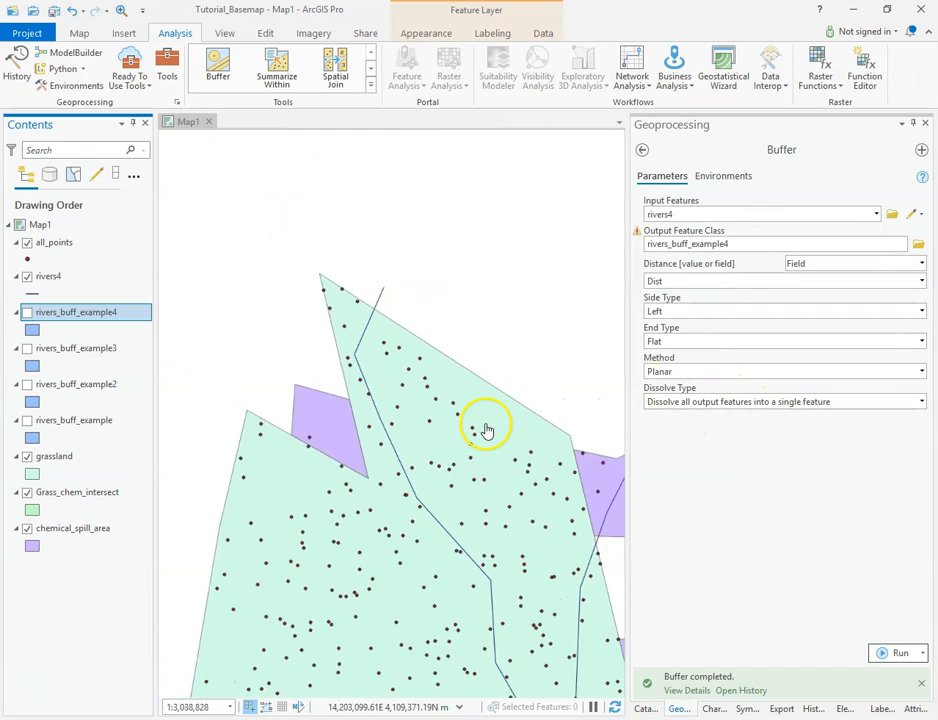
{"action": "left_click_drag", "start_coordinate": [519, 443], "coordinate": [406, 272]}
{"action": "scroll", "coordinate": [425, 302], "scroll_direction": "down", "scroll_amount": 2}
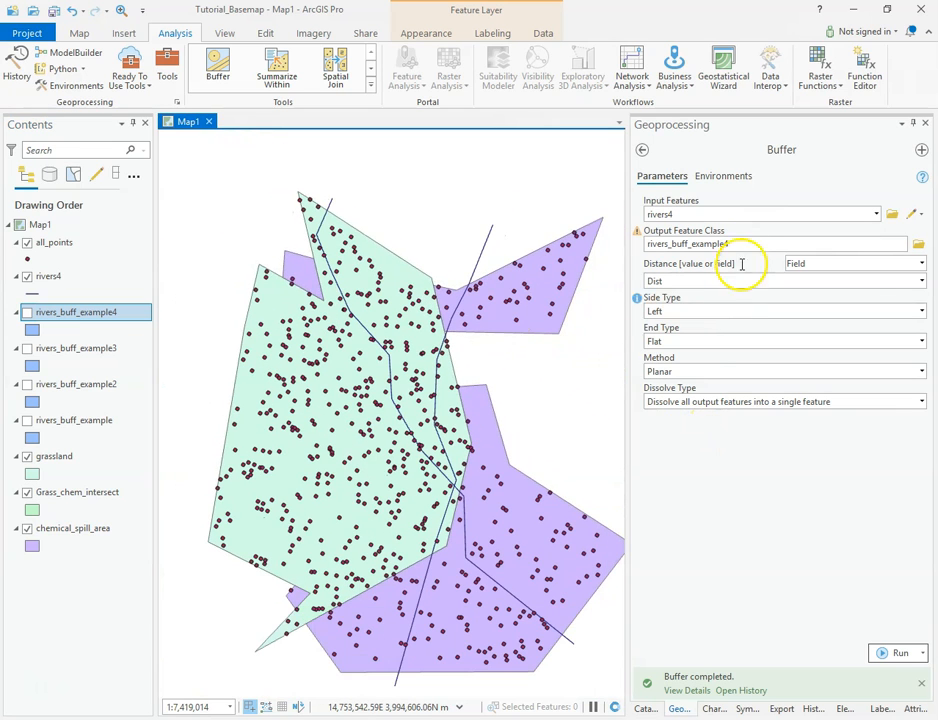
{"action": "left_click", "coordinate": [876, 215]}
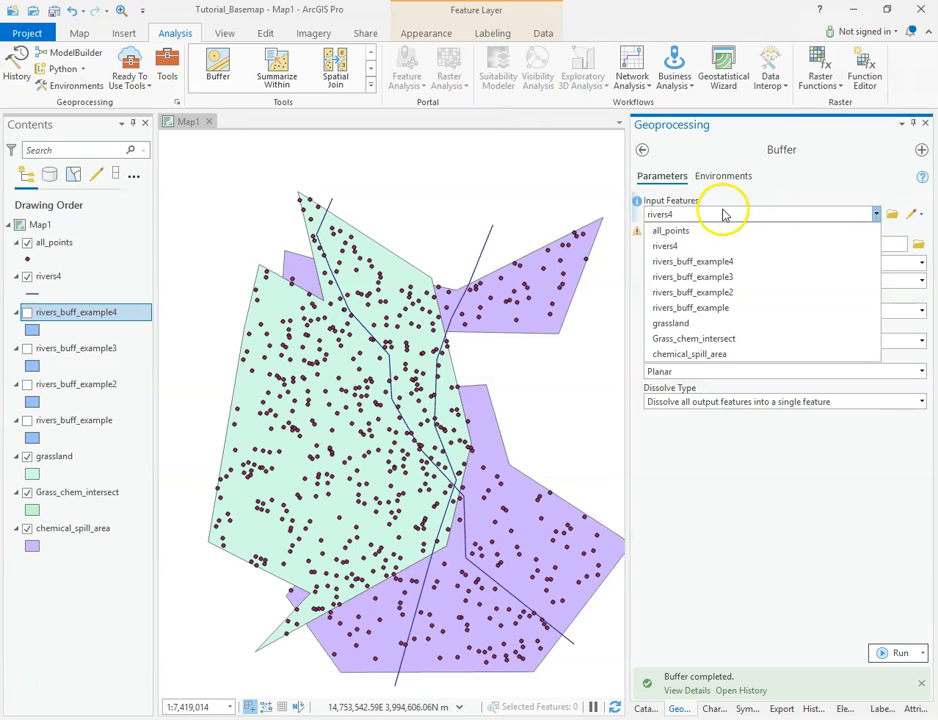
{"action": "left_click", "coordinate": [670, 231]}
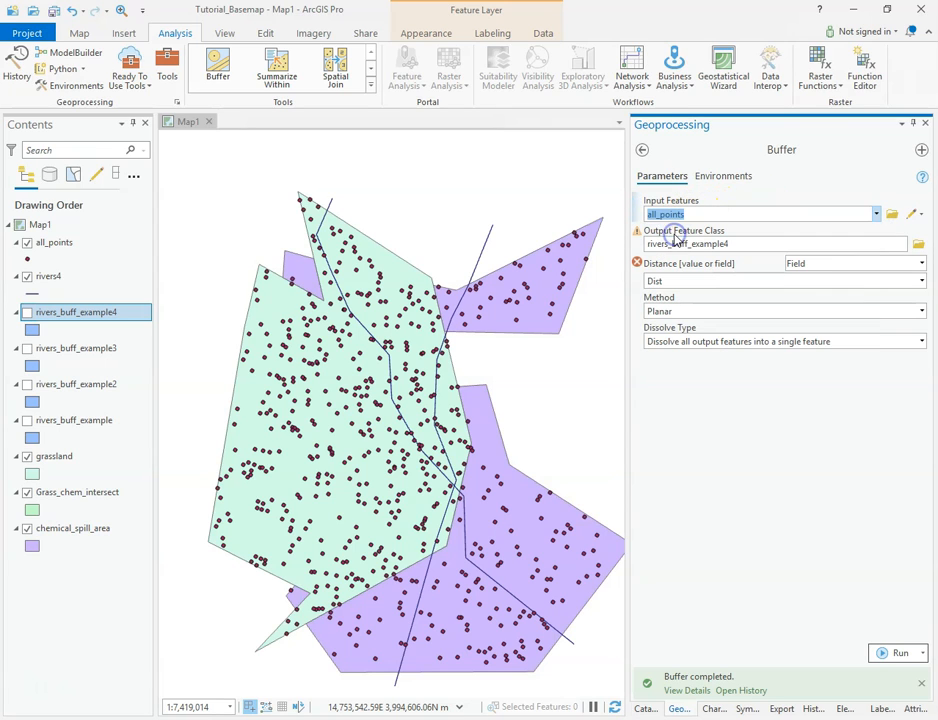
{"action": "left_click", "coordinate": [921, 263]}
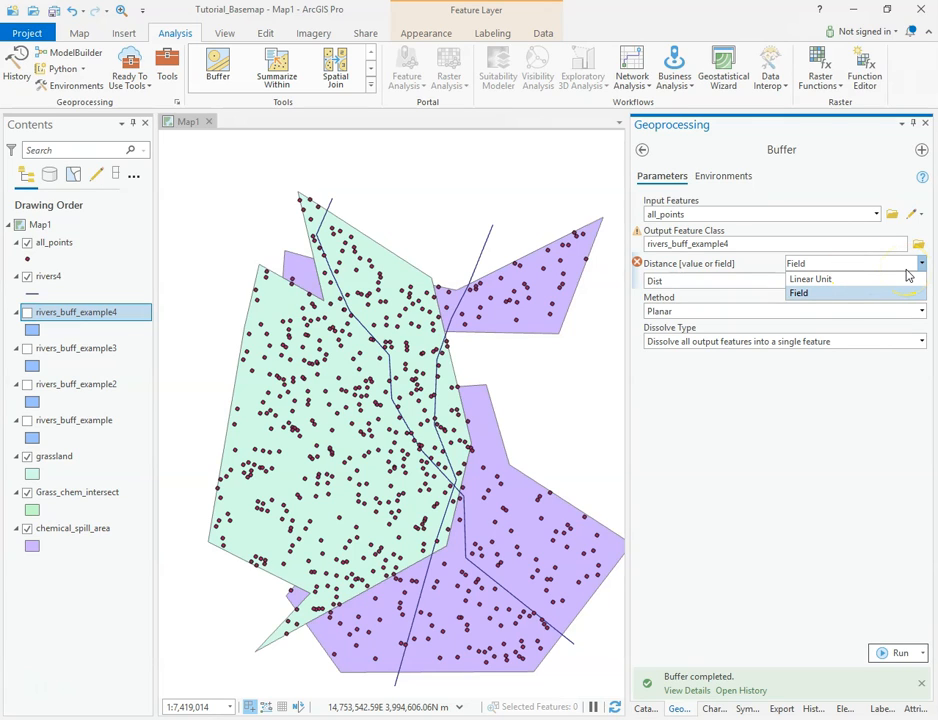
{"action": "left_click", "coordinate": [825, 278]}
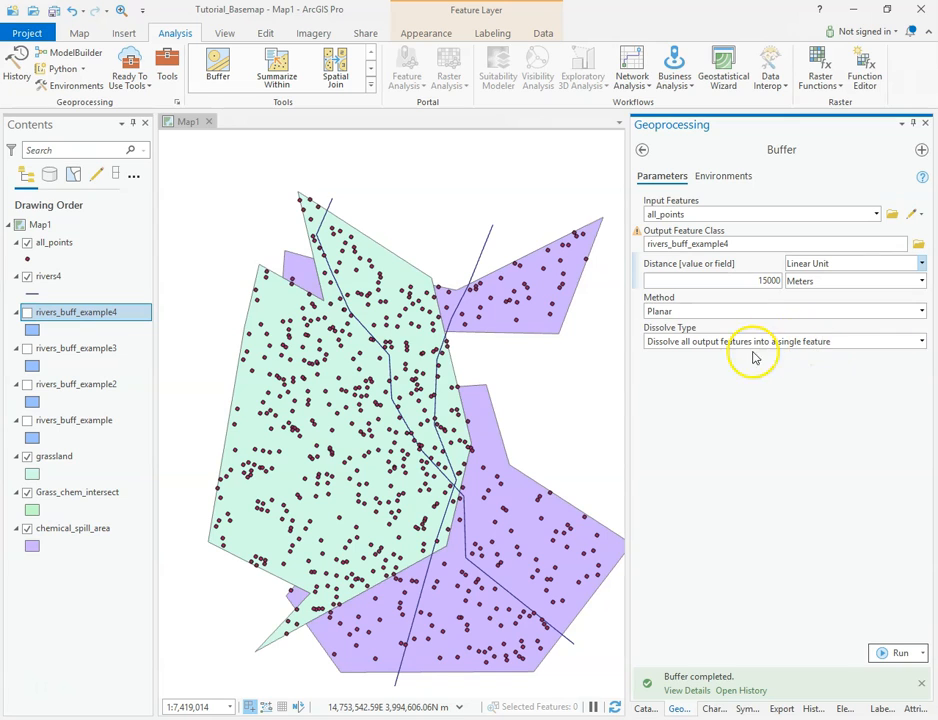
Set the Dissolve Type to No Dissolve and try to run the buffer
{"action": "left_click", "coordinate": [921, 341]}
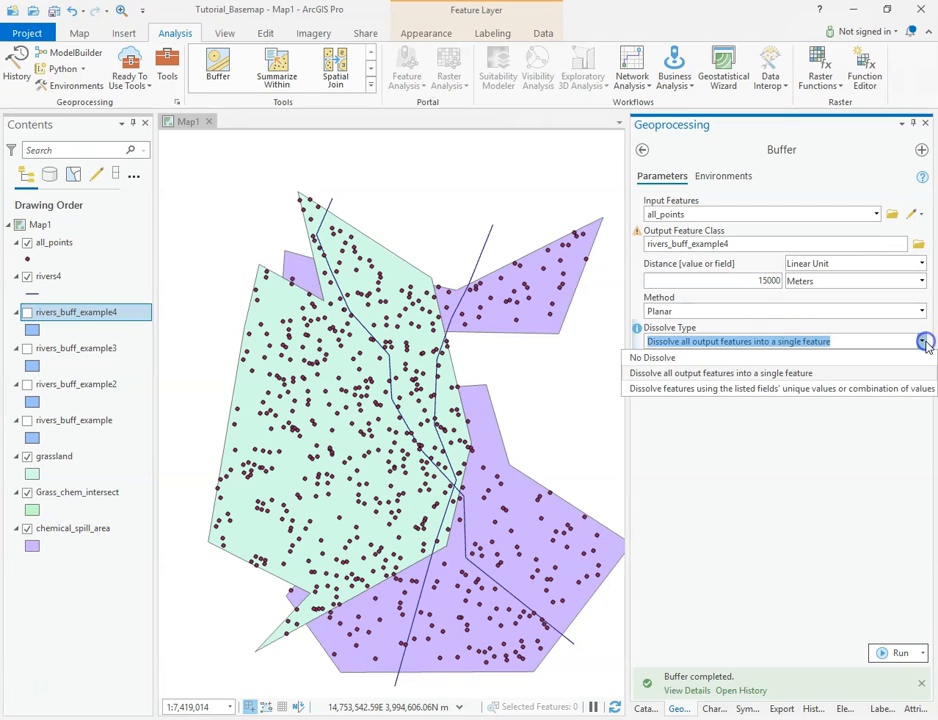
{"action": "left_click", "coordinate": [642, 365]}
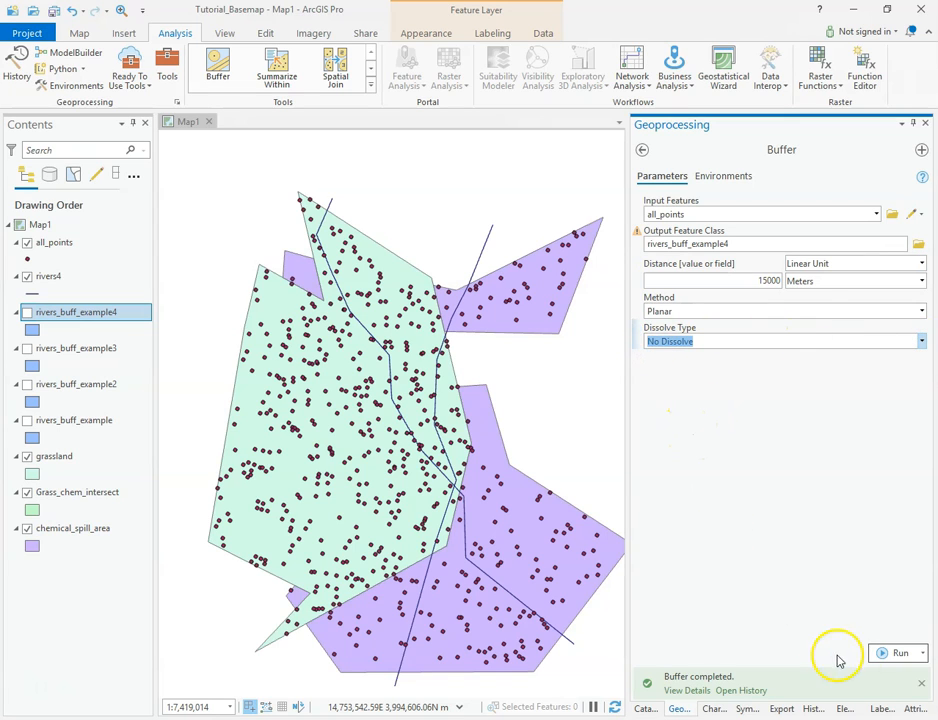
{"action": "left_click", "coordinate": [899, 654]}
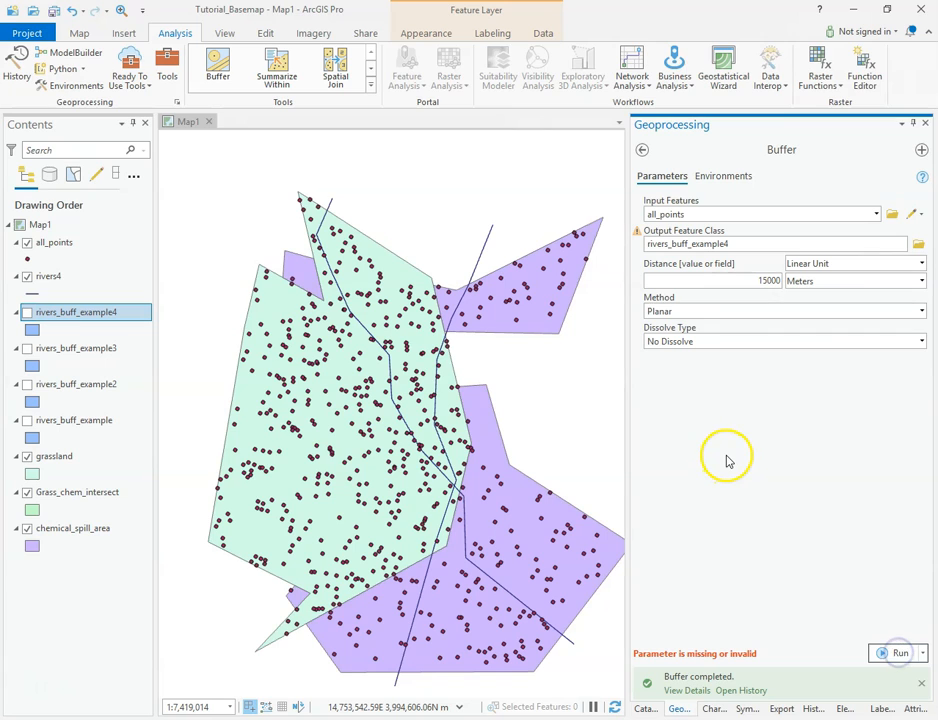
Rename the output feature class to points_buff_example4 and try running the buffer again
{"action": "left_click_drag", "start_coordinate": [745, 239], "coordinate": [633, 237]}
{"action": "left_click", "coordinate": [876, 244]}
{"action": "left_click_drag", "start_coordinate": [904, 243], "coordinate": [905, 244]}
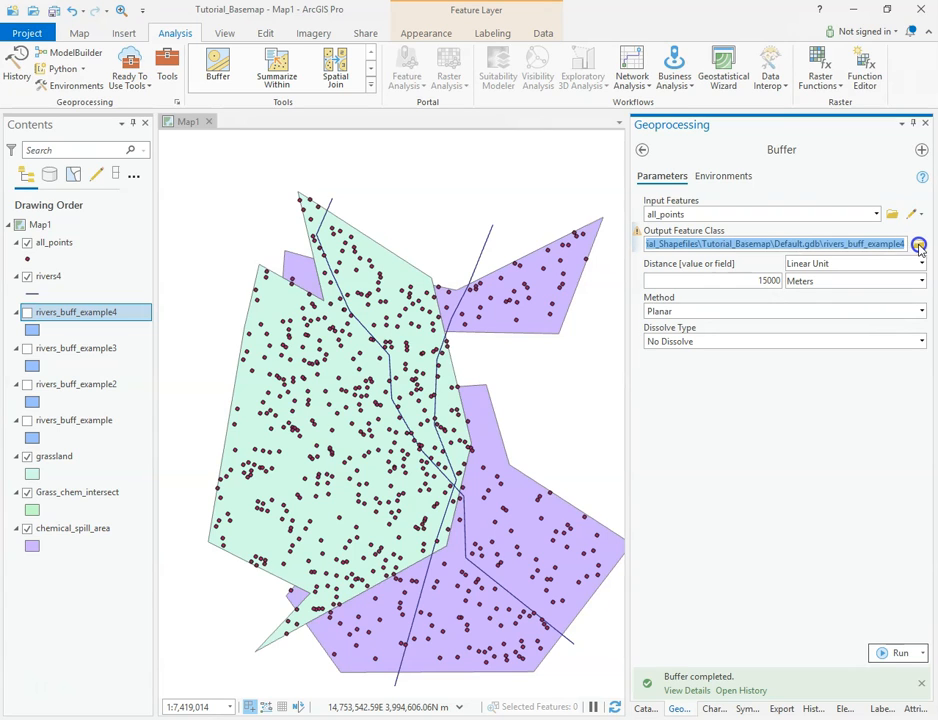
{"action": "left_click", "coordinate": [836, 243]}
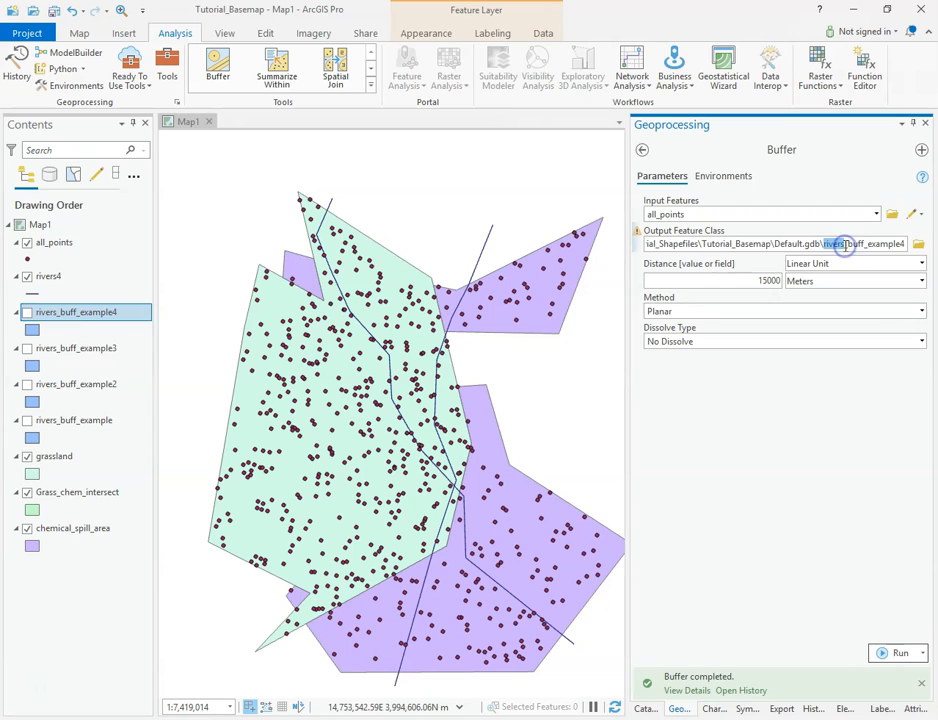
{"action": "type", "text": "point"}
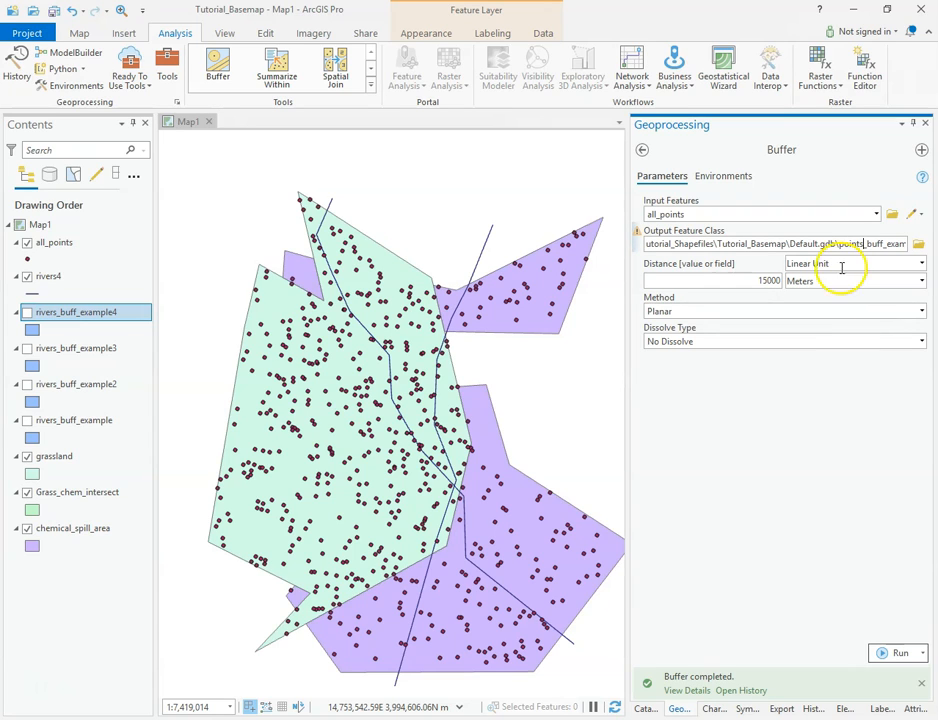
{"action": "left_click", "coordinate": [900, 653]}
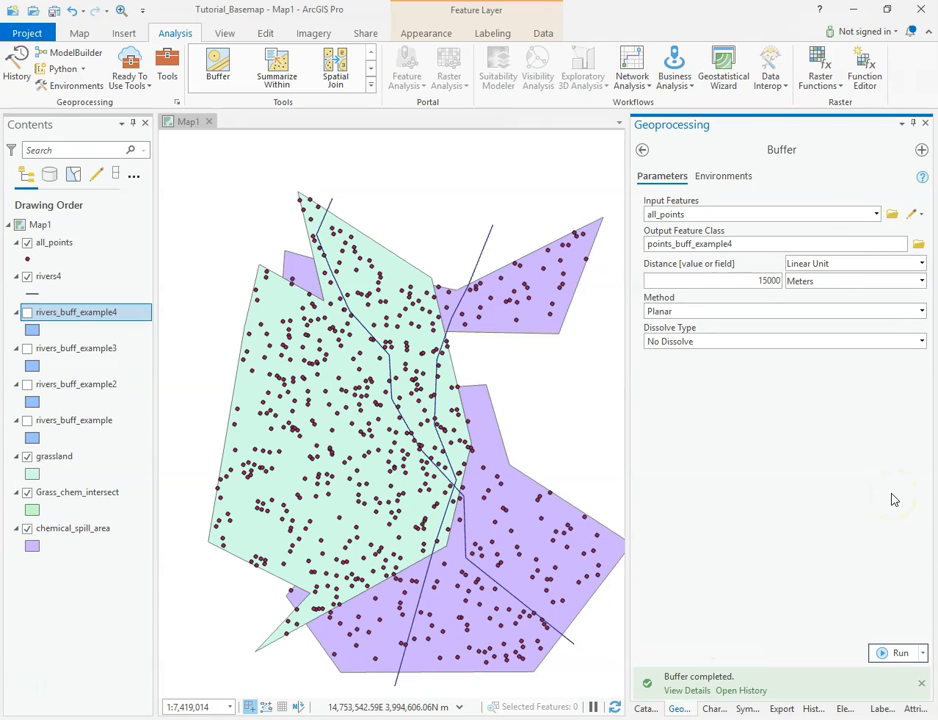
{"action": "left_click", "coordinate": [892, 653]}
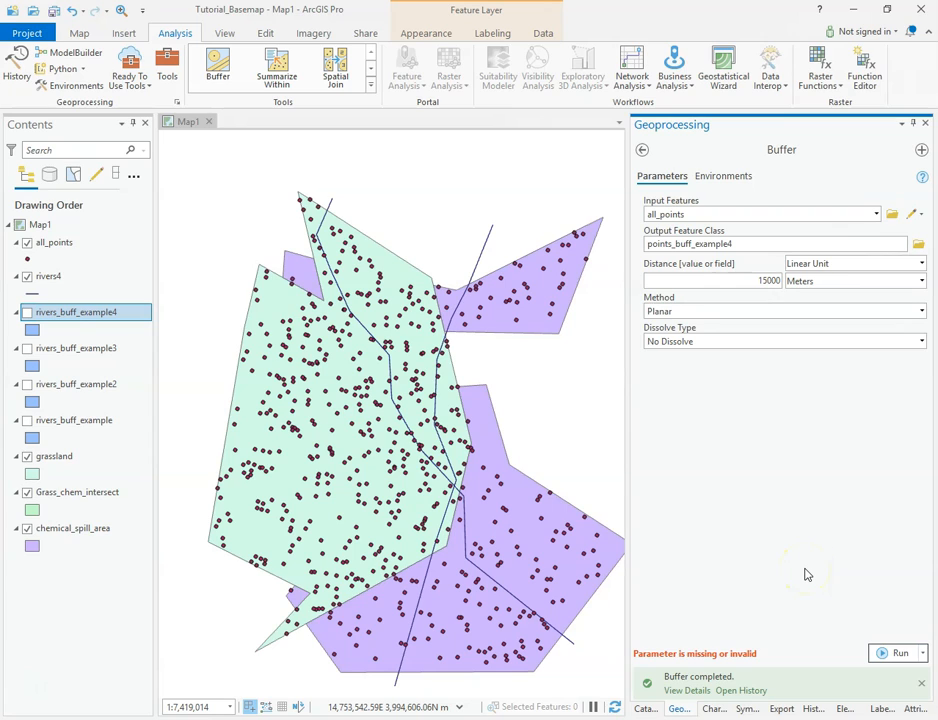
{"action": "left_click", "coordinate": [900, 654]}
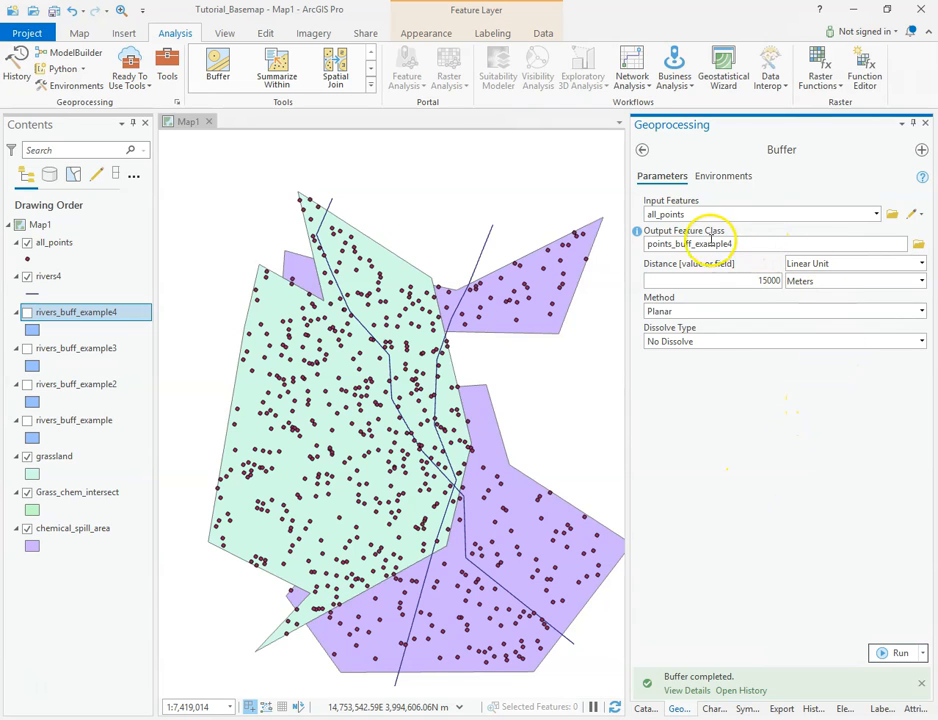
Browse for the output location, save the output as points_buff and try running the buffer
{"action": "left_click", "coordinate": [746, 243]}
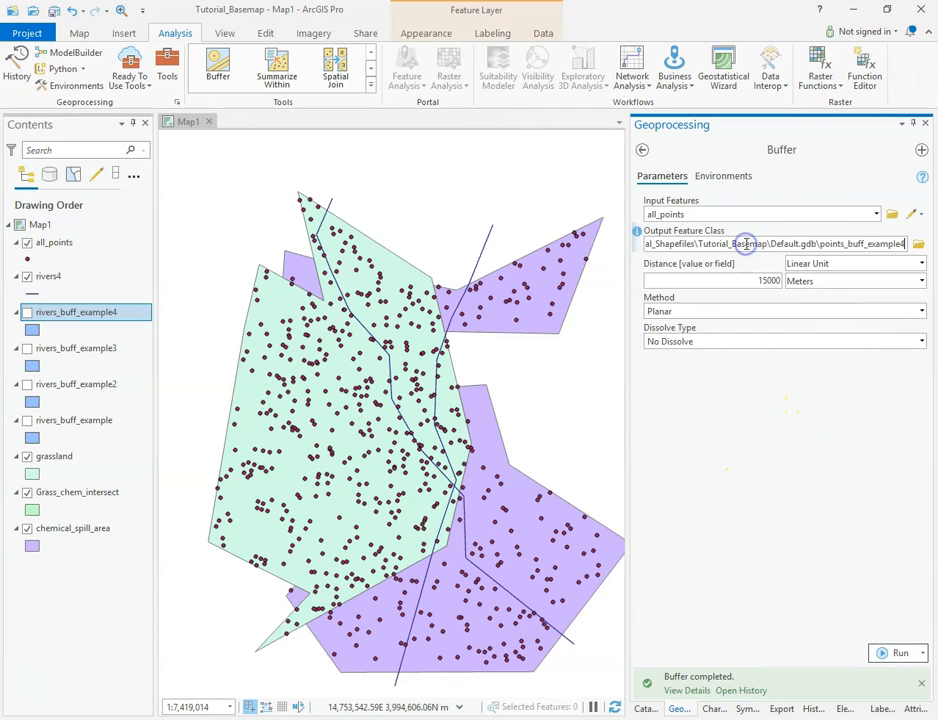
{"action": "left_click", "coordinate": [917, 244]}
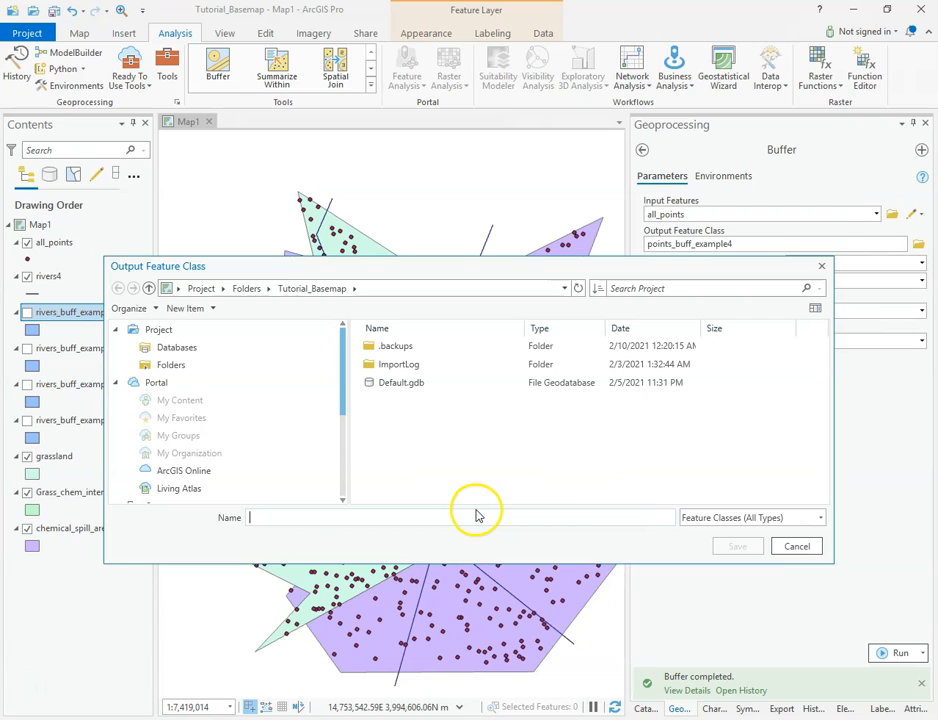
{"action": "left_click", "coordinate": [289, 520]}
{"action": "type", "text": "points_bu"}
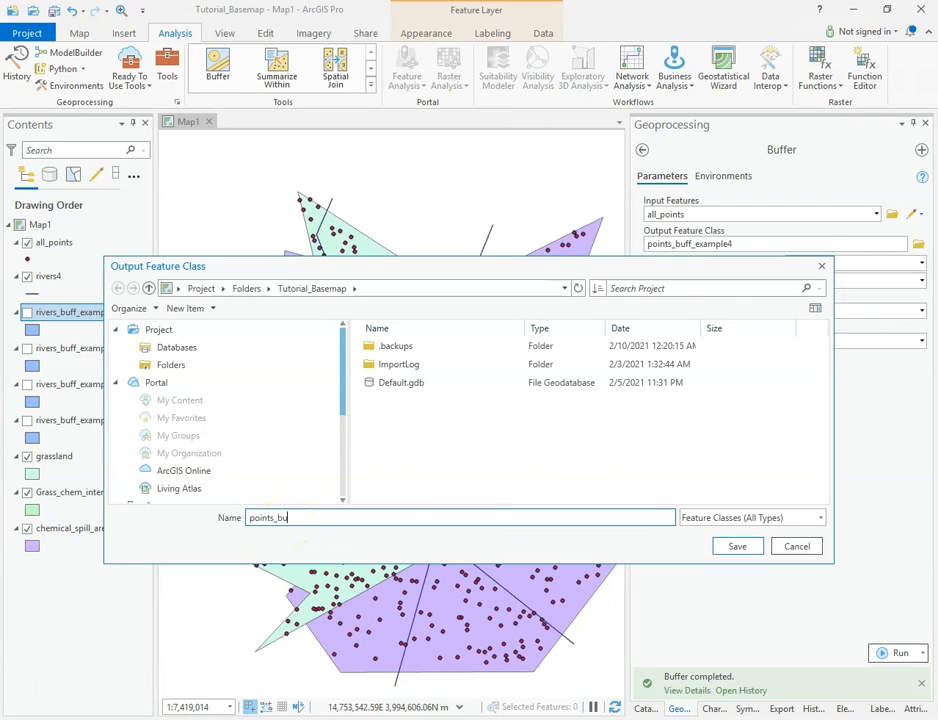
{"action": "left_click", "coordinate": [737, 546]}
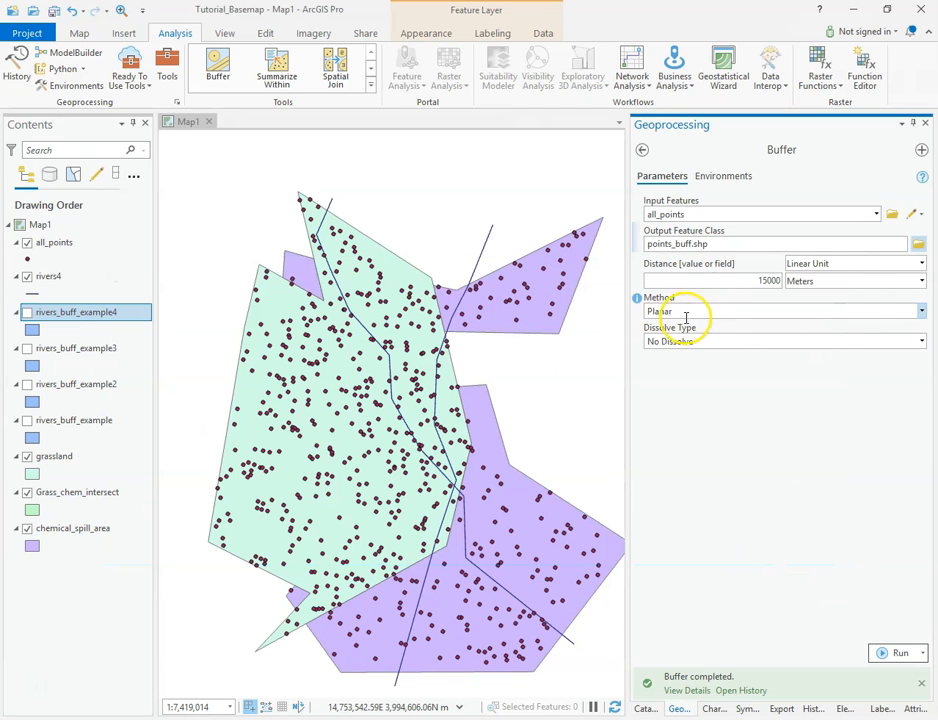
{"action": "left_click", "coordinate": [894, 655]}
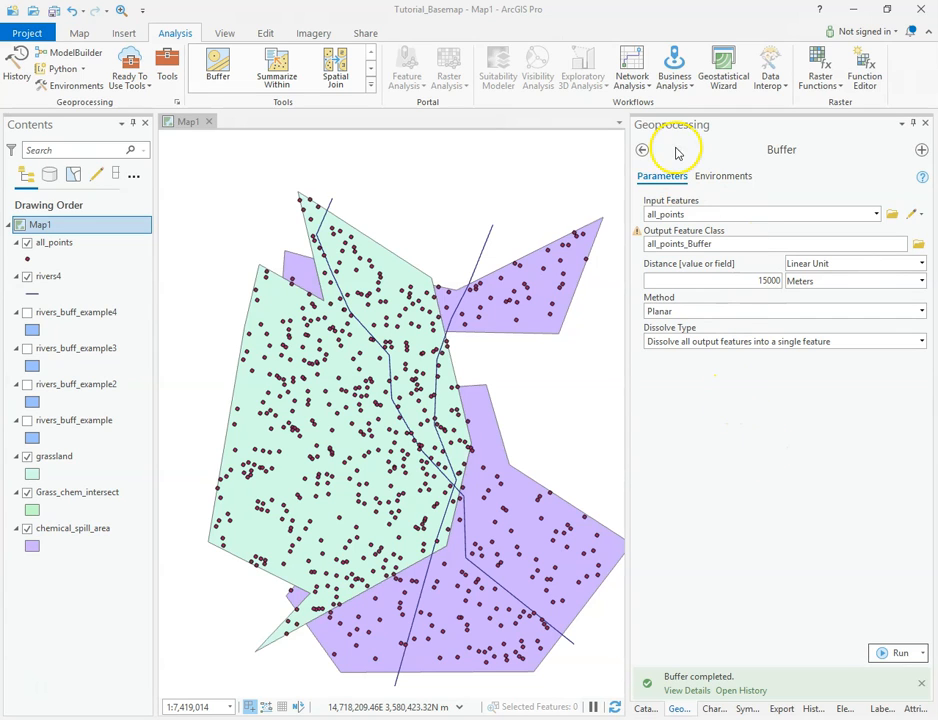
Reopen a fresh Buffer tool and set its Input Features to all_points
{"action": "left_click", "coordinate": [645, 151]}
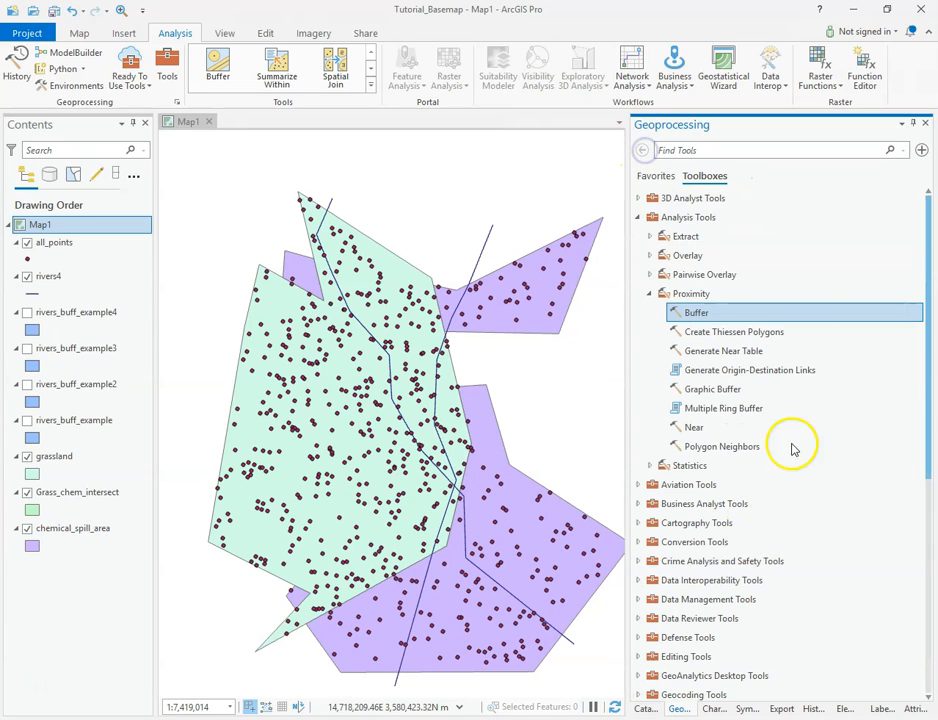
{"action": "double_click", "coordinate": [692, 314]}
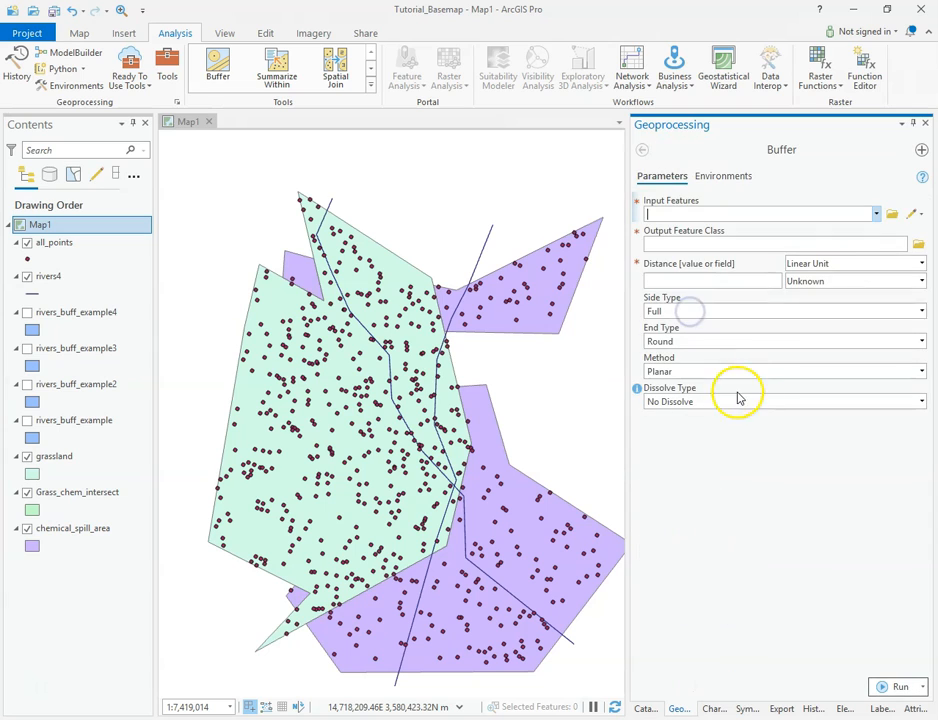
{"action": "left_click", "coordinate": [876, 216]}
{"action": "left_click", "coordinate": [674, 230]}
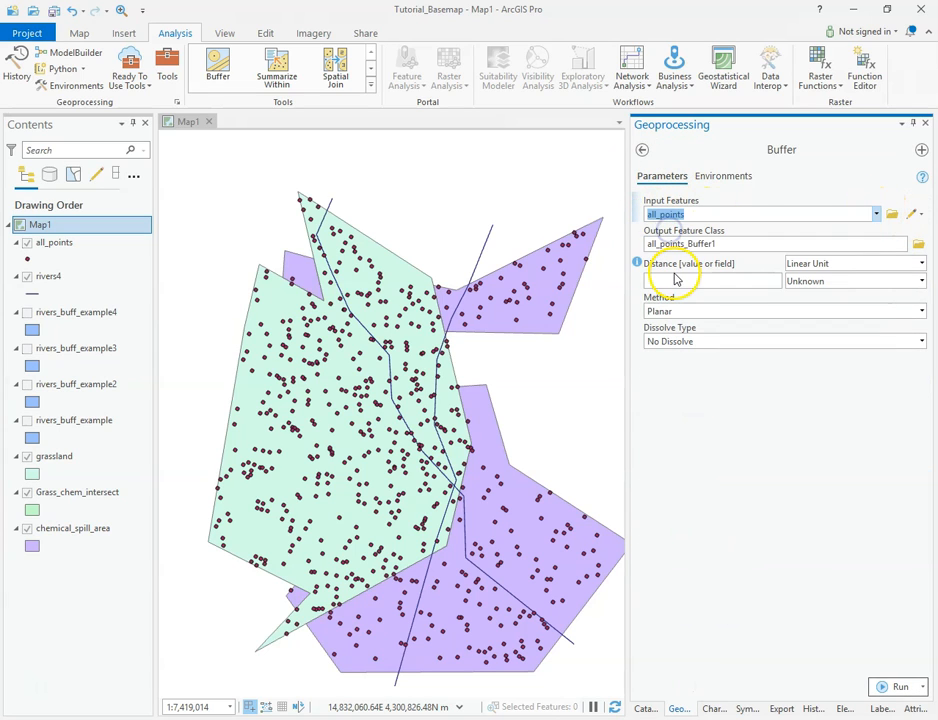
Set the buffer distance to 15000 Meters and run the buffer on all_points
{"action": "left_click", "coordinate": [922, 281]}
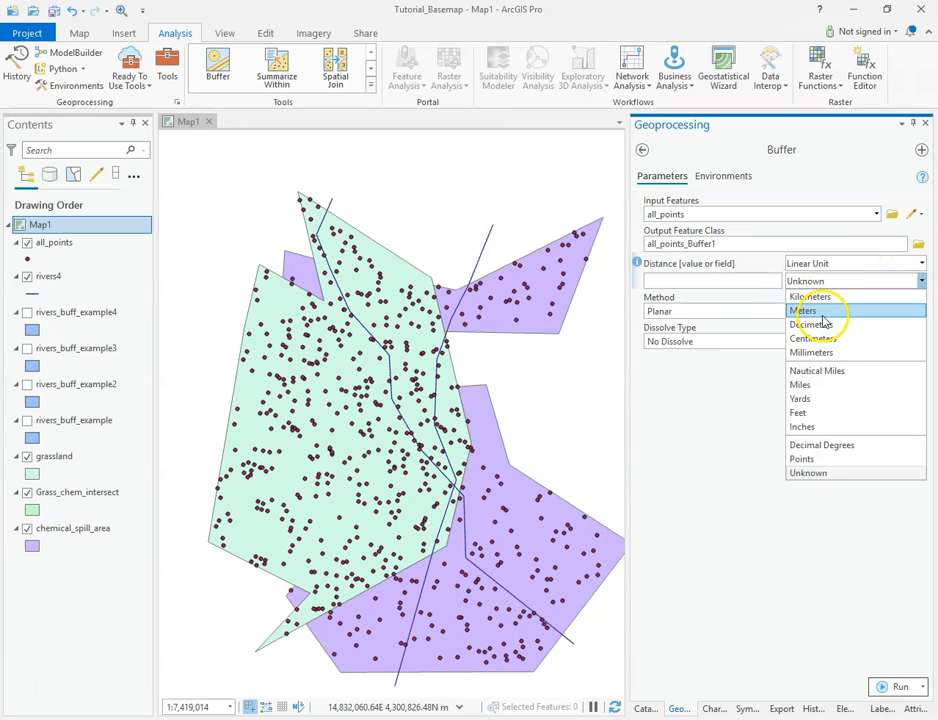
{"action": "left_click", "coordinate": [769, 310]}
{"action": "left_click", "coordinate": [752, 282]}
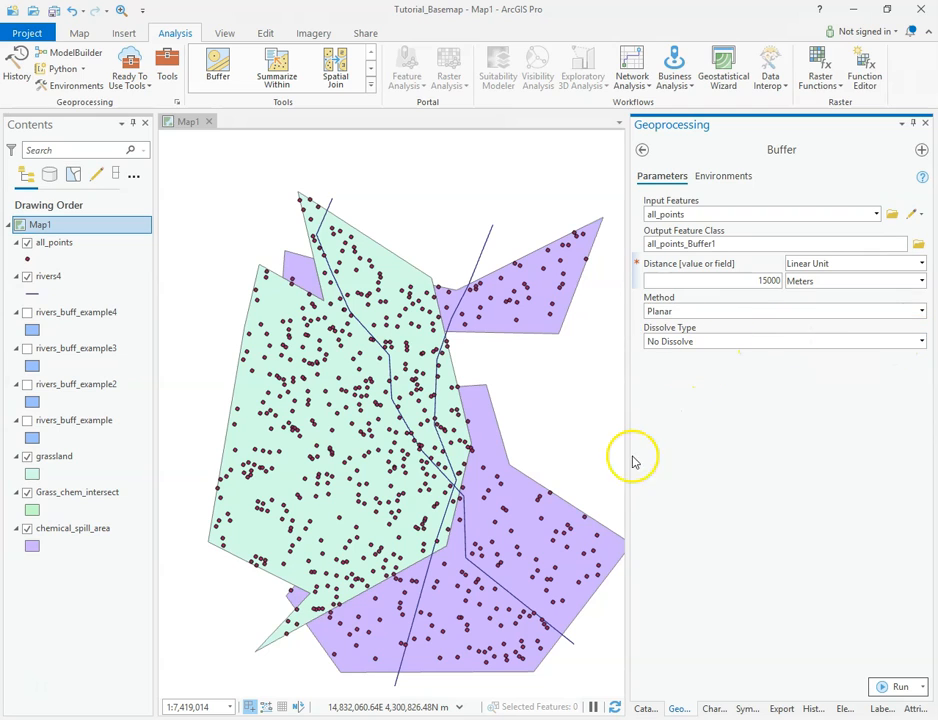
{"action": "left_click", "coordinate": [895, 688]}
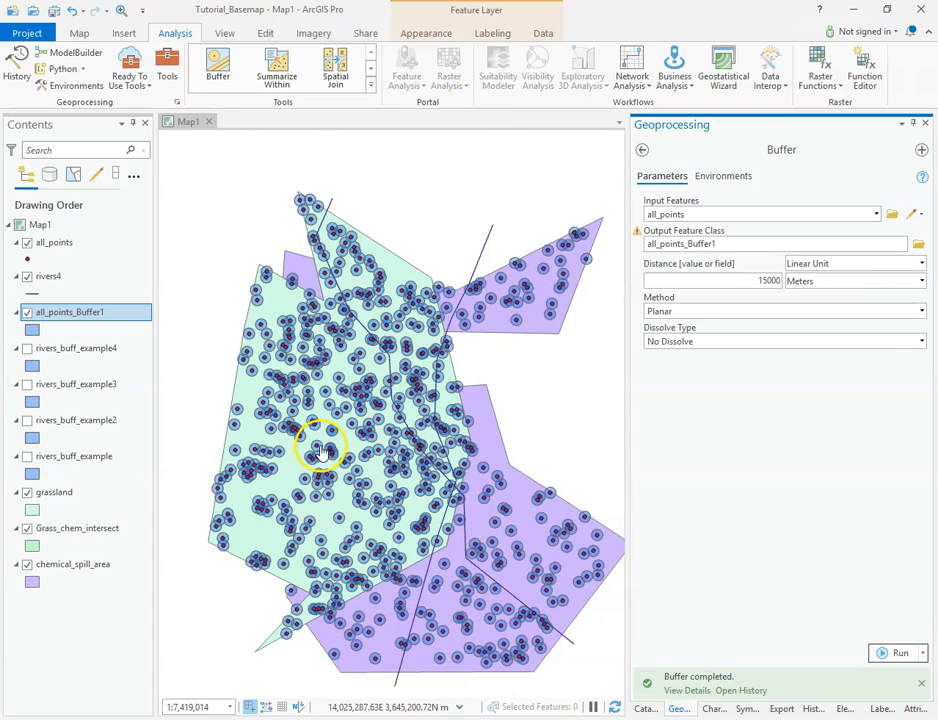
Zoom in on the point buffers, set the Dissolve Type to dissolve all output features into a single feature, and run it
{"action": "scroll", "coordinate": [335, 453], "scroll_direction": "up", "scroll_amount": 5}
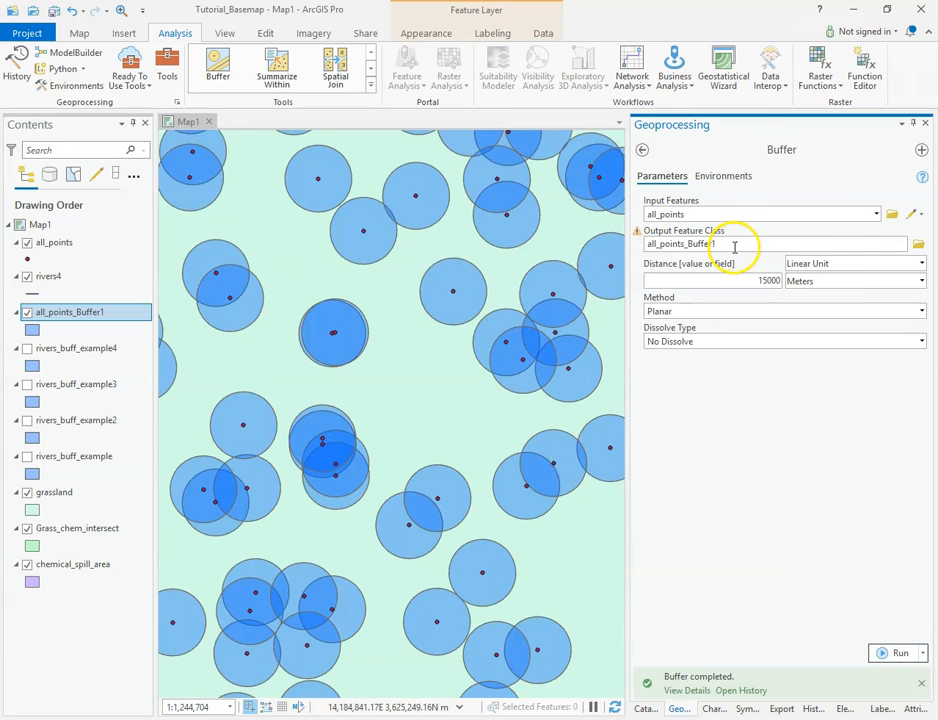
{"action": "left_click_drag", "start_coordinate": [735, 246], "coordinate": [735, 246]}
{"action": "left_click", "coordinate": [882, 246]}
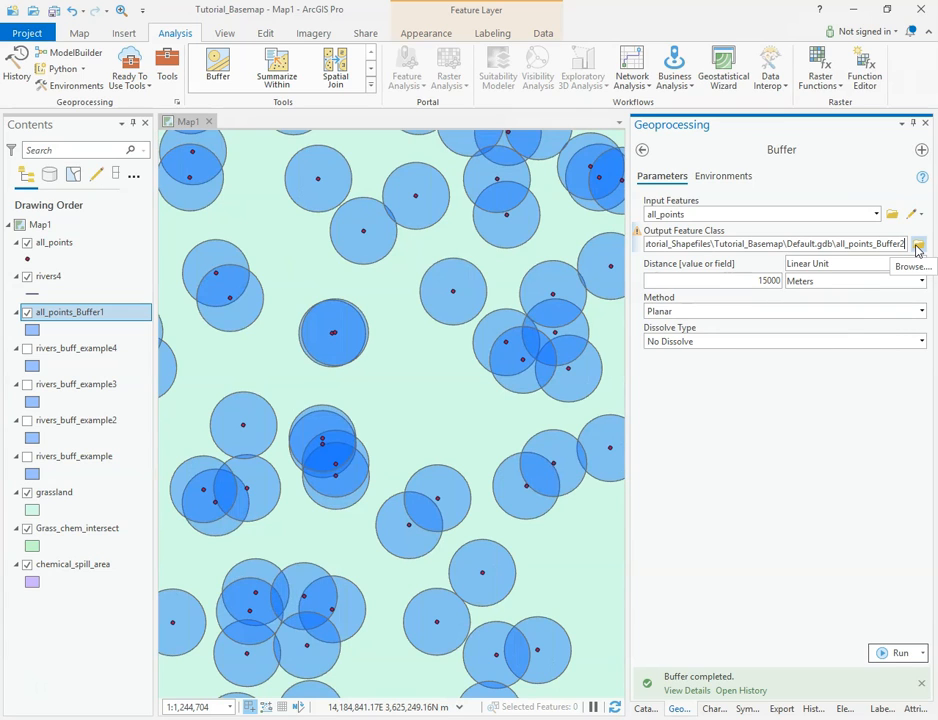
{"action": "left_click", "coordinate": [920, 341]}
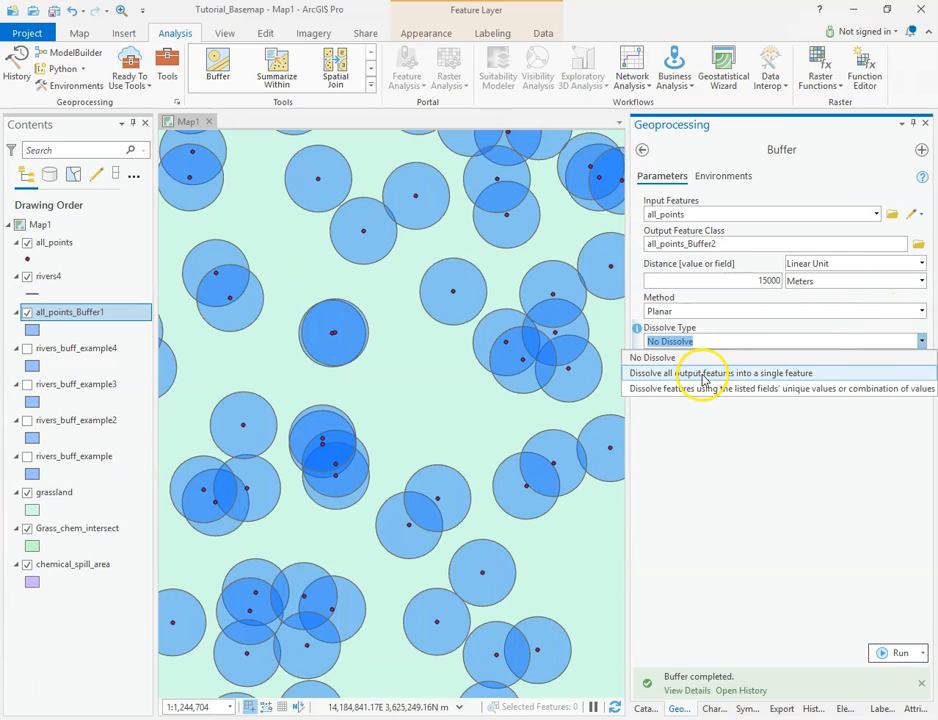
{"action": "left_click", "coordinate": [705, 380]}
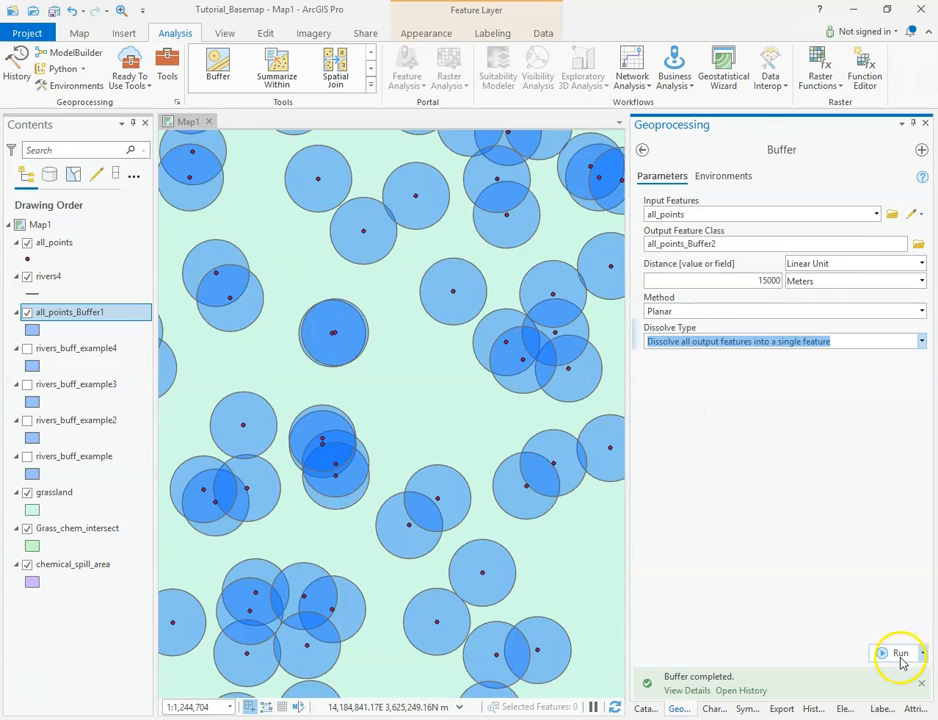
{"action": "left_click", "coordinate": [899, 655]}
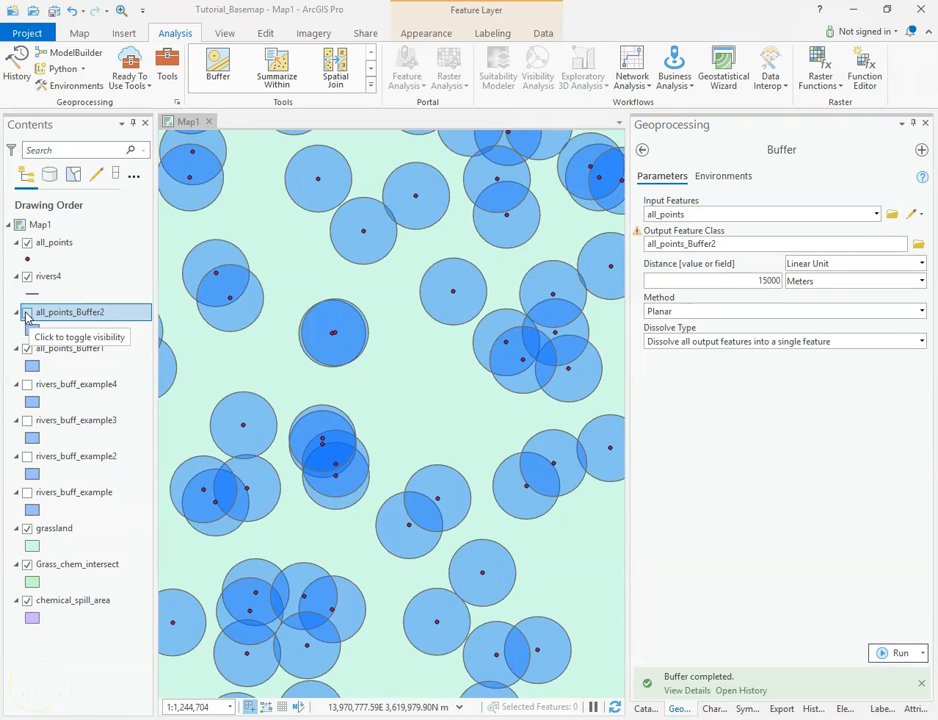
Toggle the dissolved and undissolved point buffer layers and zoom out across the map to compare them
{"action": "left_click", "coordinate": [27, 313]}
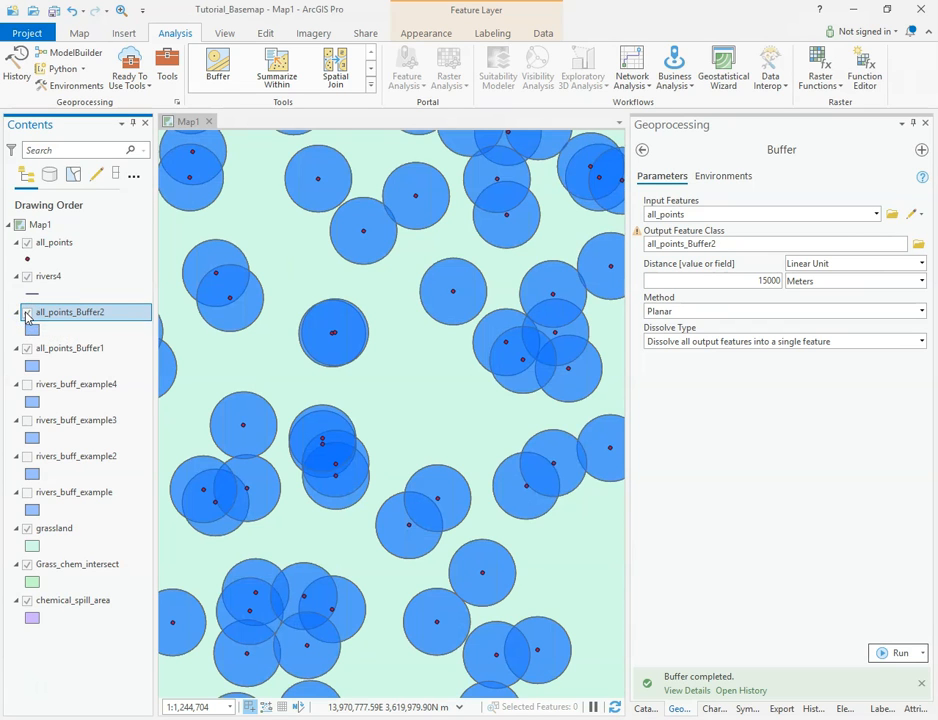
{"action": "left_click", "coordinate": [27, 348]}
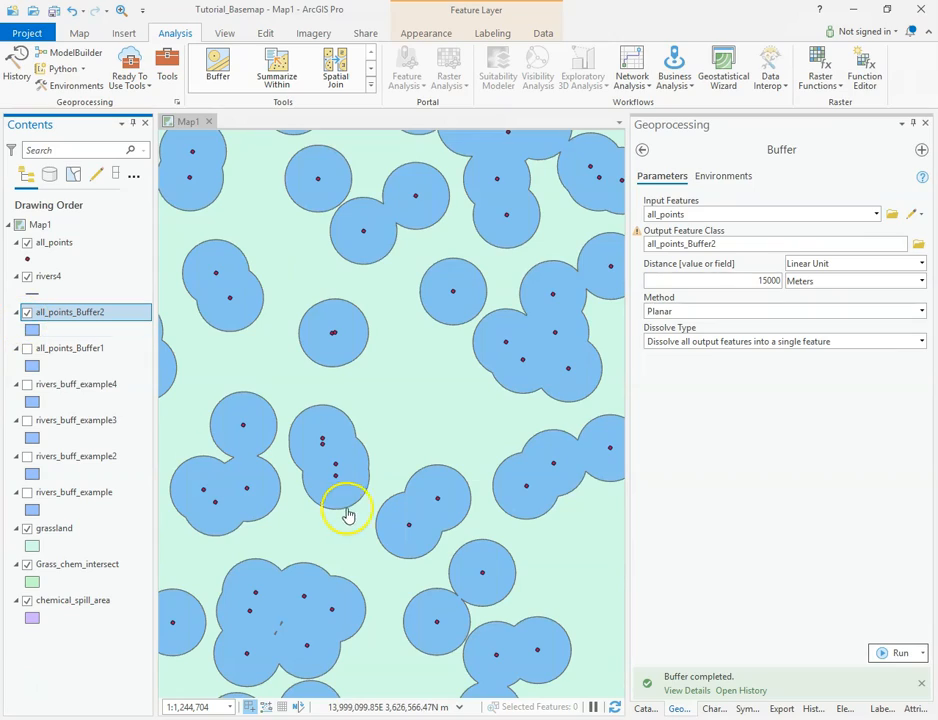
{"action": "scroll", "coordinate": [340, 478], "scroll_direction": "down", "scroll_amount": 1}
{"action": "scroll", "coordinate": [347, 480], "scroll_direction": "down", "scroll_amount": 1}
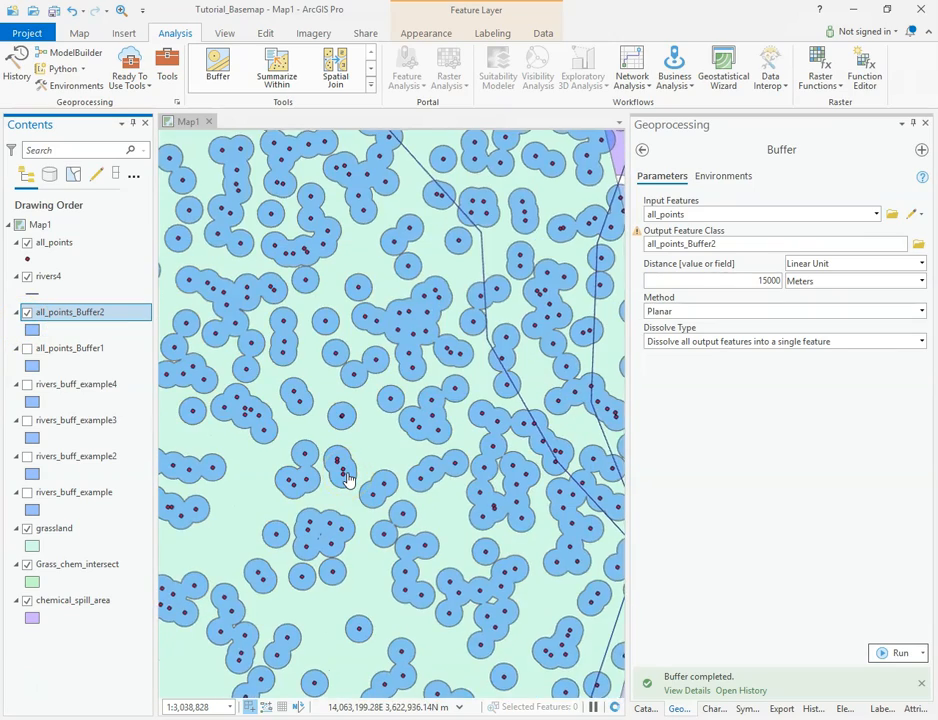
{"action": "scroll", "coordinate": [347, 480], "scroll_direction": "down", "scroll_amount": 1}
{"action": "scroll", "coordinate": [347, 480], "scroll_direction": "down", "scroll_amount": 1}
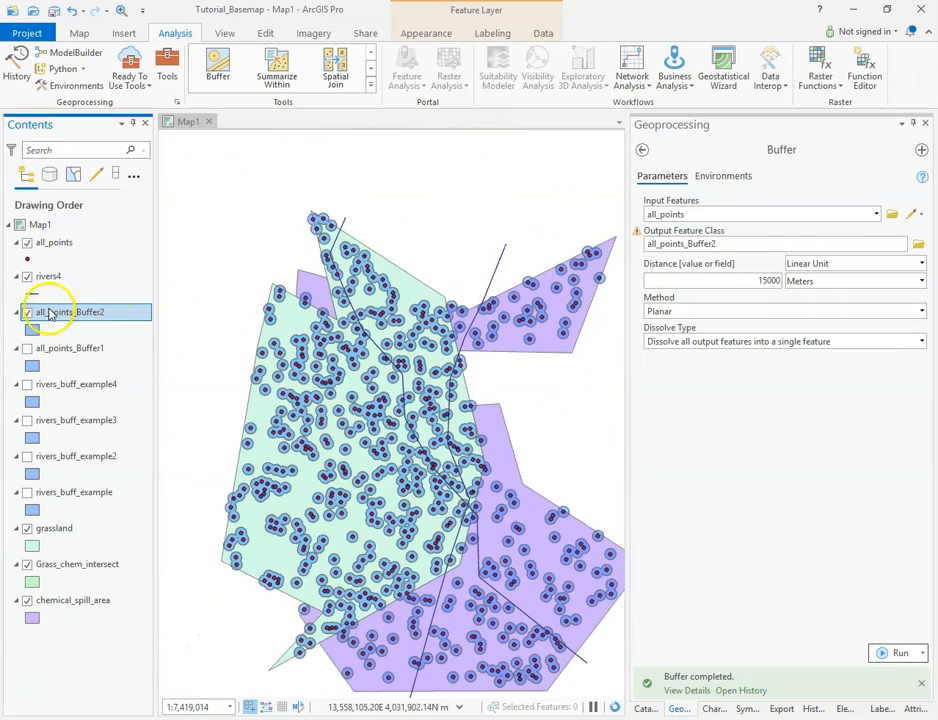
{"action": "left_click", "coordinate": [27, 312]}
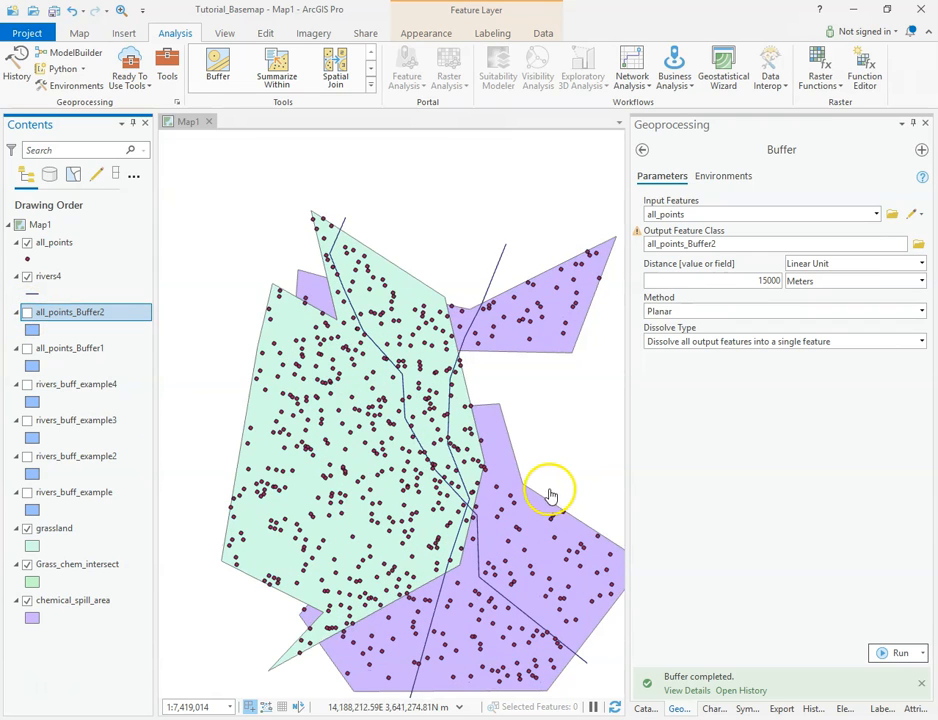
{"action": "left_click_drag", "start_coordinate": [570, 486], "coordinate": [525, 408]}
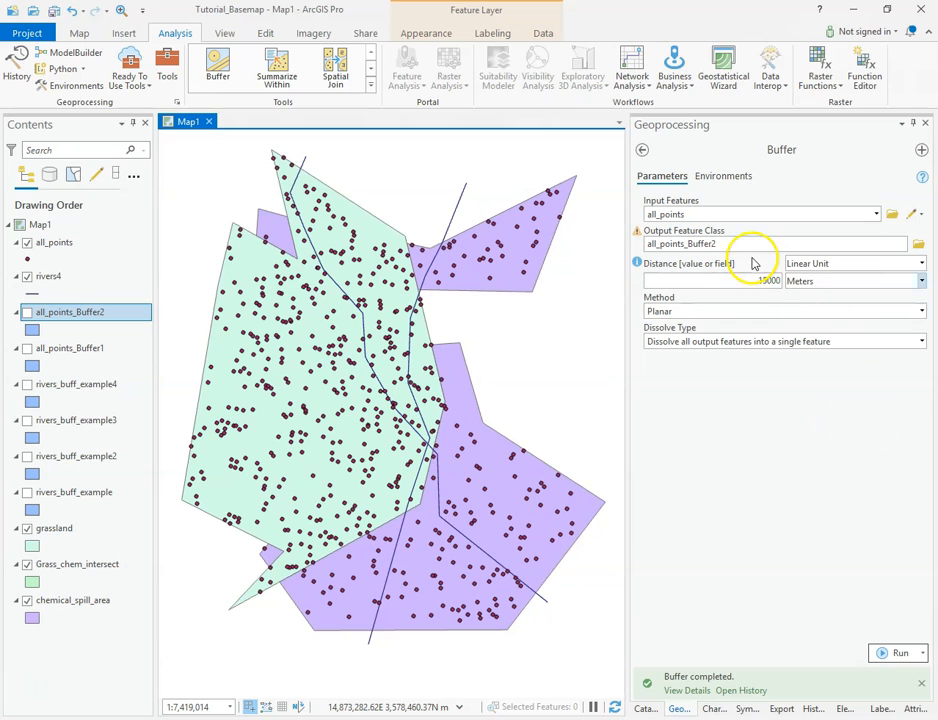
Reopen a fresh Buffer tool and set its Input Features to chemical_spill_area
{"action": "left_click", "coordinate": [644, 152]}
{"action": "left_click", "coordinate": [644, 152]}
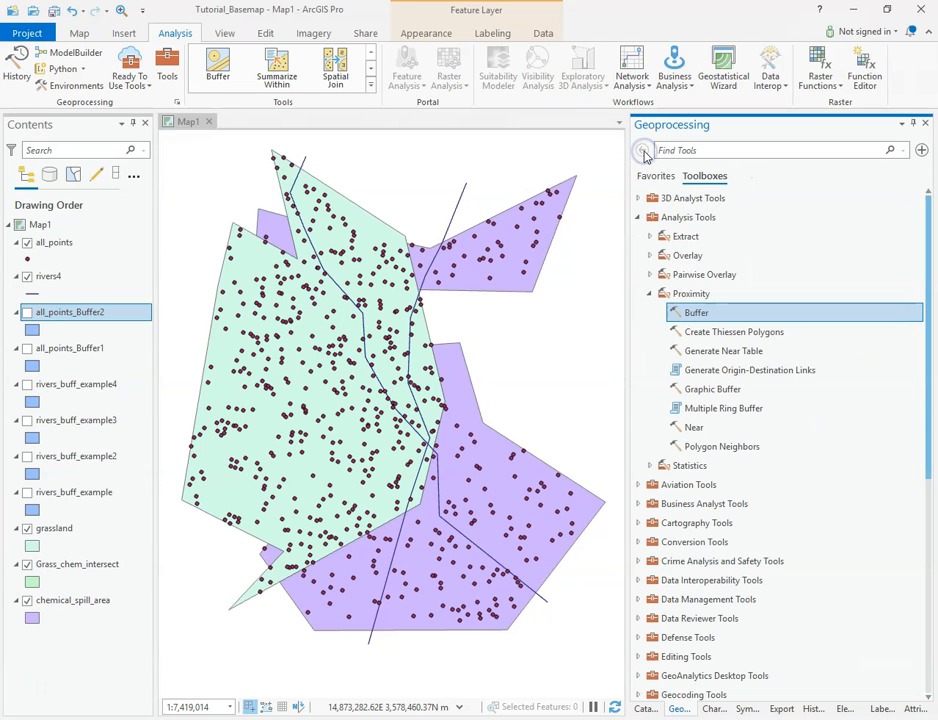
{"action": "double_click", "coordinate": [695, 316]}
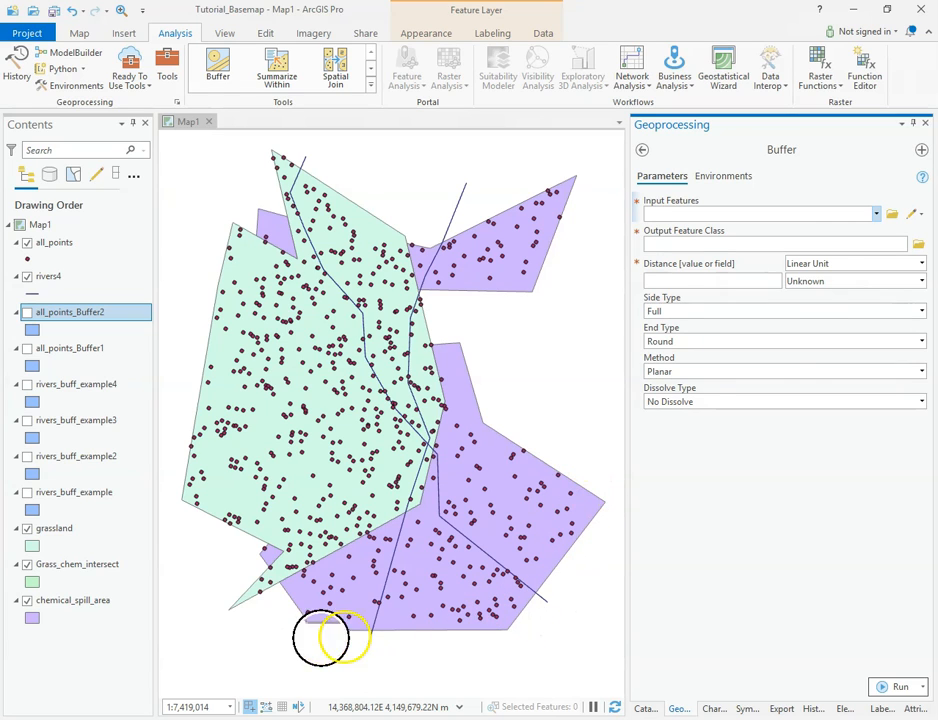
{"action": "left_click", "coordinate": [876, 216]}
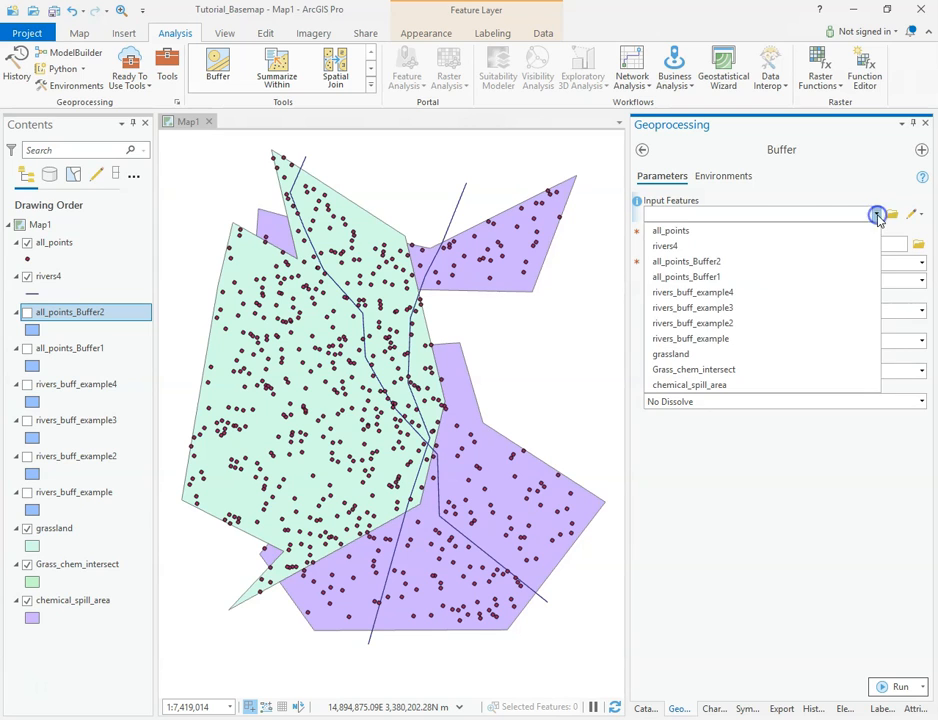
{"action": "left_click", "coordinate": [706, 385]}
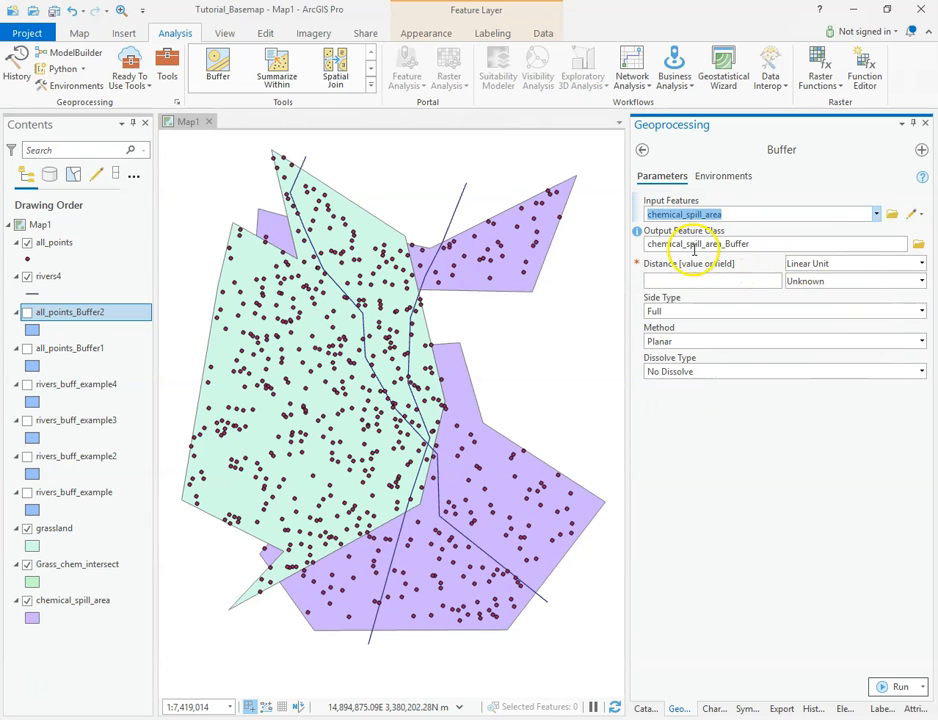
Set the buffer distance to 15000 Meters and run the buffer on chemical_spill_area
{"action": "left_click", "coordinate": [919, 283]}
{"action": "left_click", "coordinate": [827, 310]}
{"action": "left_click", "coordinate": [765, 285]}
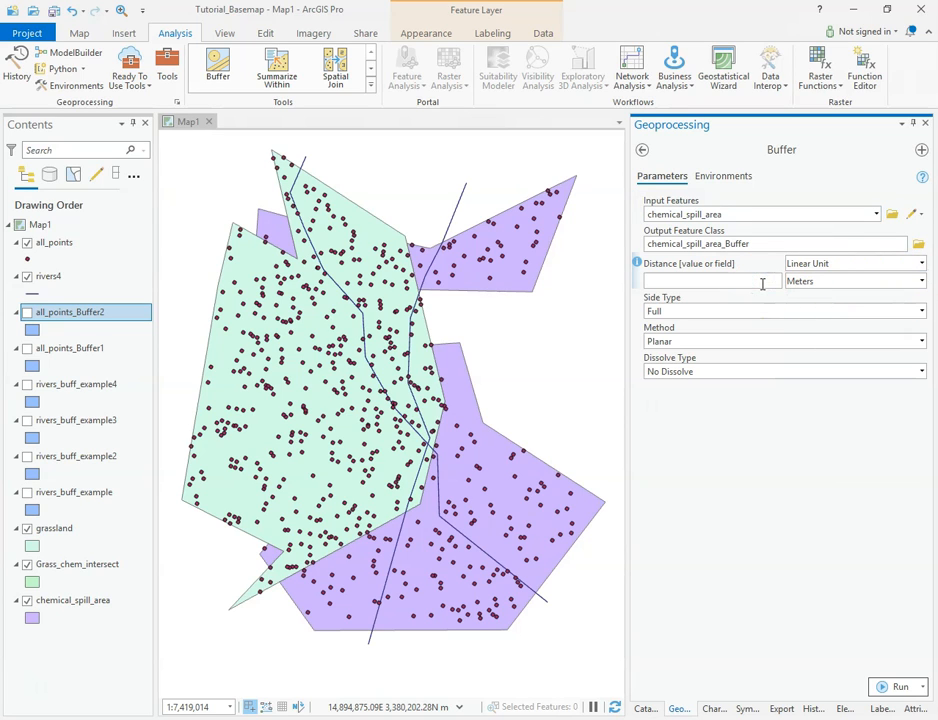
{"action": "type", "text": "15000"}
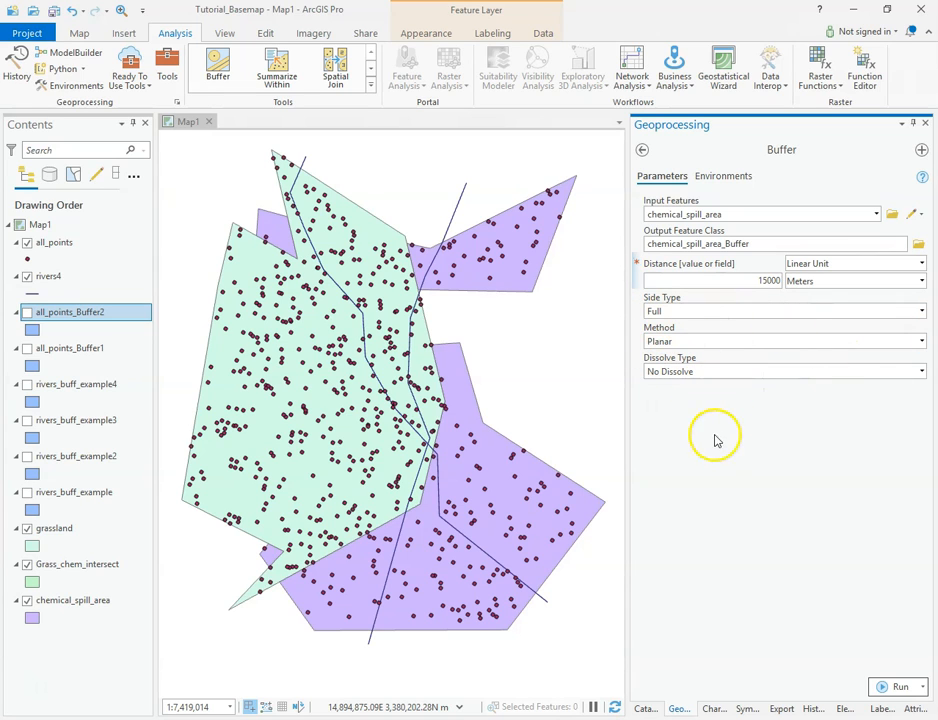
{"action": "left_click", "coordinate": [898, 688]}
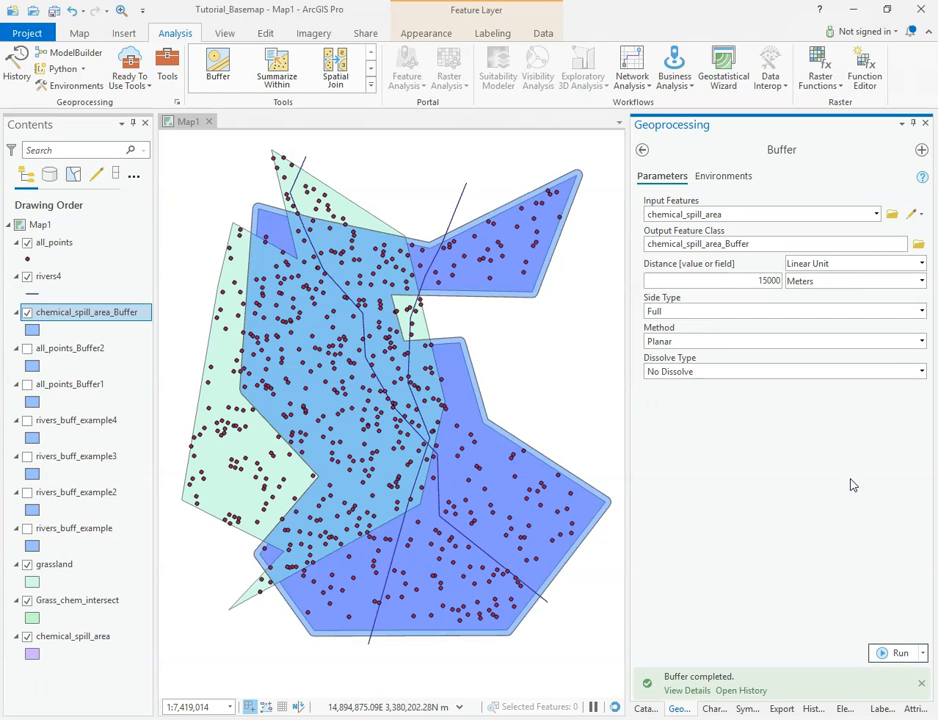
Hide the grassland and Grass_chem_intersect layers and toggle chemical_spill_area to compare it with its buffer
{"action": "left_click", "coordinate": [30, 643]}
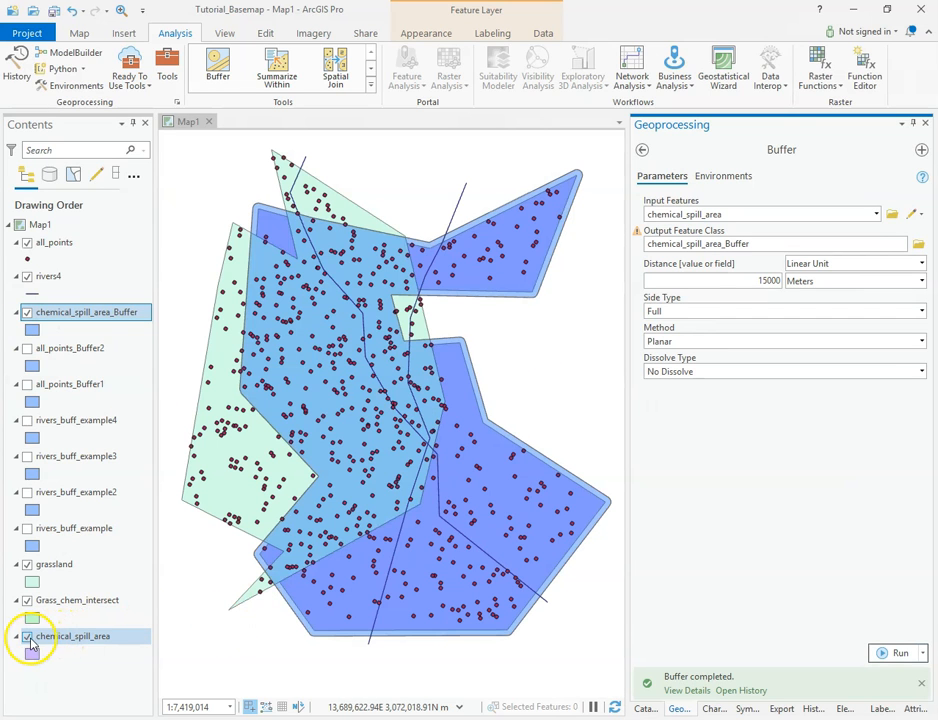
{"action": "left_click", "coordinate": [28, 601]}
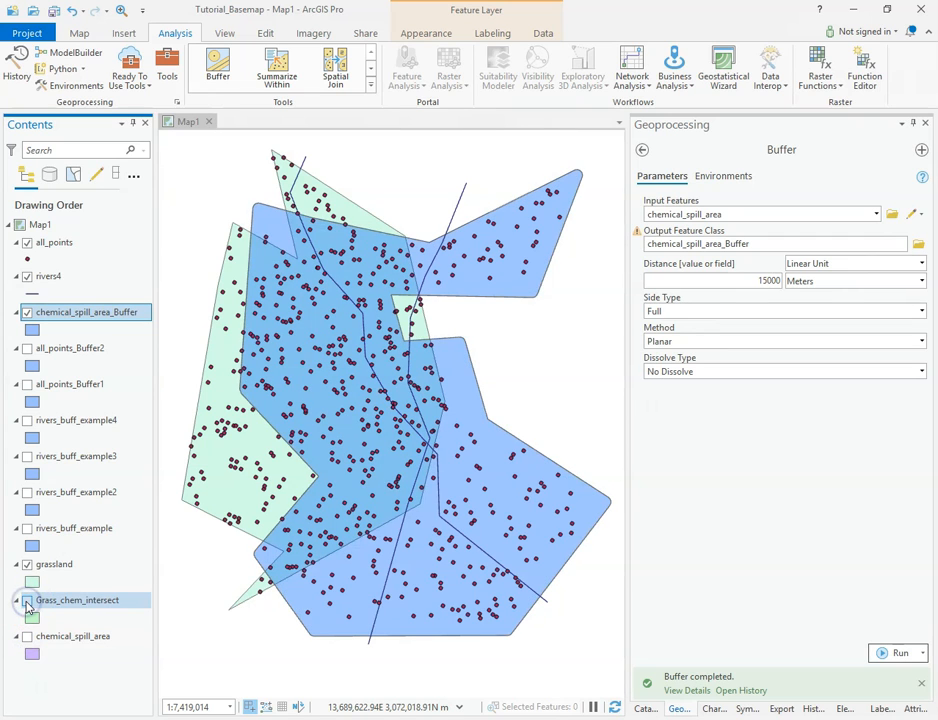
{"action": "left_click", "coordinate": [27, 565]}
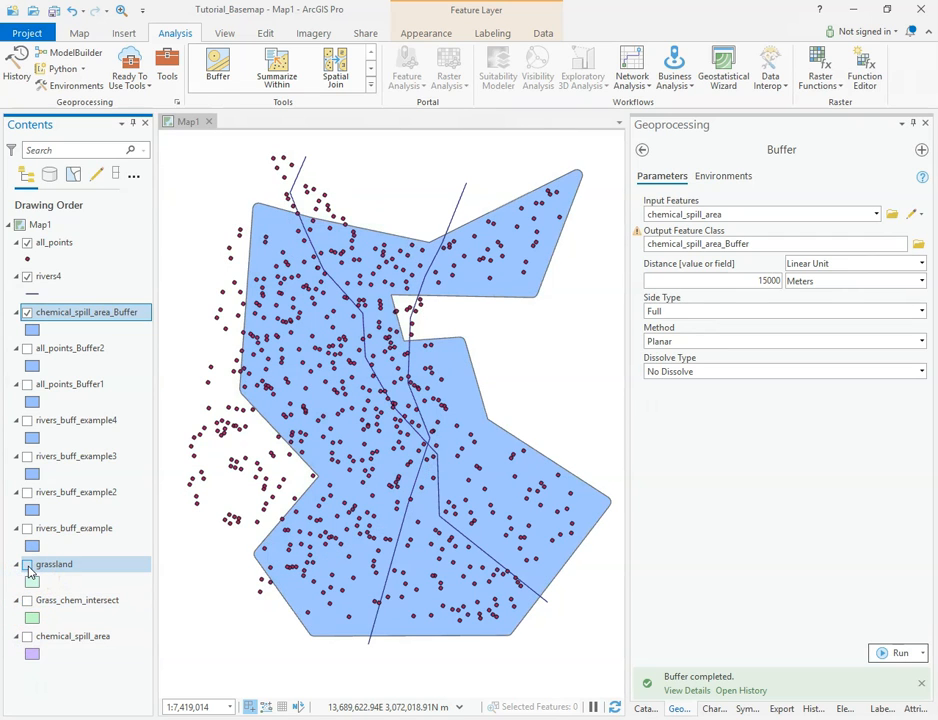
{"action": "left_click", "coordinate": [28, 637]}
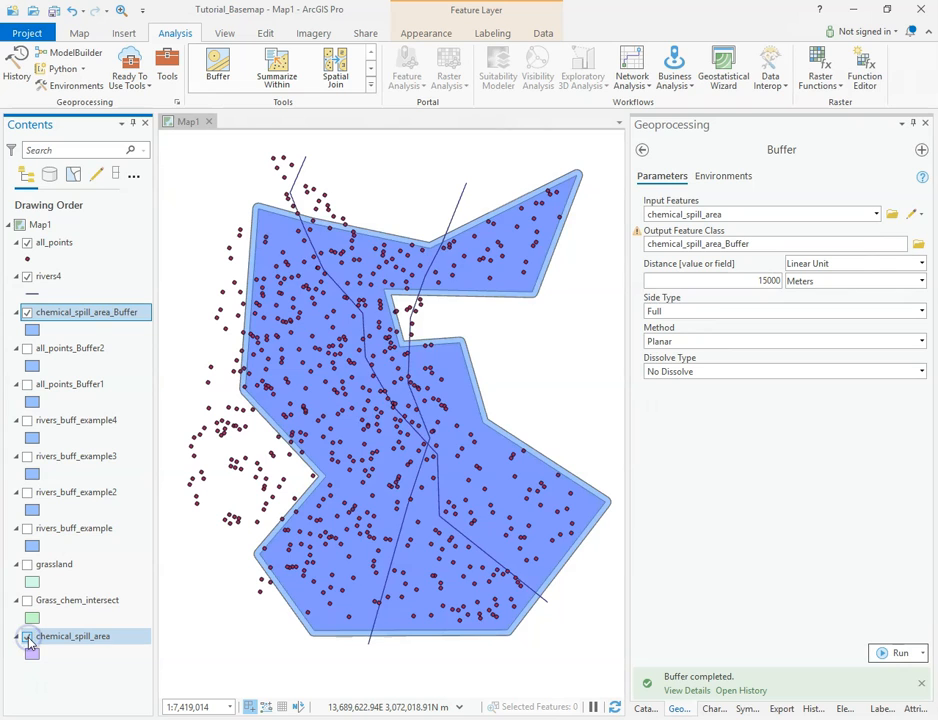
{"action": "left_click", "coordinate": [28, 637]}
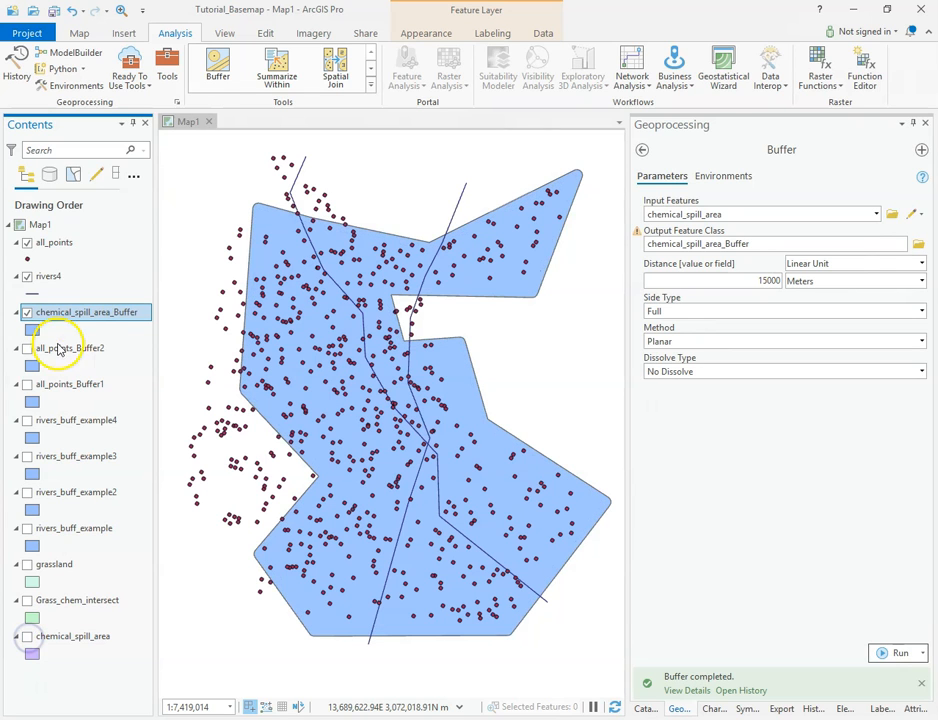
Restyle chemical_spill_area_Buffer with the Government polygon symbol from the gallery
{"action": "left_click", "coordinate": [33, 330]}
{"action": "left_click", "coordinate": [34, 331]}
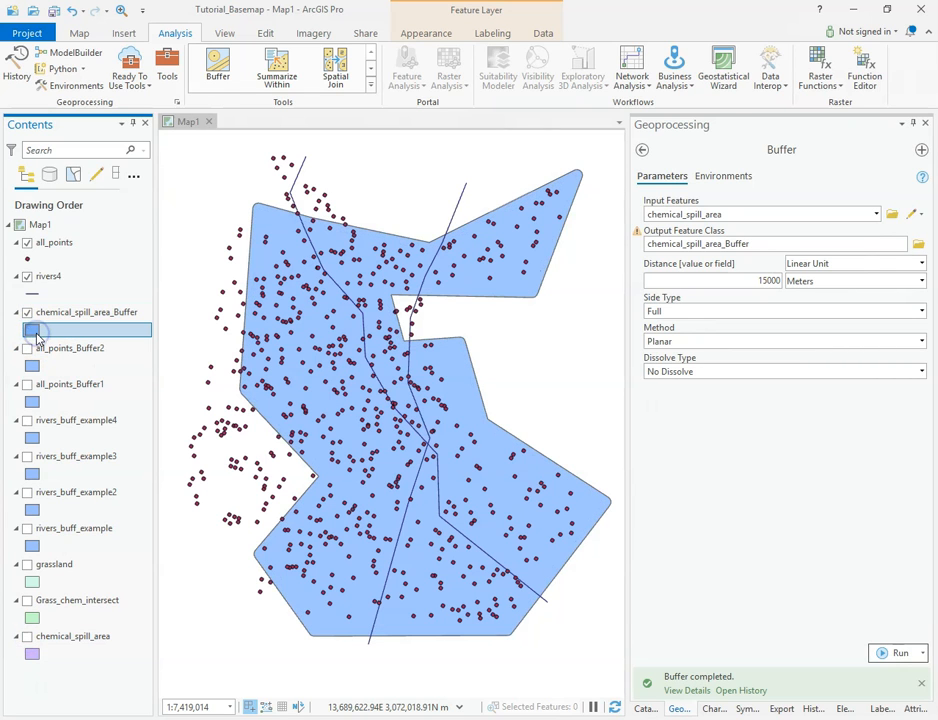
{"action": "left_click", "coordinate": [668, 401]}
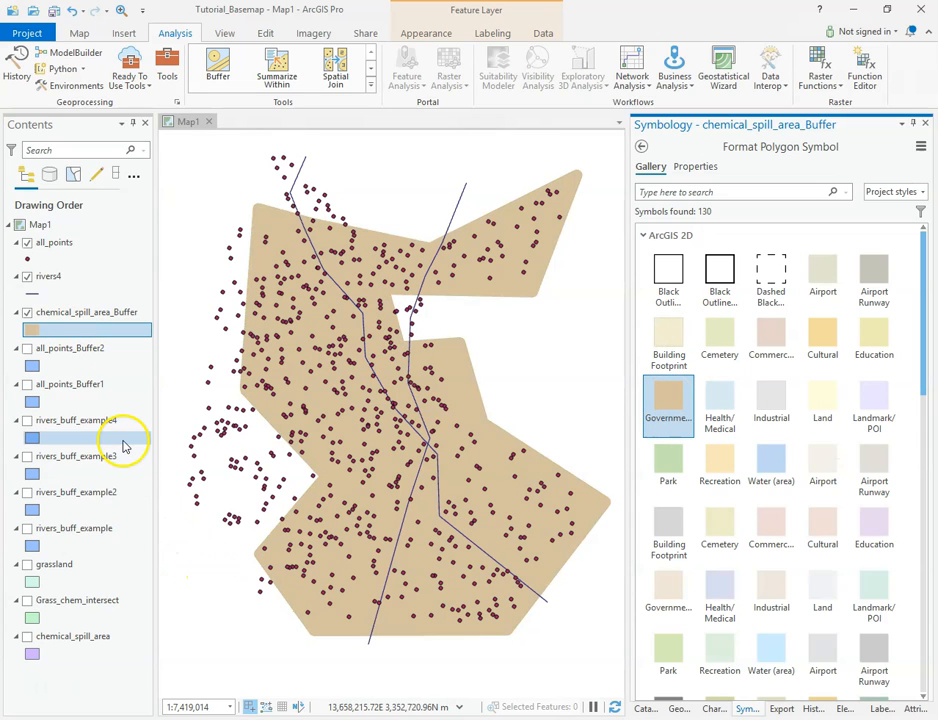
Return to the Buffer tool and set the distance to -15000 Meters with output chemical_spill_area_Buffer2
{"action": "left_click", "coordinate": [679, 709]}
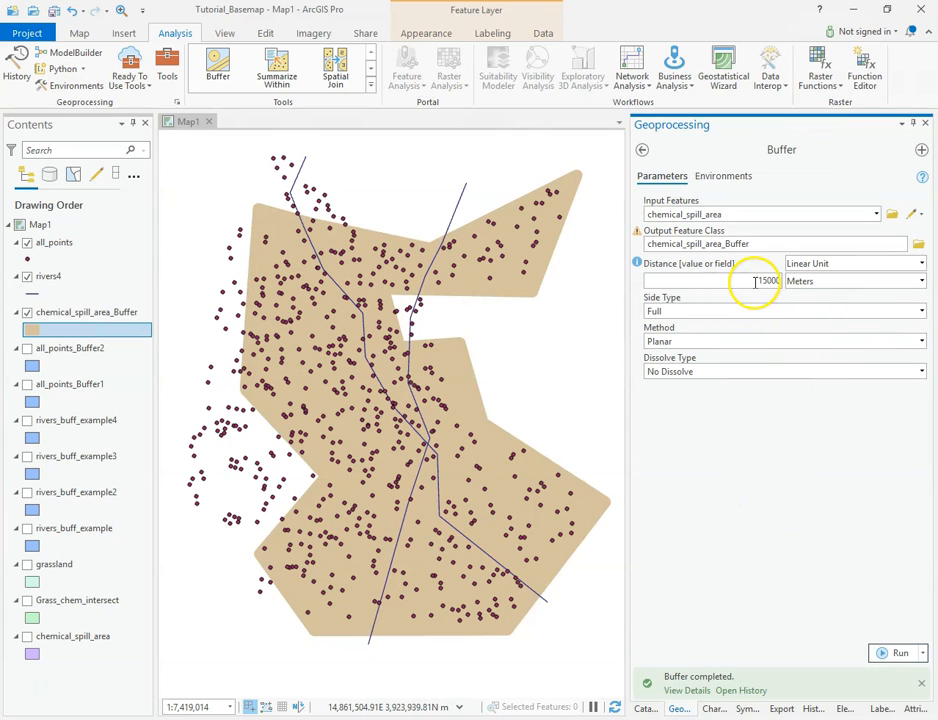
{"action": "left_click", "coordinate": [768, 241]}
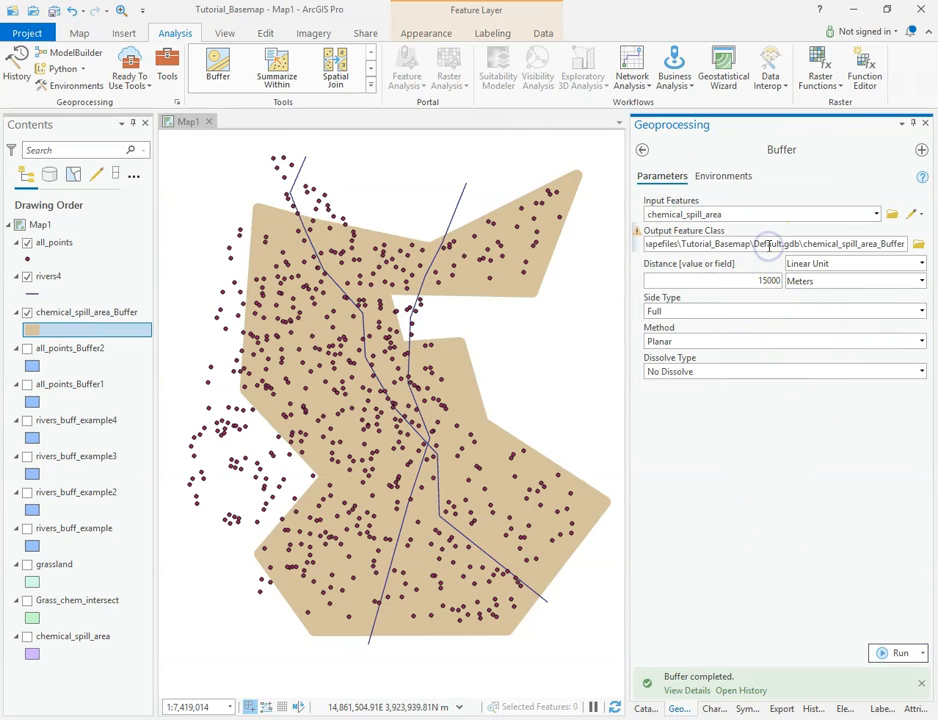
{"action": "left_click", "coordinate": [760, 281]}
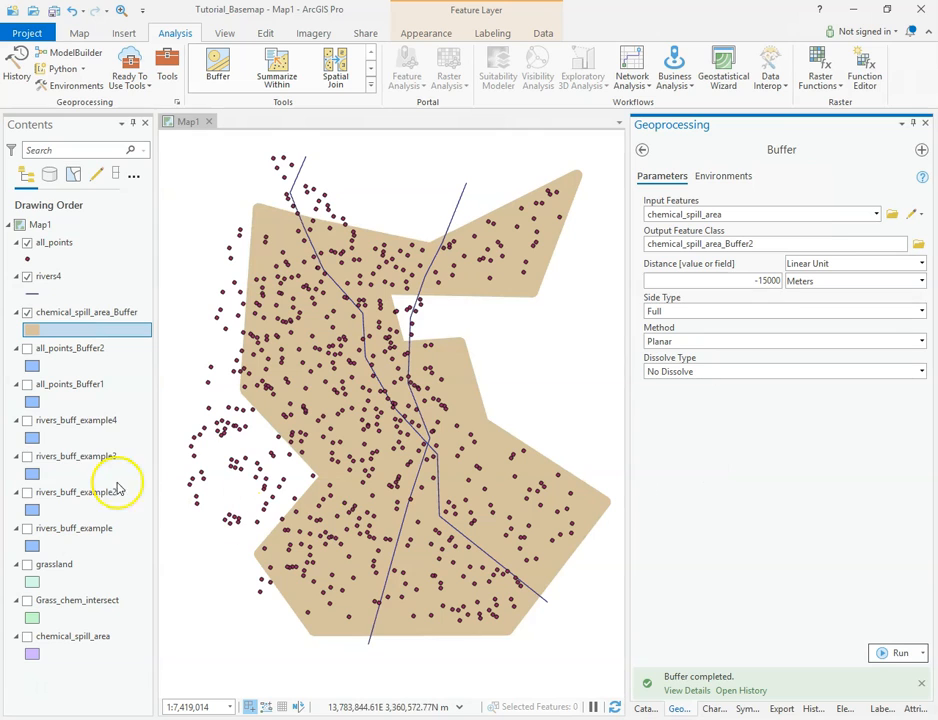
Display chemical_spill_area above chemical_spill_area_Buffer in the drawing order and run the negative buffer
{"action": "left_click", "coordinate": [29, 637]}
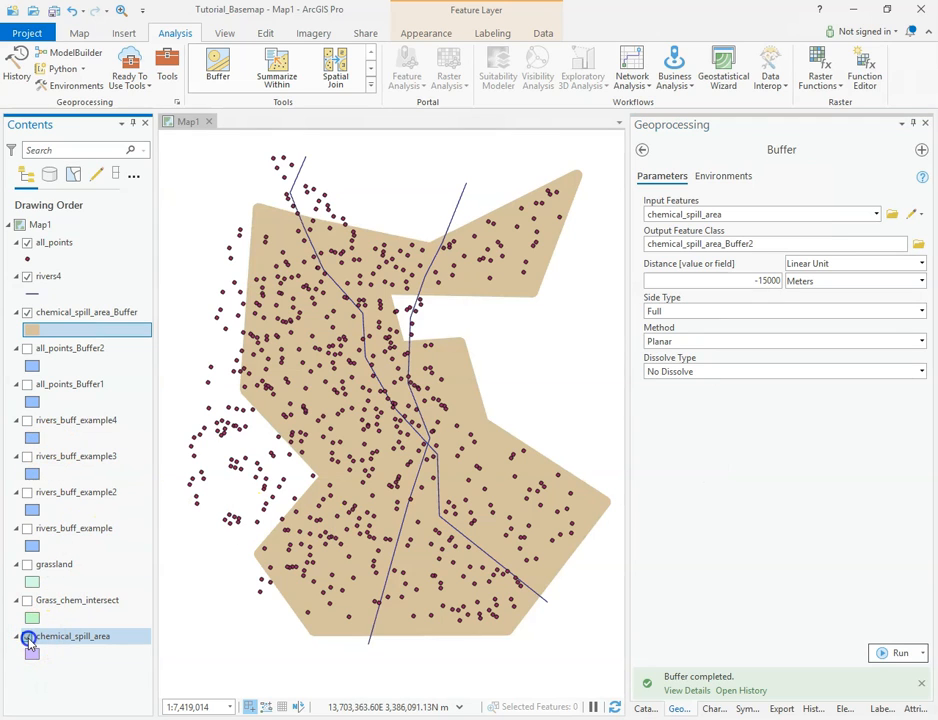
{"action": "mouse_move", "coordinate": [46, 646]}
{"action": "left_mouse_down"}
{"action": "mouse_move", "coordinate": [68, 480]}
{"action": "mouse_move", "coordinate": [69, 305]}
{"action": "left_mouse_up"}
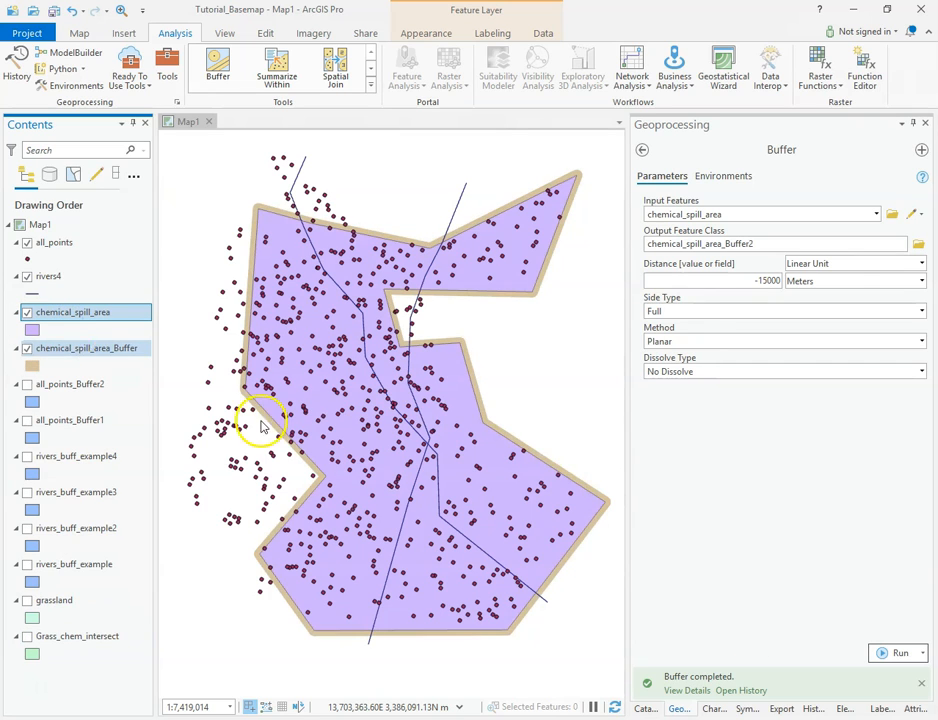
{"action": "left_click", "coordinate": [890, 653]}
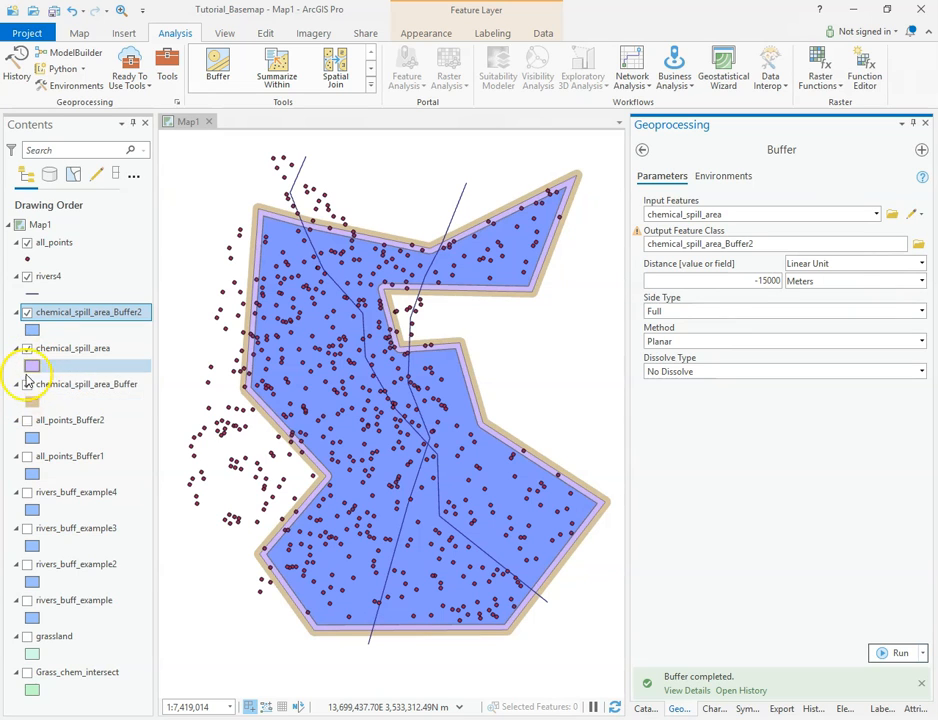
Toggle chemical_spill_area and its buffers to compare the inward buffer with the original area
{"action": "left_click", "coordinate": [27, 348]}
{"action": "left_click", "coordinate": [27, 384]}
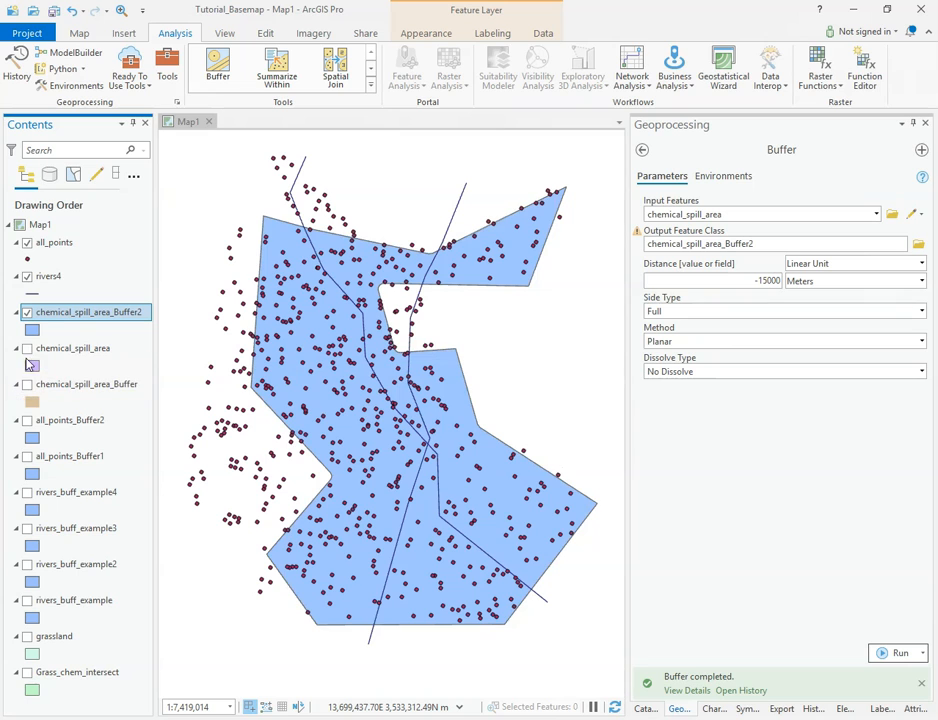
{"action": "left_click", "coordinate": [27, 348]}
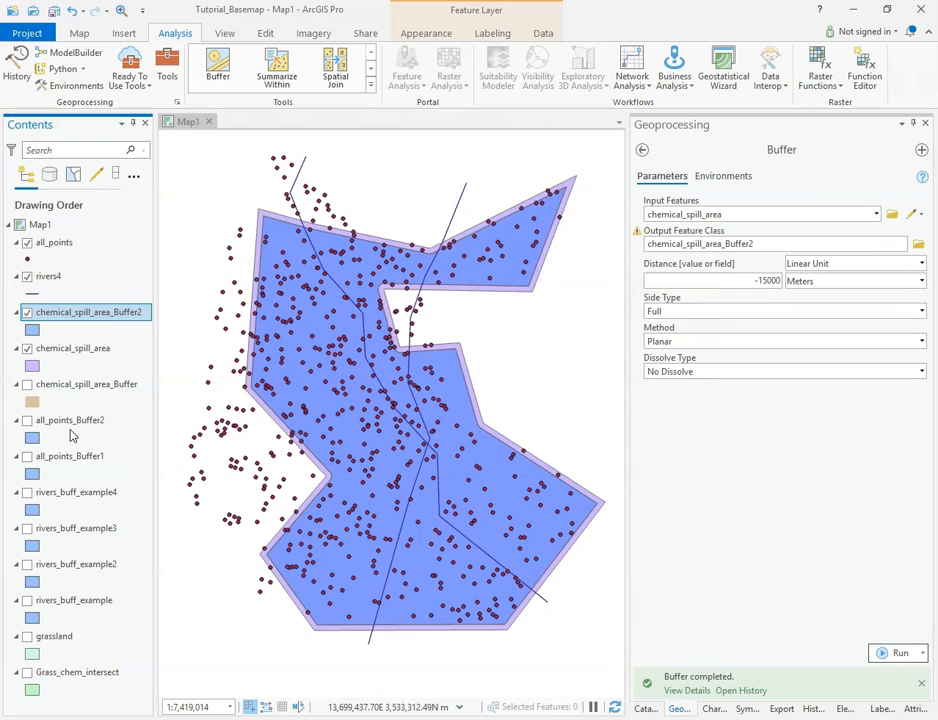
{"action": "left_click_drag", "start_coordinate": [745, 280], "coordinate": [802, 281]}
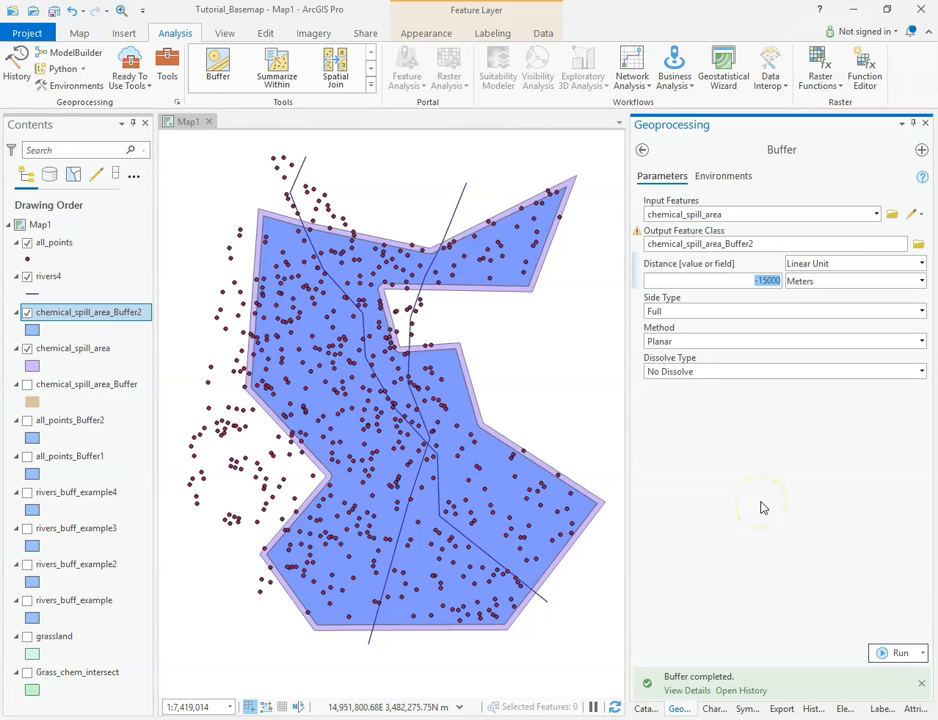
Set the rivers4 buffer's Dissolve Type to dissolve by the listed fields' unique values, using the Dist field
{"action": "left_click", "coordinate": [33, 690]}
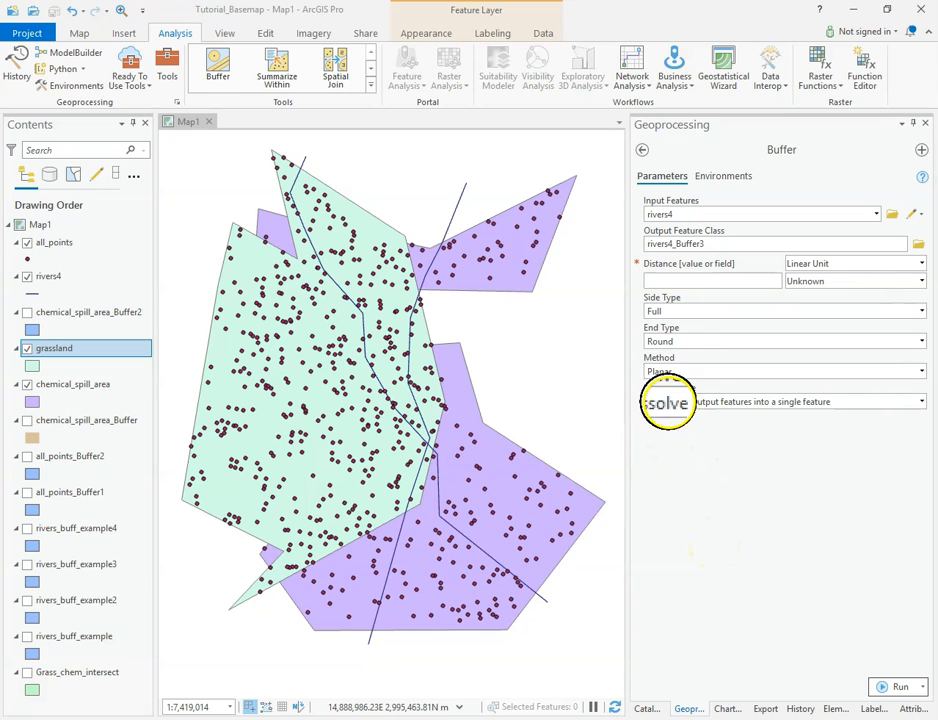
{"action": "left_click", "coordinate": [921, 401]}
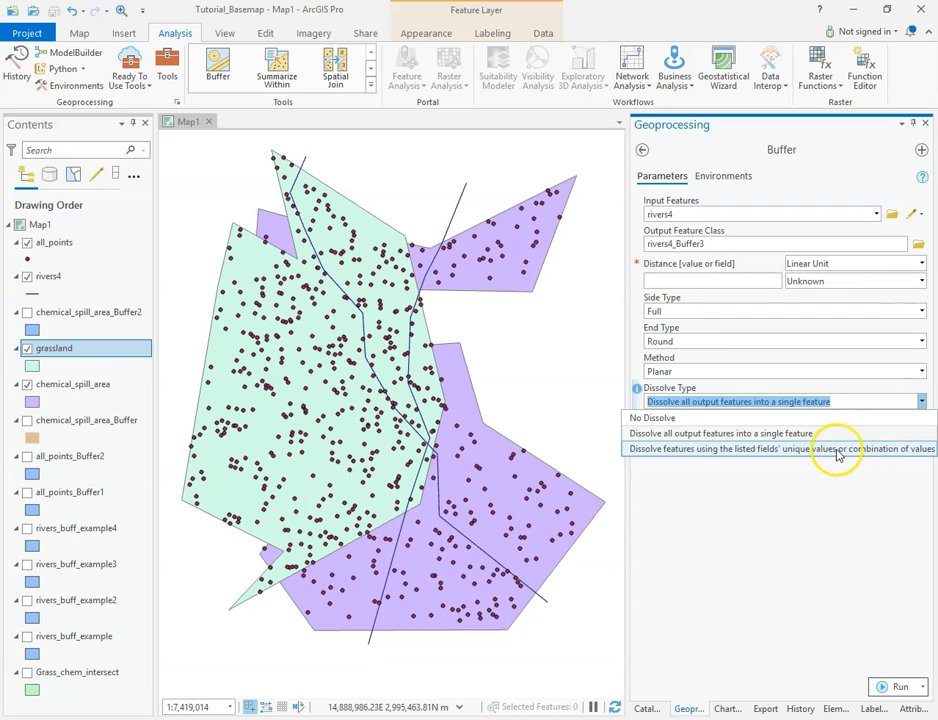
{"action": "left_click", "coordinate": [795, 466]}
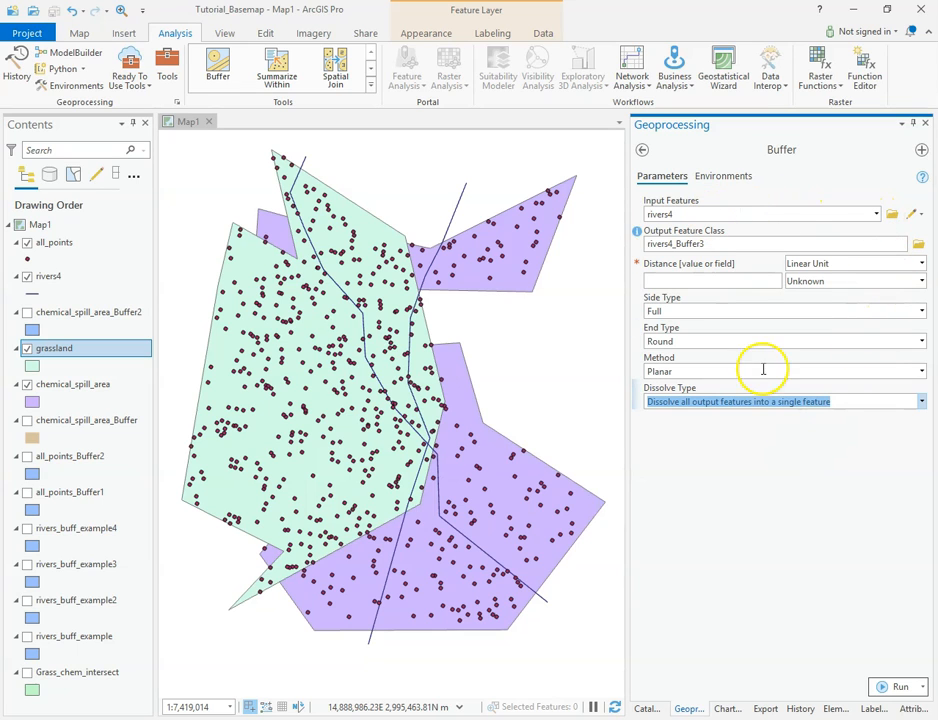
{"action": "left_click", "coordinate": [920, 401]}
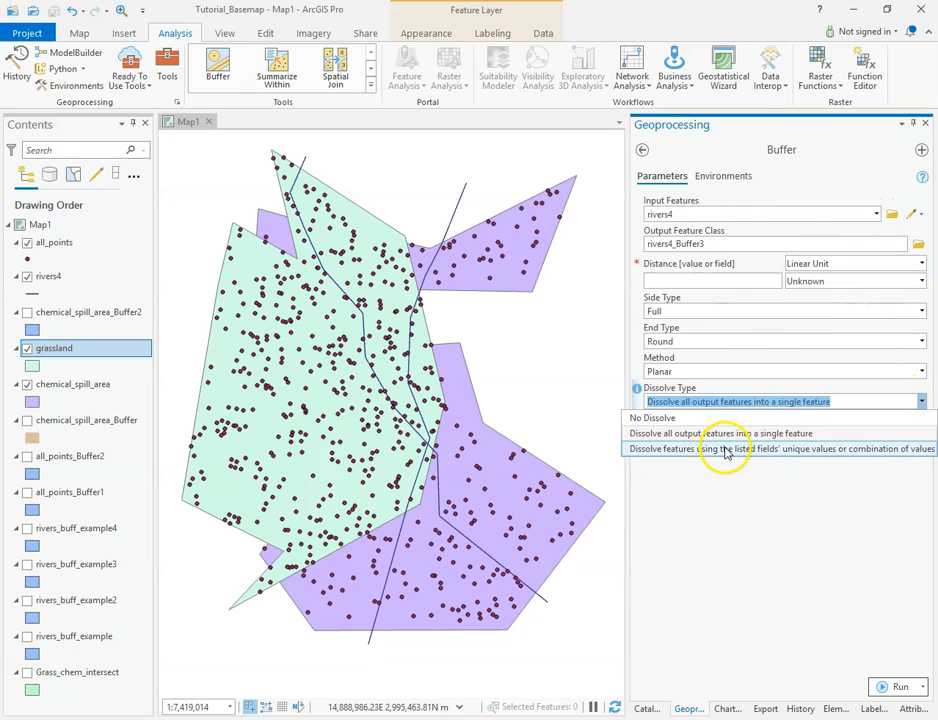
{"action": "left_click", "coordinate": [726, 449]}
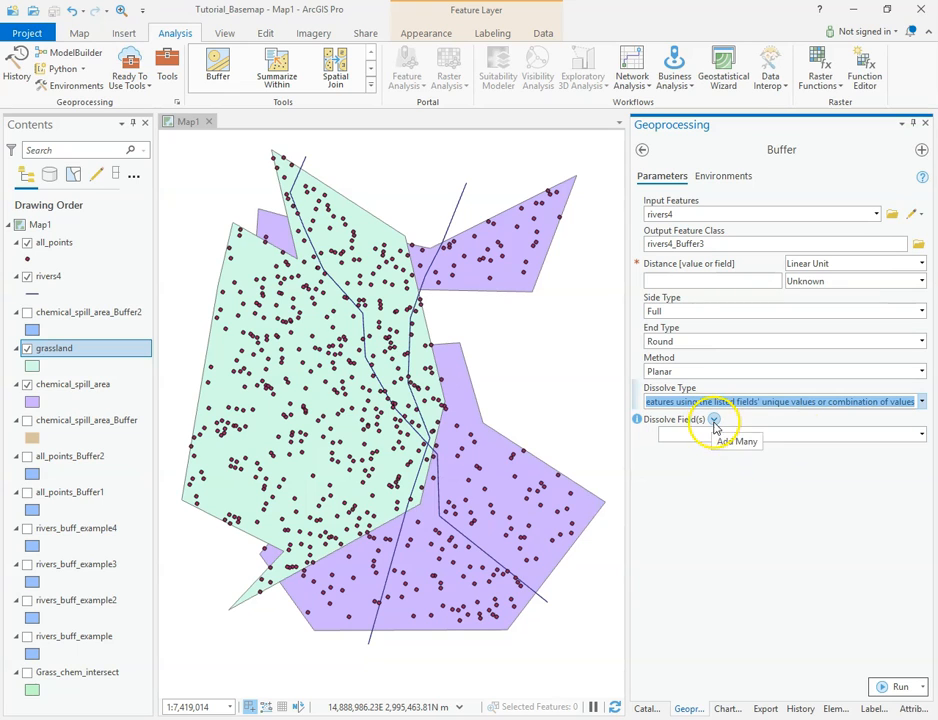
{"action": "left_click", "coordinate": [918, 433]}
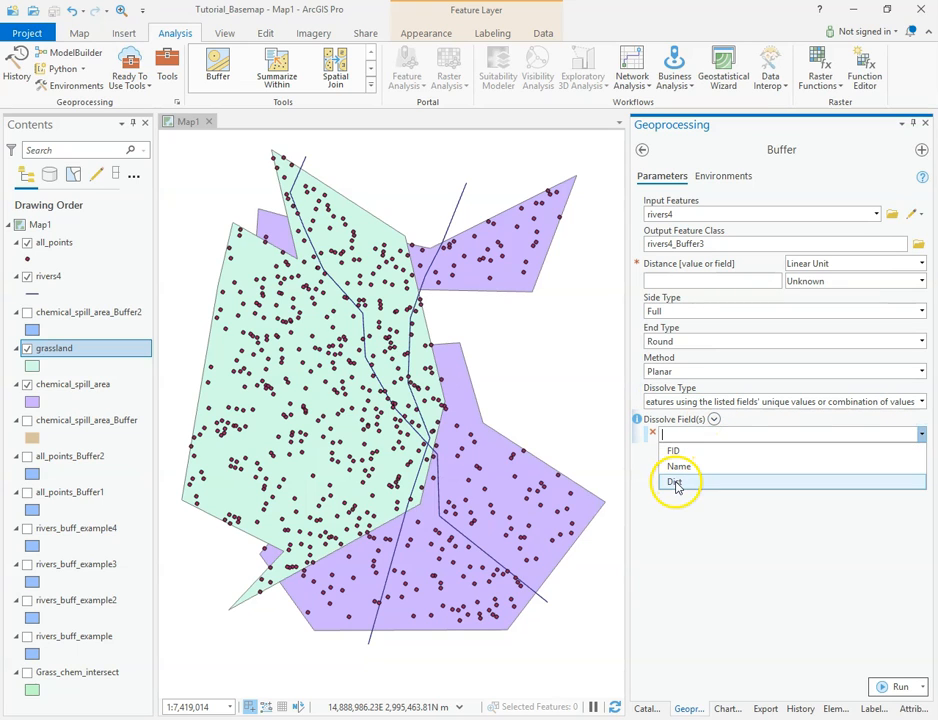
{"action": "left_click", "coordinate": [675, 483]}
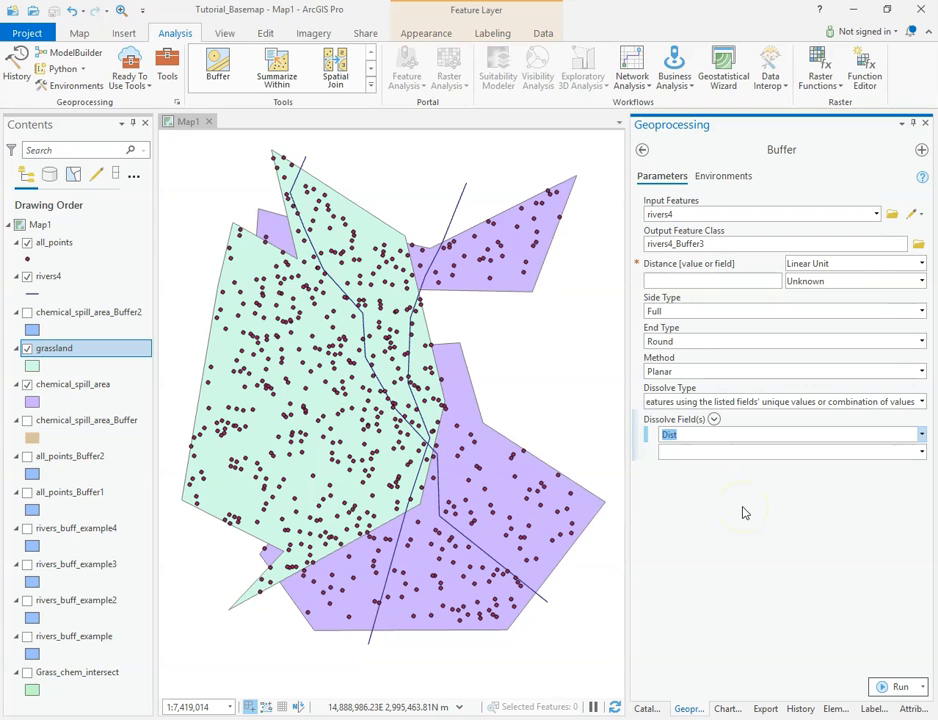